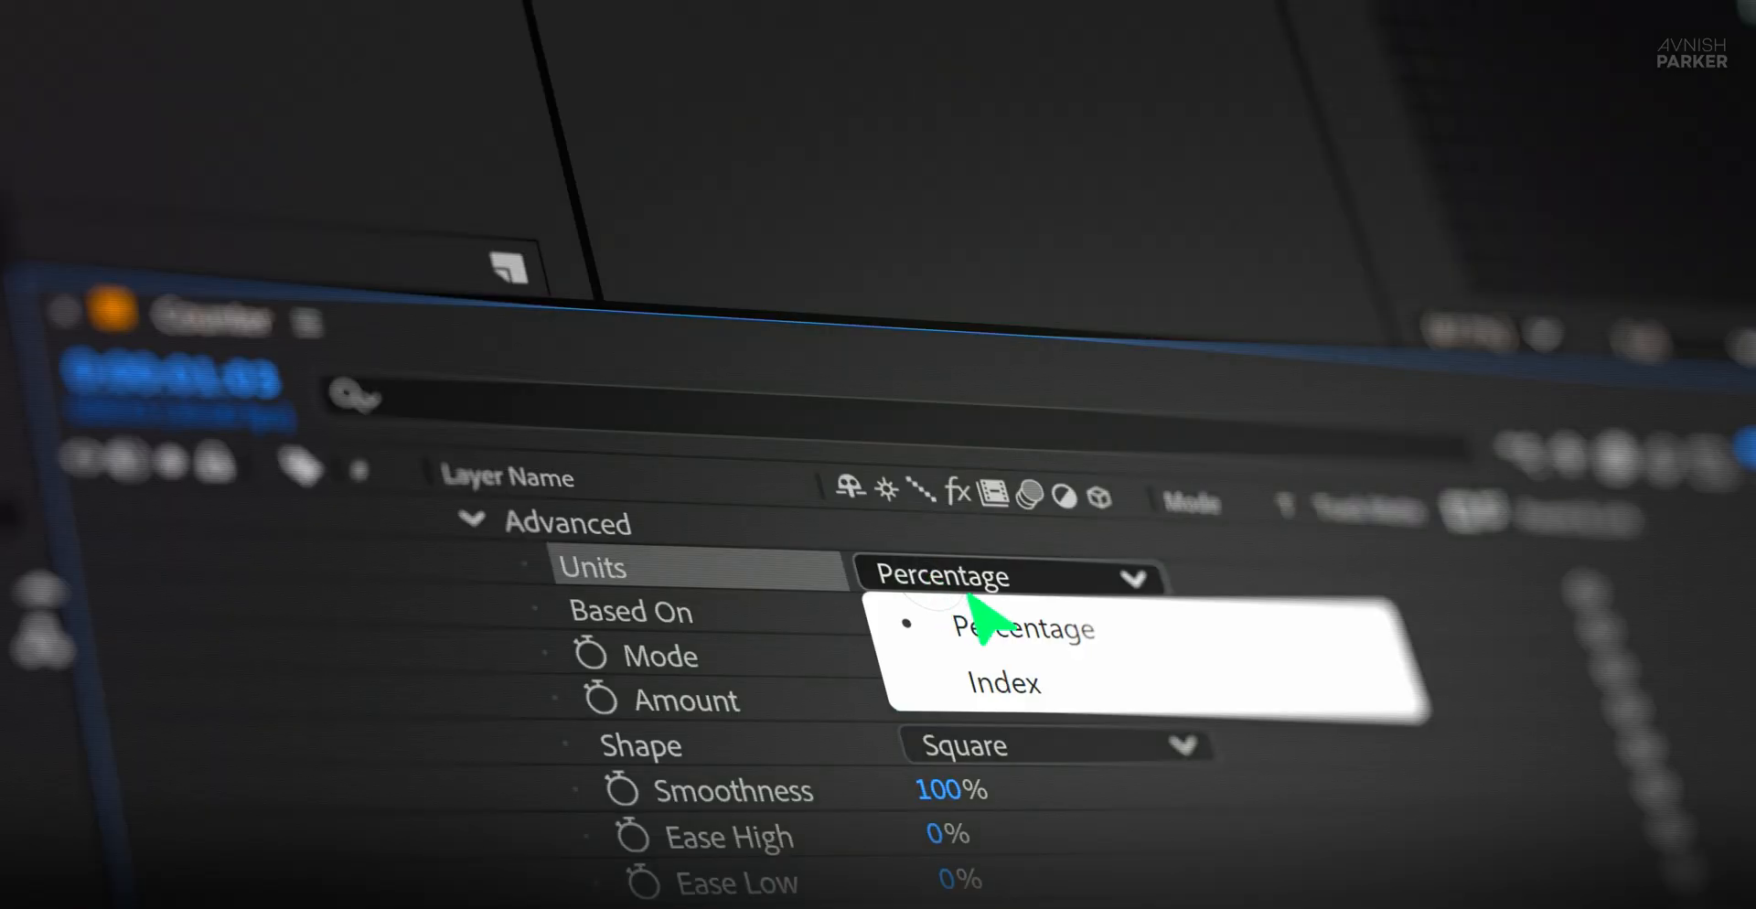
Set the text selector's units to Index and show the rulers to place a horizontal guide over the $677 counter
left_click(1078, 695)
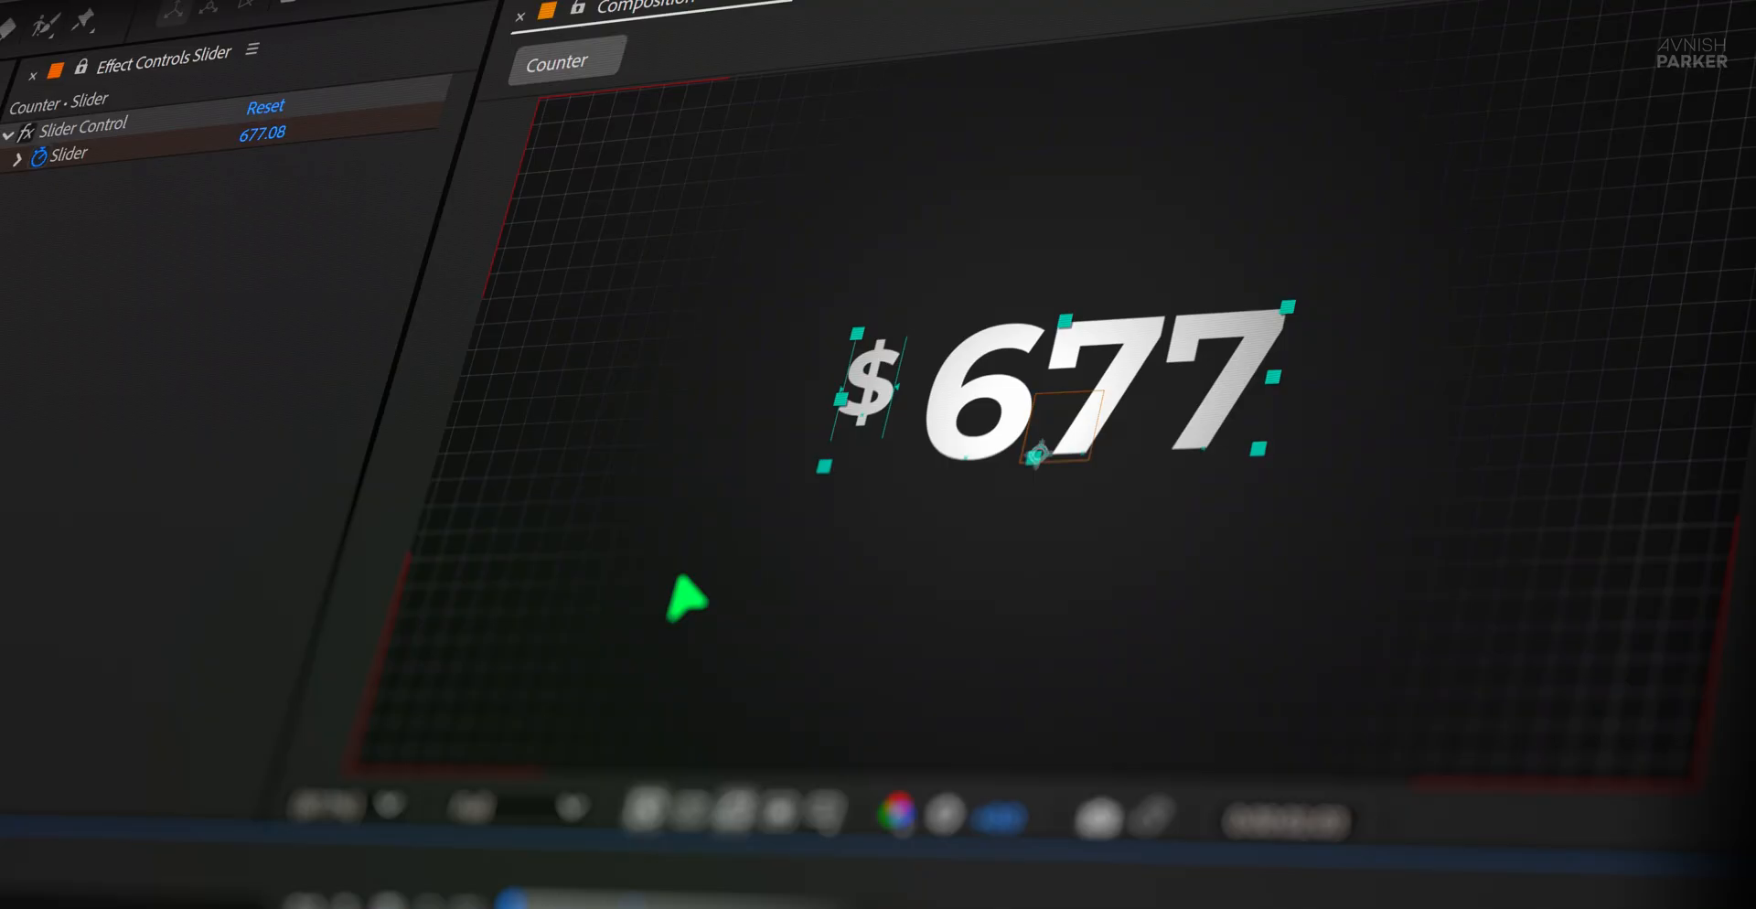
key("ctrl+r")
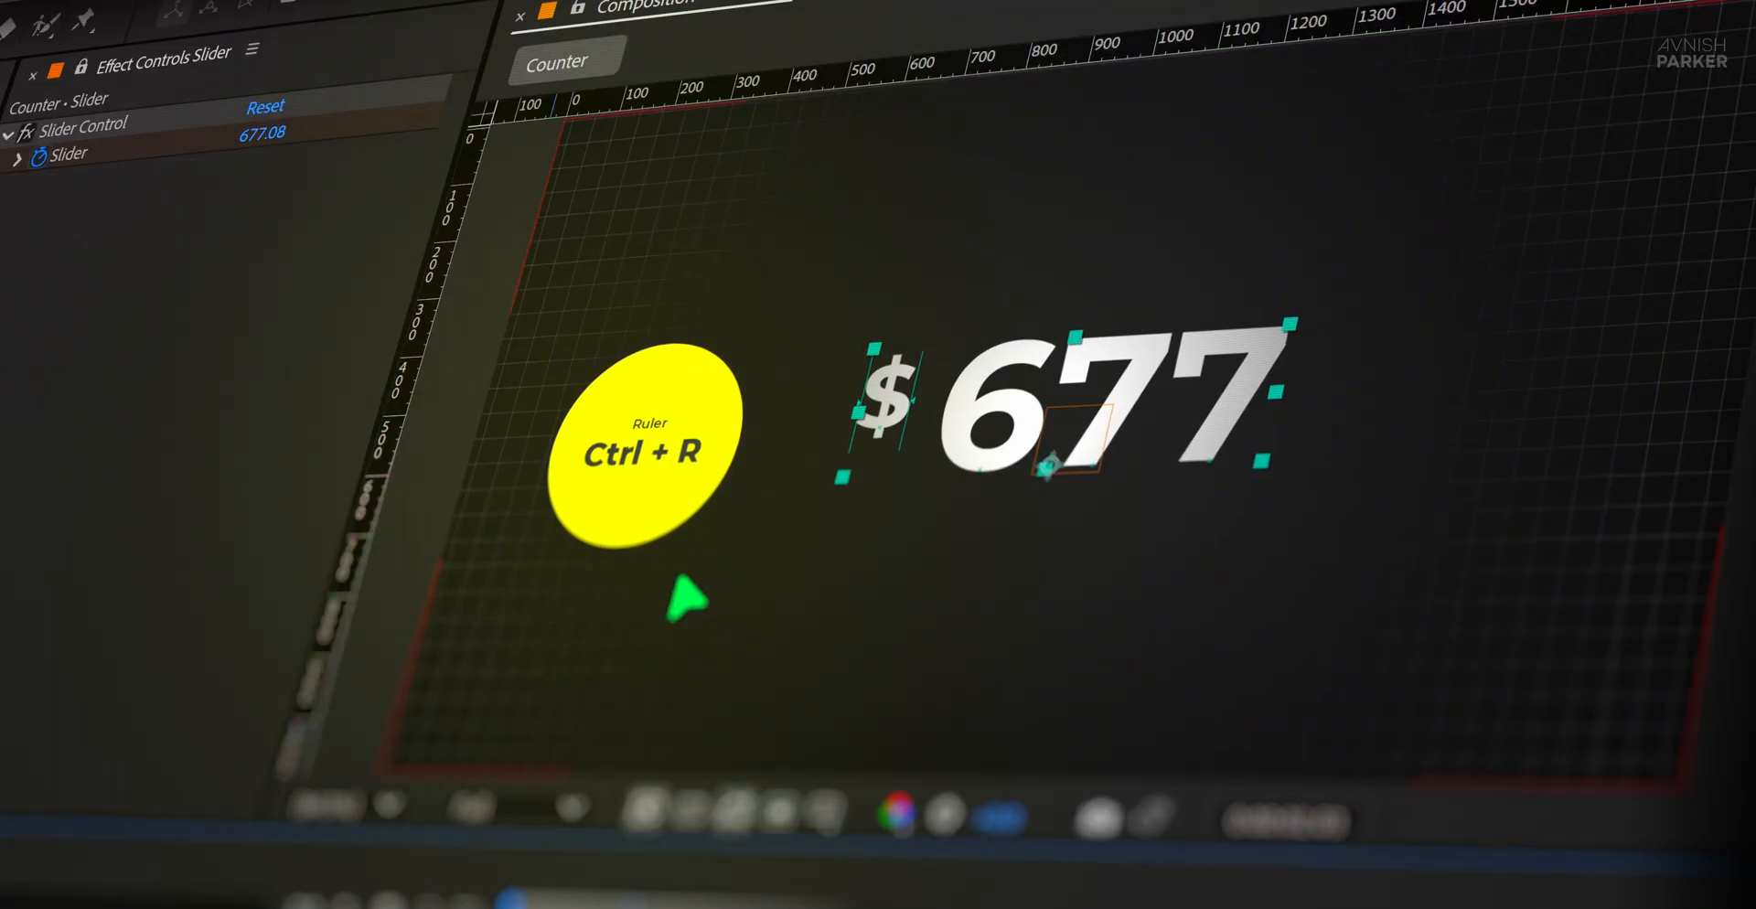
left_click_drag(1215, 55, 1180, 331)
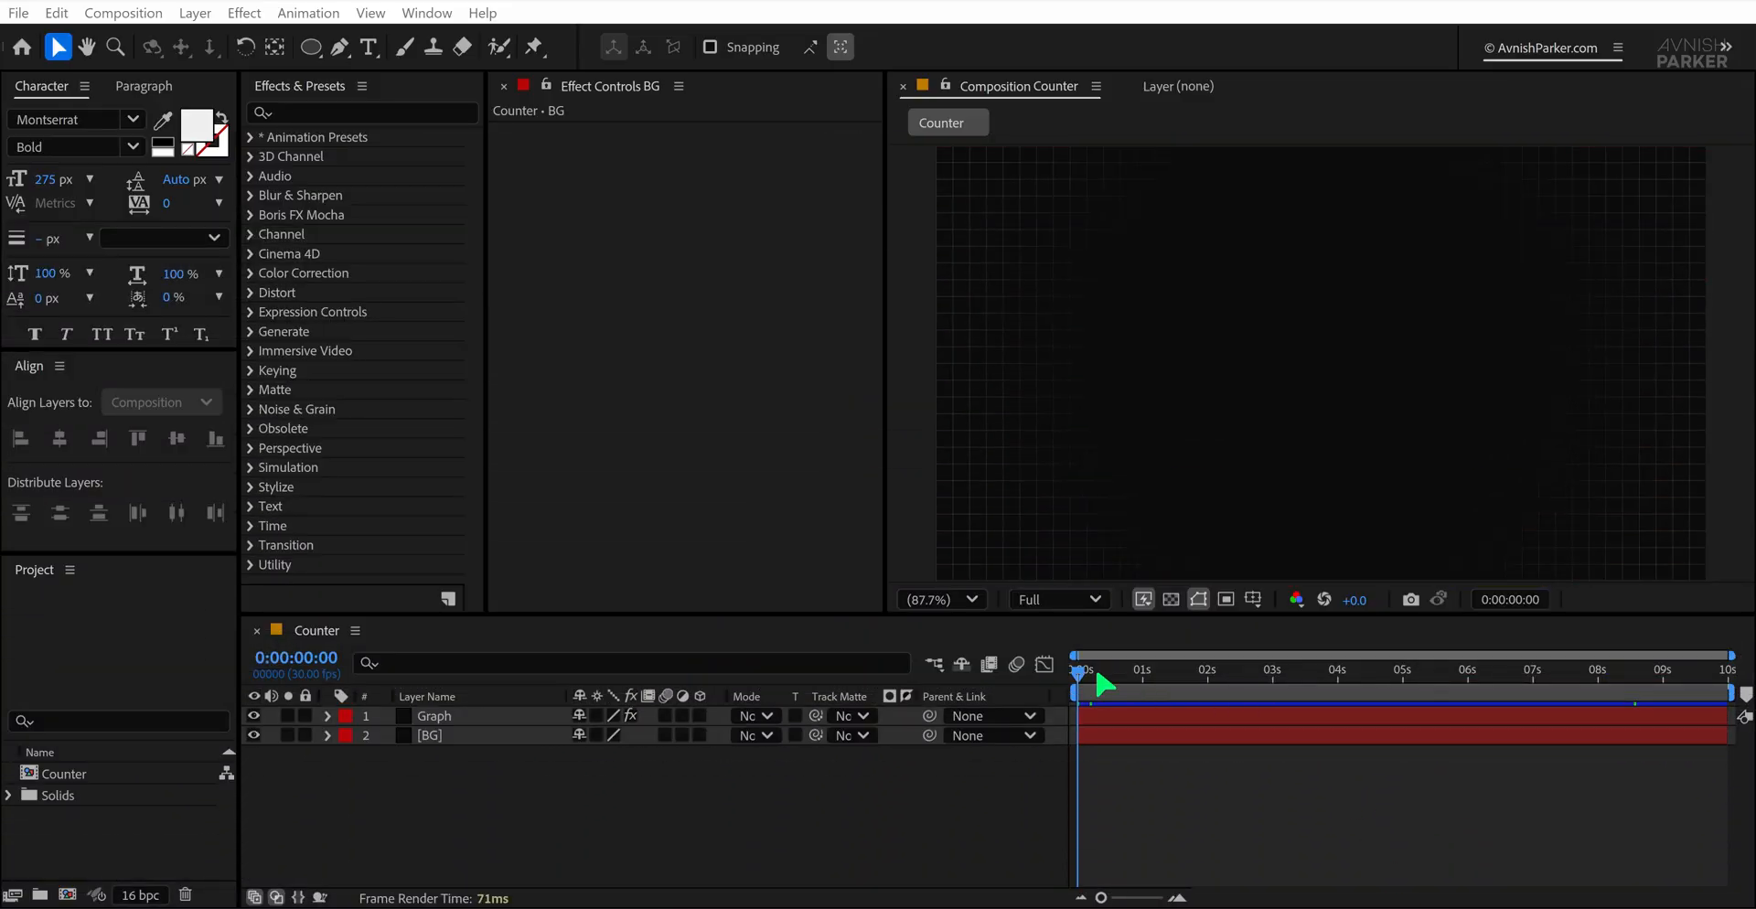
Scrub through the composition to preview the Graph layer's animated grid, and return to the first frame
left_click_drag(1097, 674, 1147, 694)
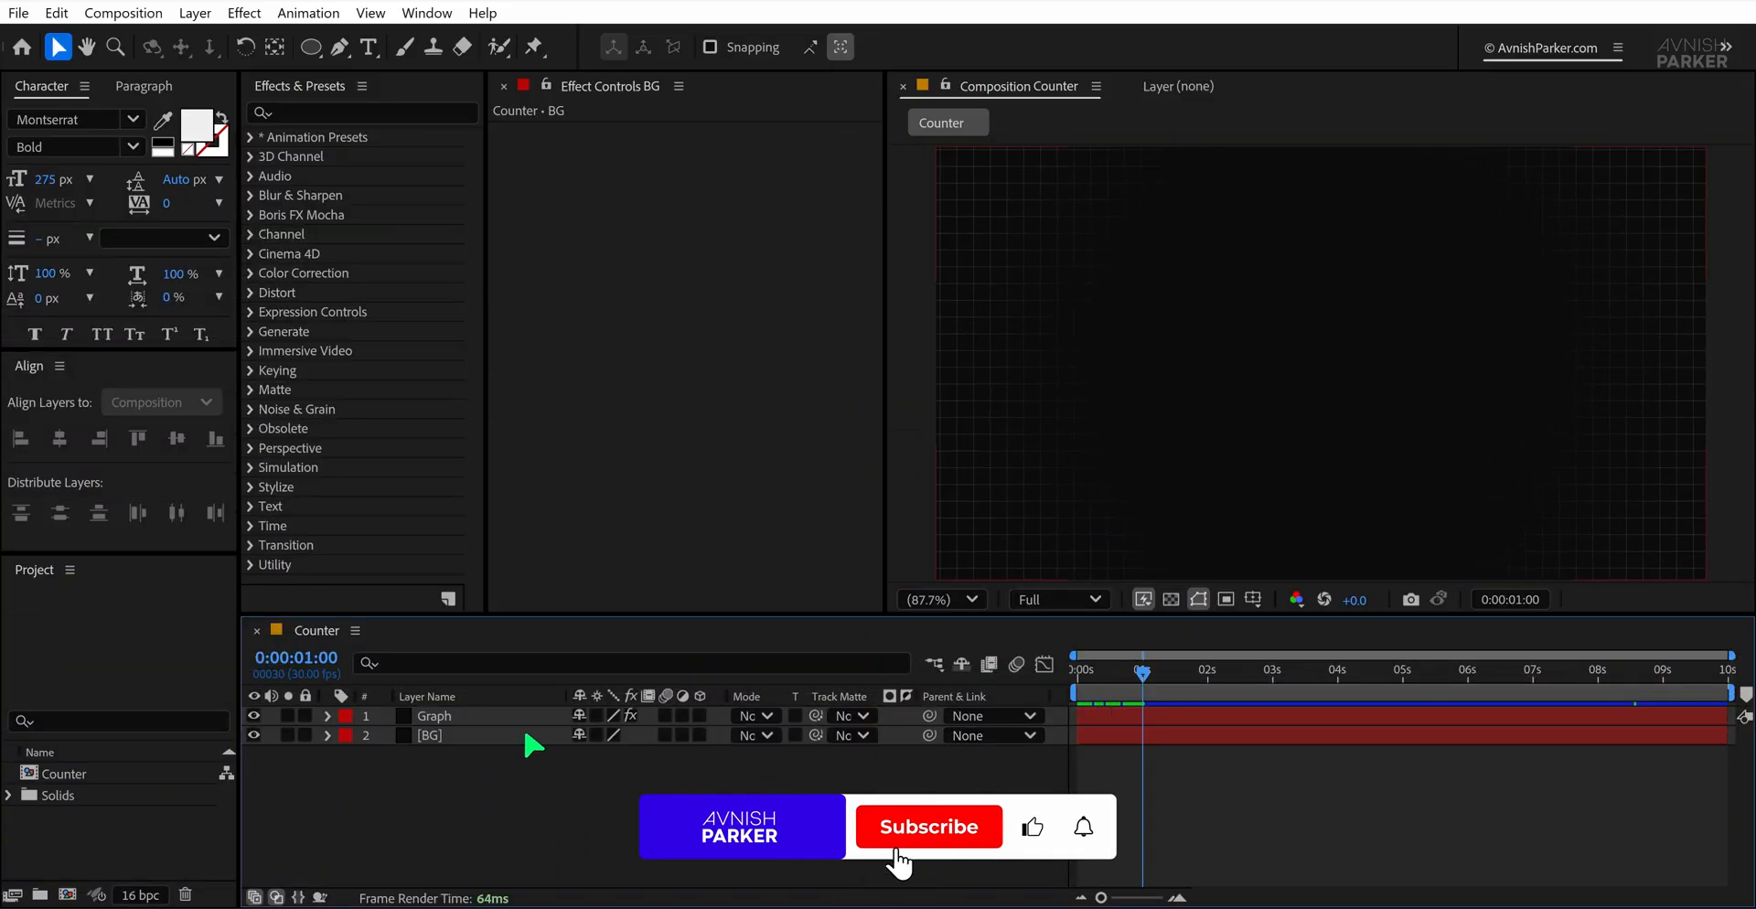
left_click(485, 718)
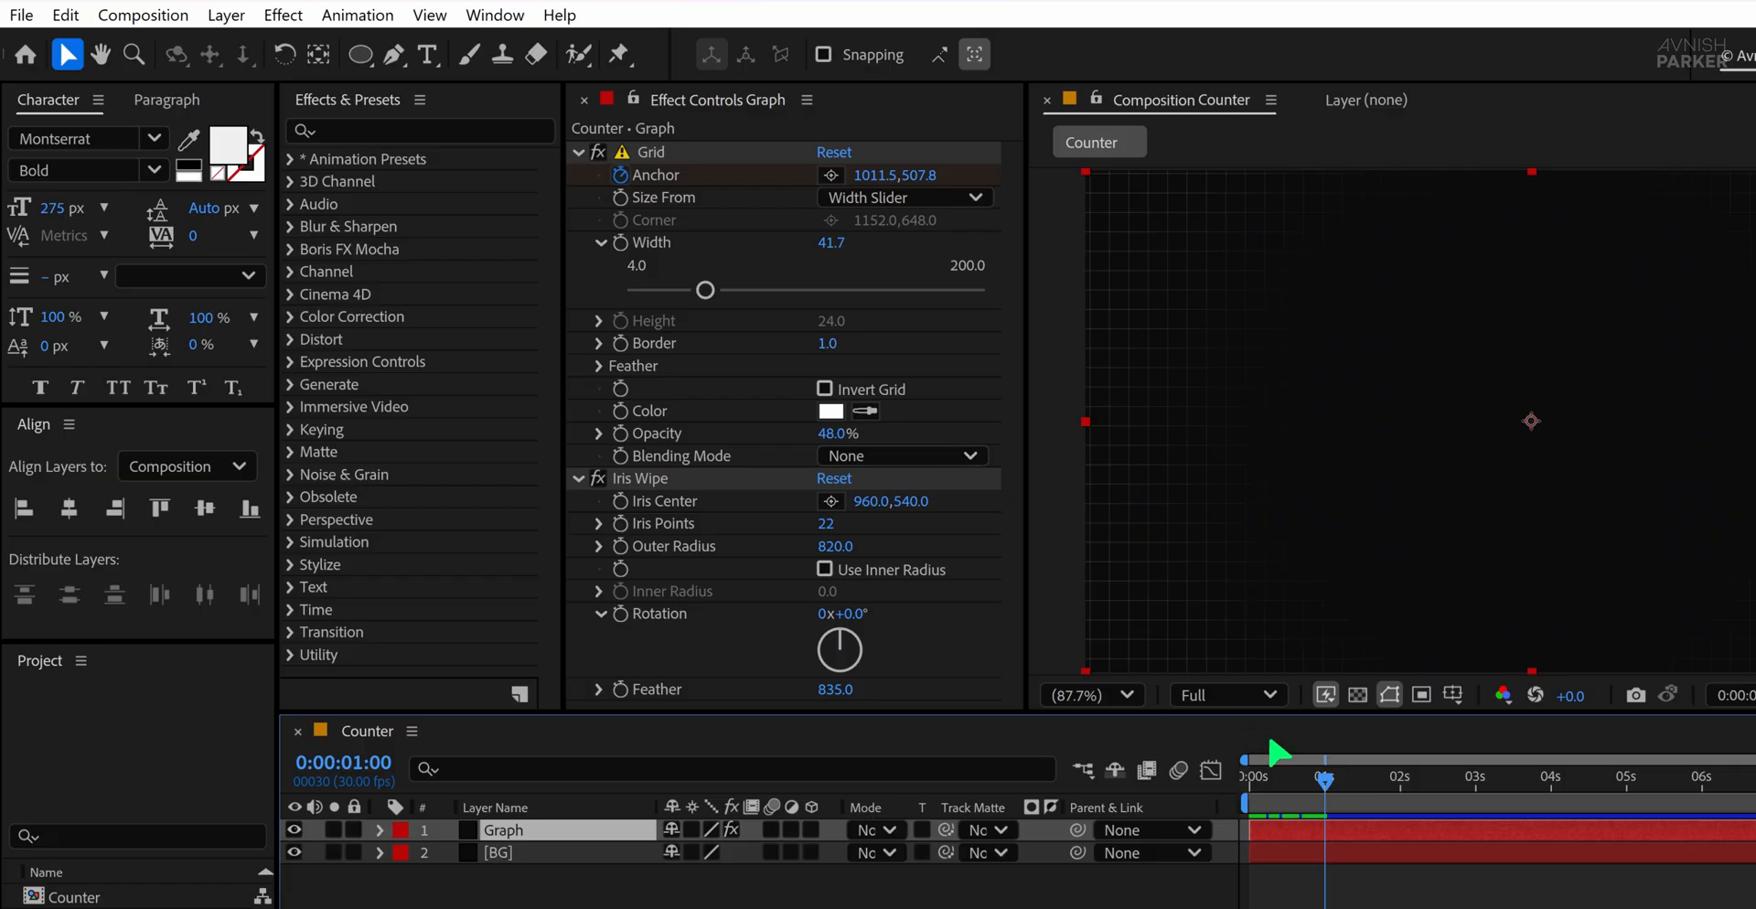
left_click_drag(1272, 776, 1661, 827)
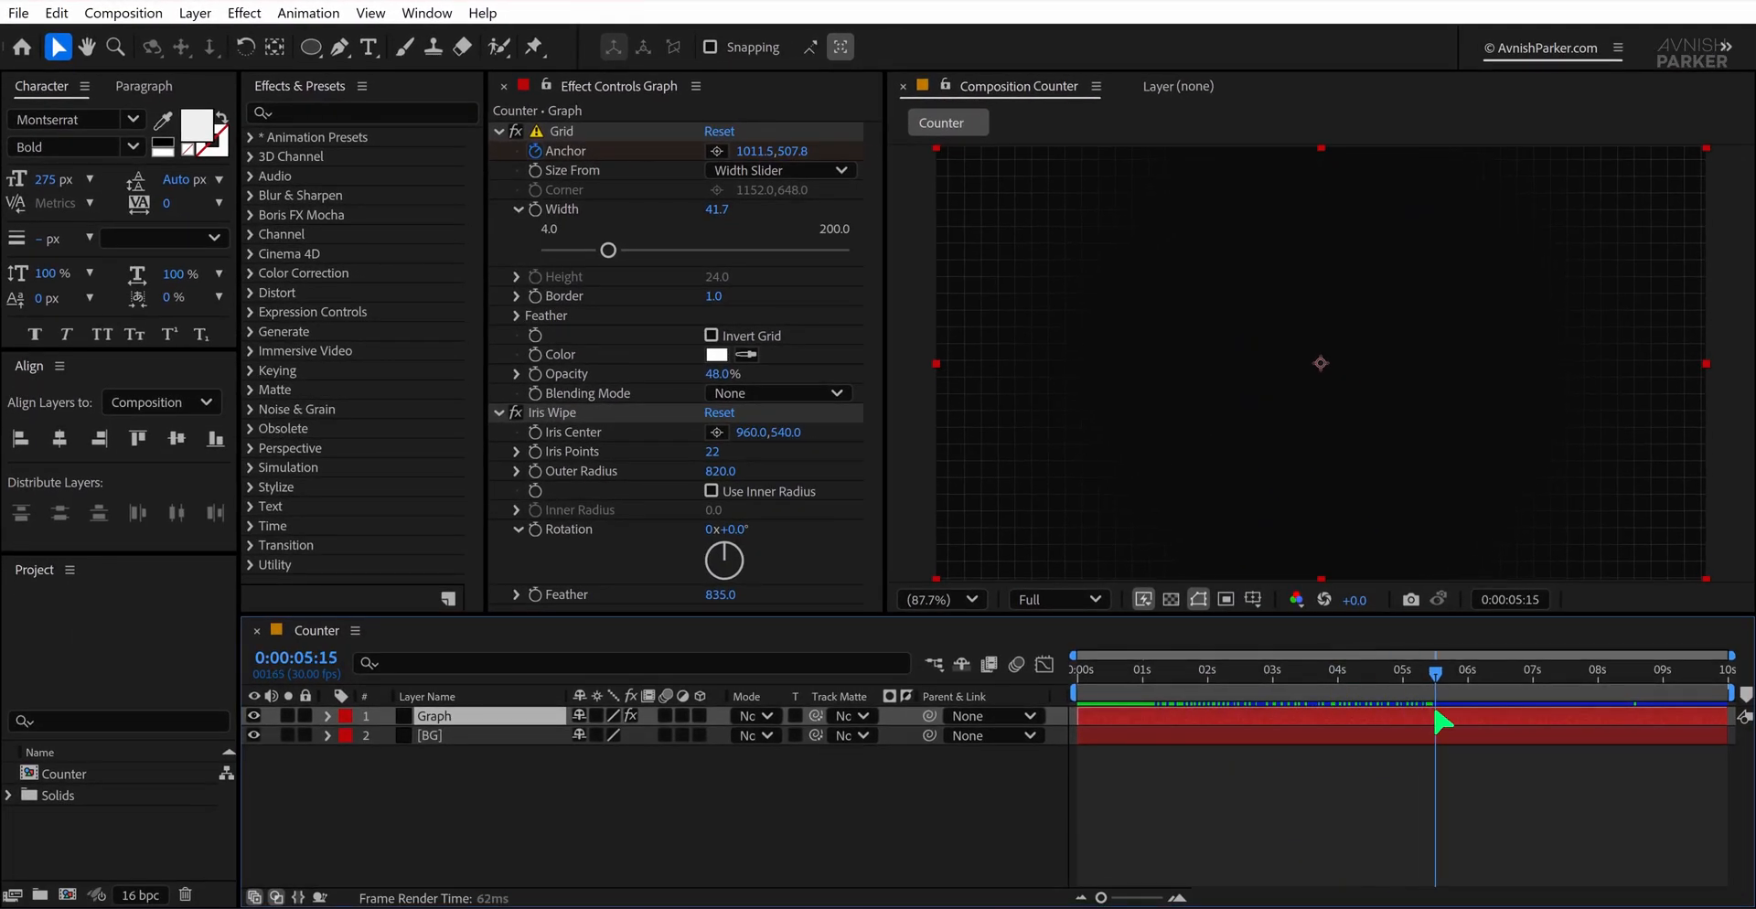
left_click_drag(1444, 723, 1058, 729)
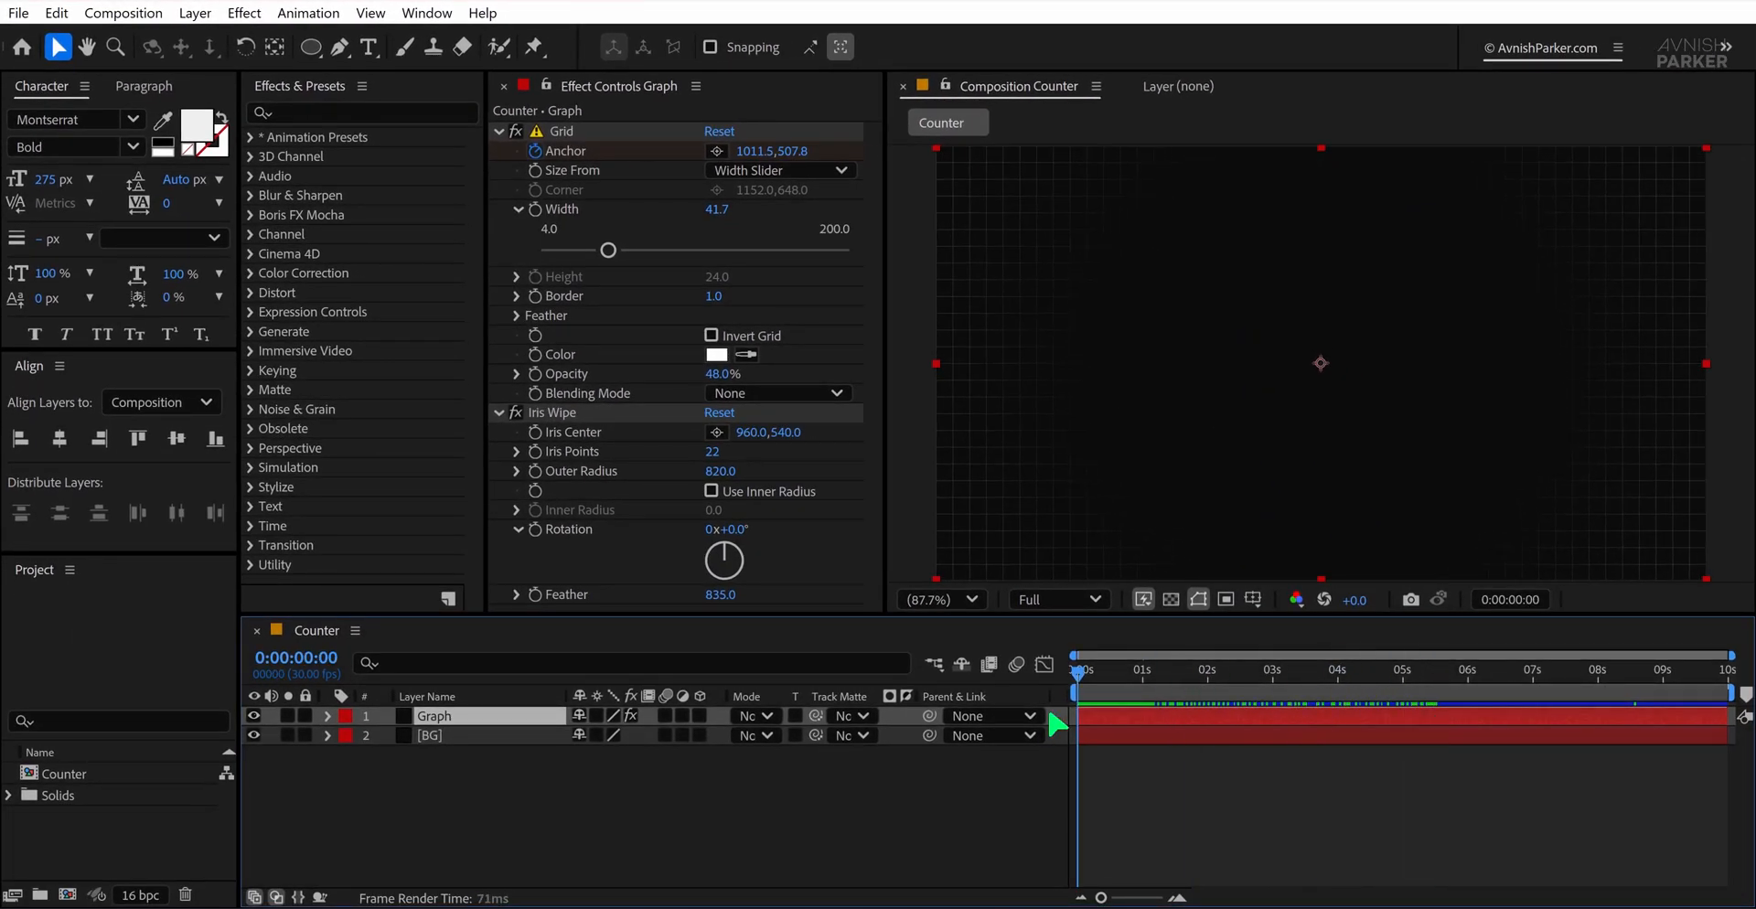
left_click(527, 777)
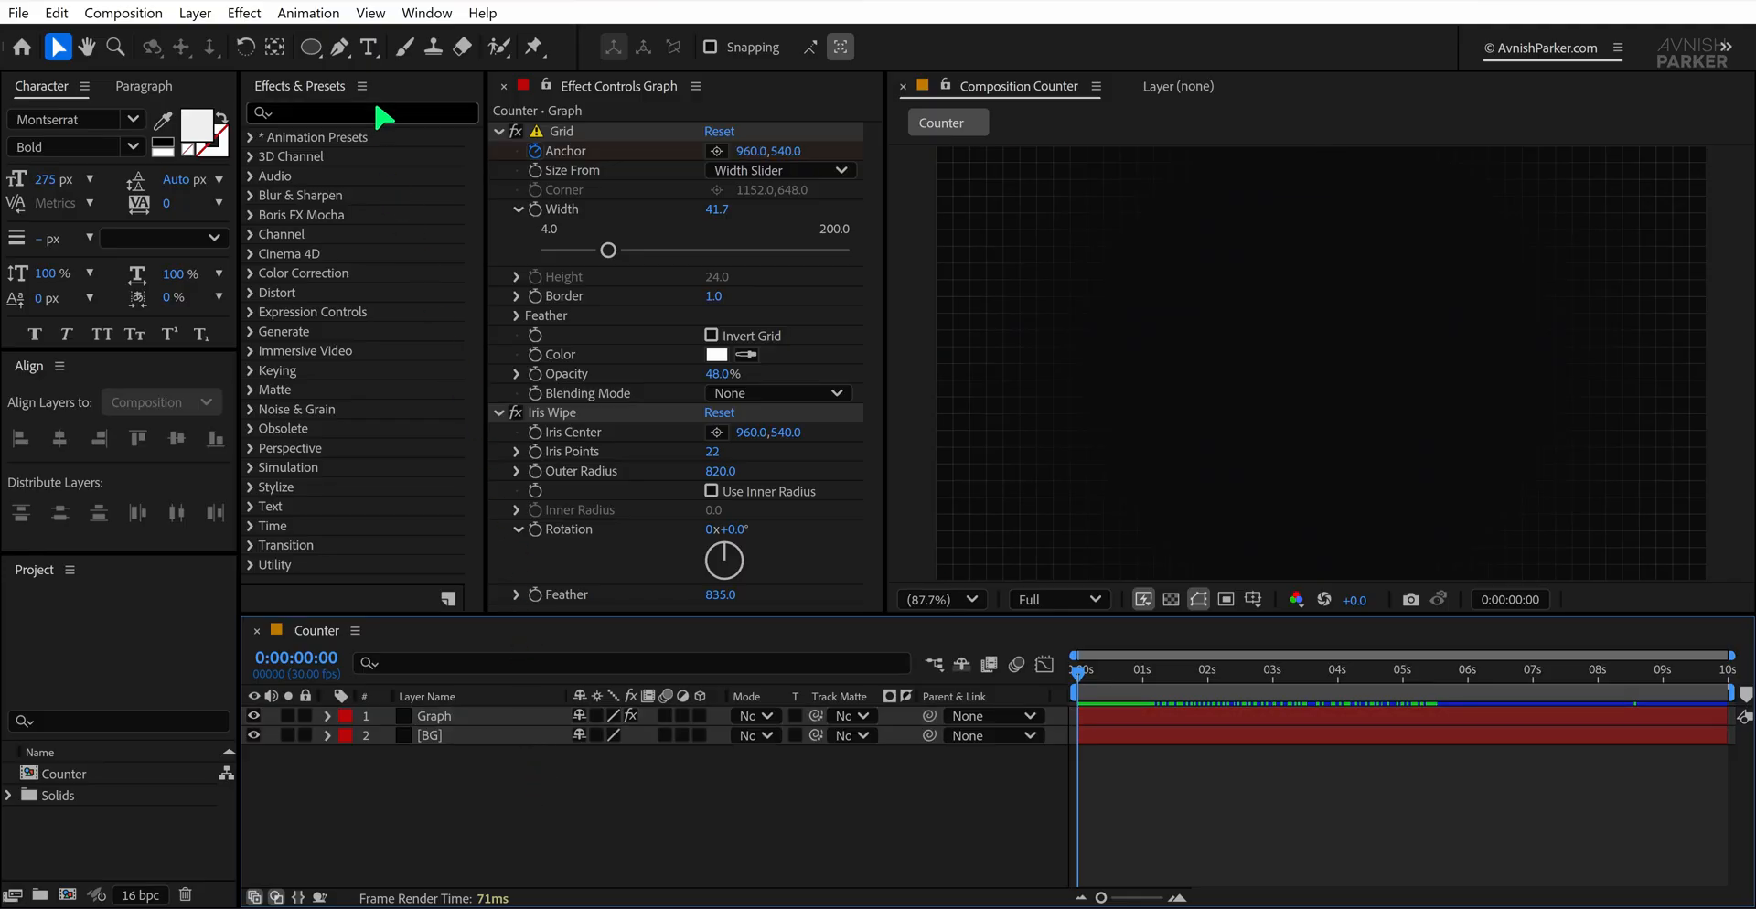
Create a text layer reading "counter" and center it horizontally and vertically in the composition
left_click(370, 49)
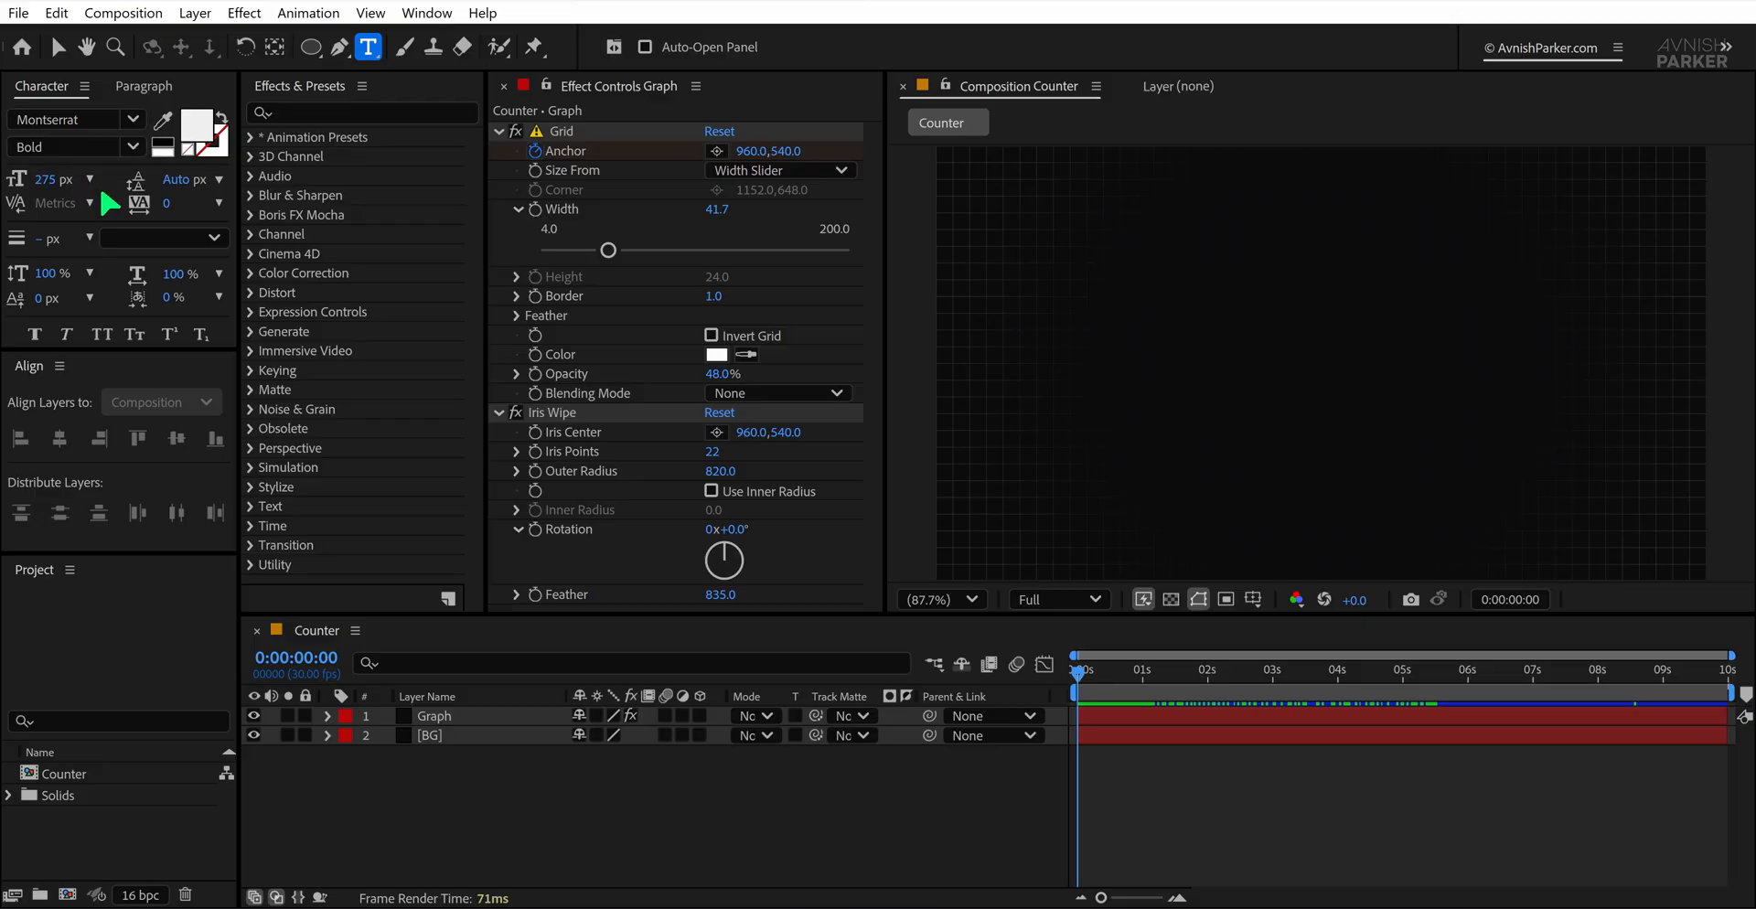
left_click(1218, 391)
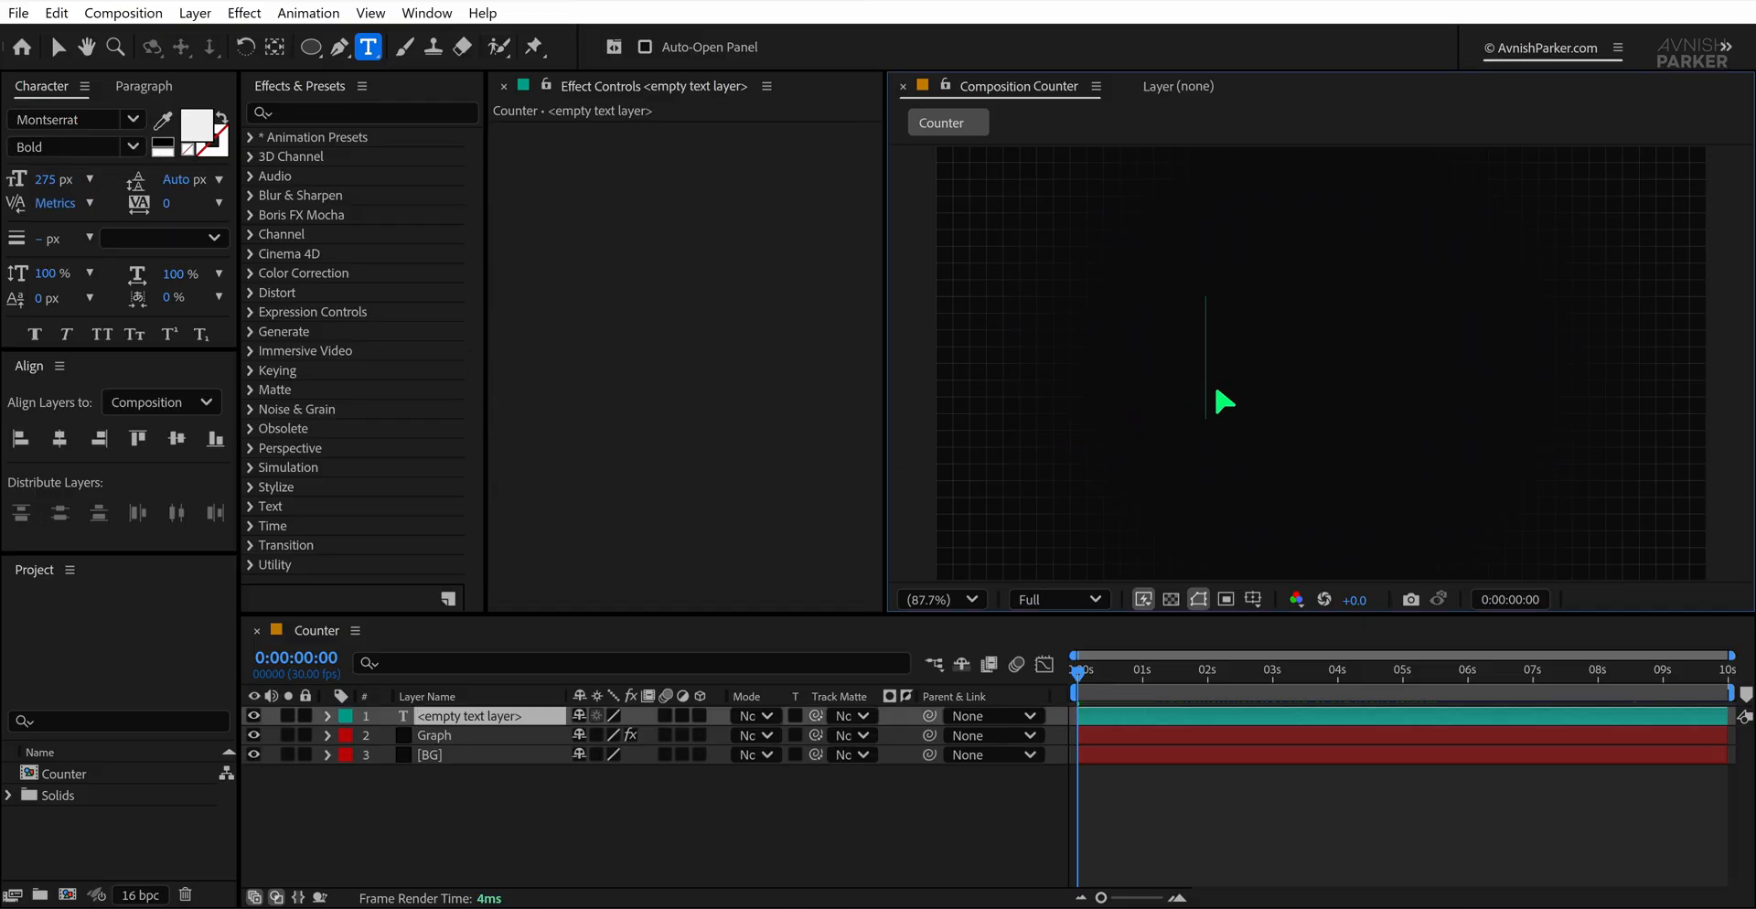
type("counter")
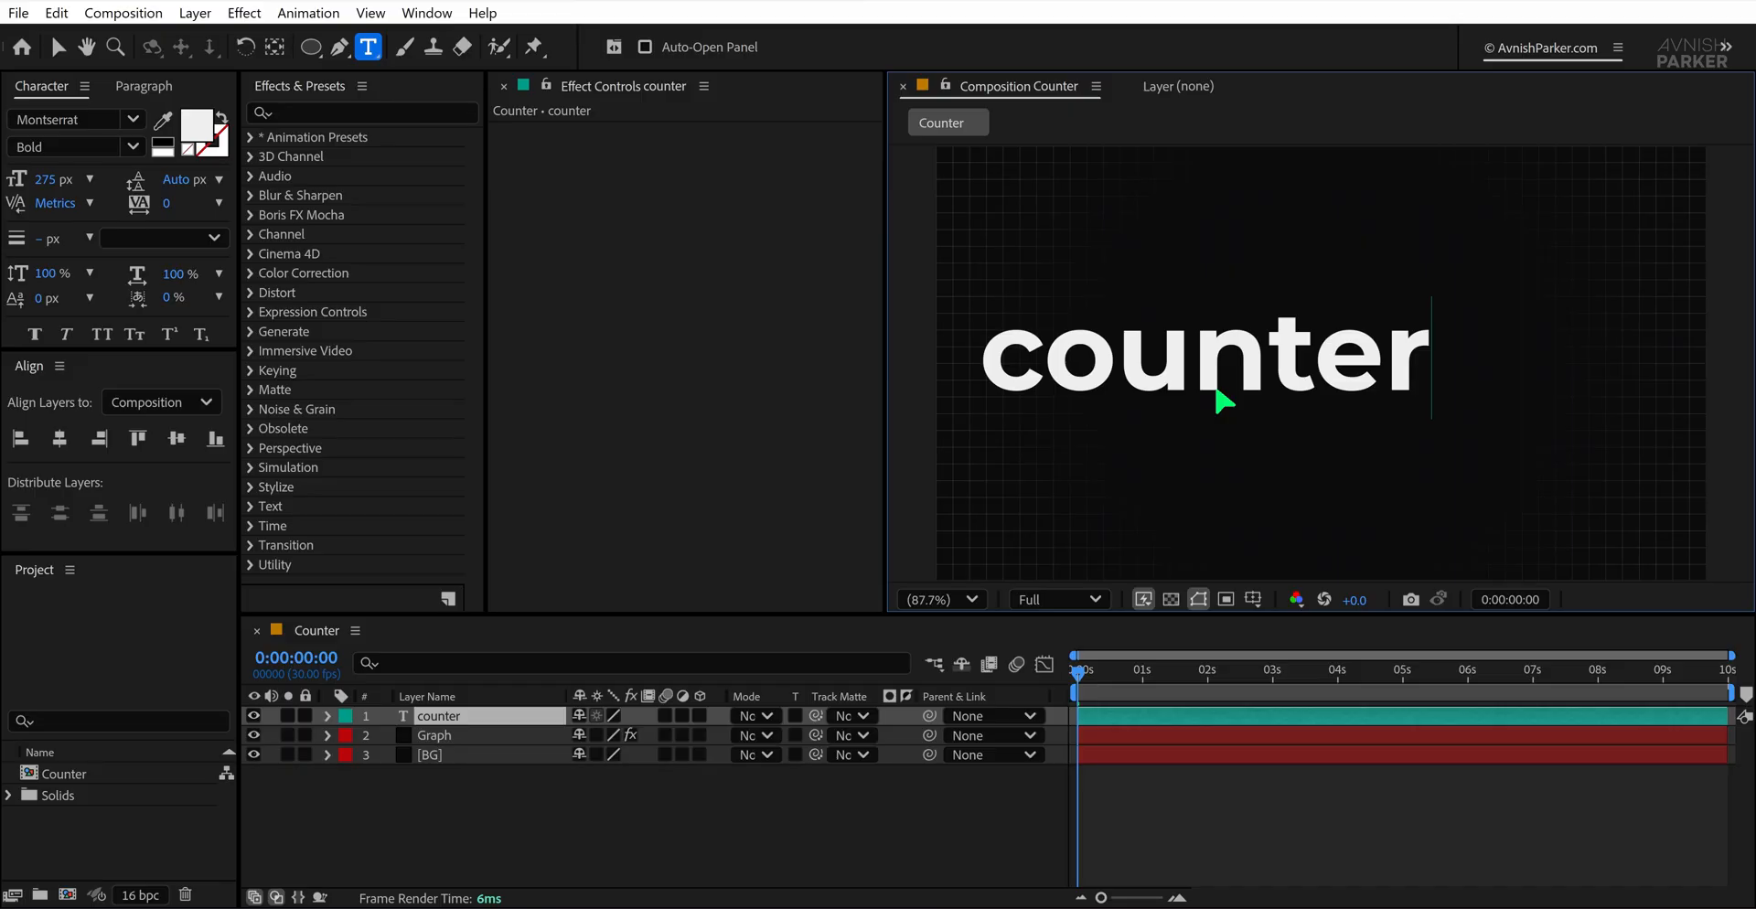
key("ctrl+Return")
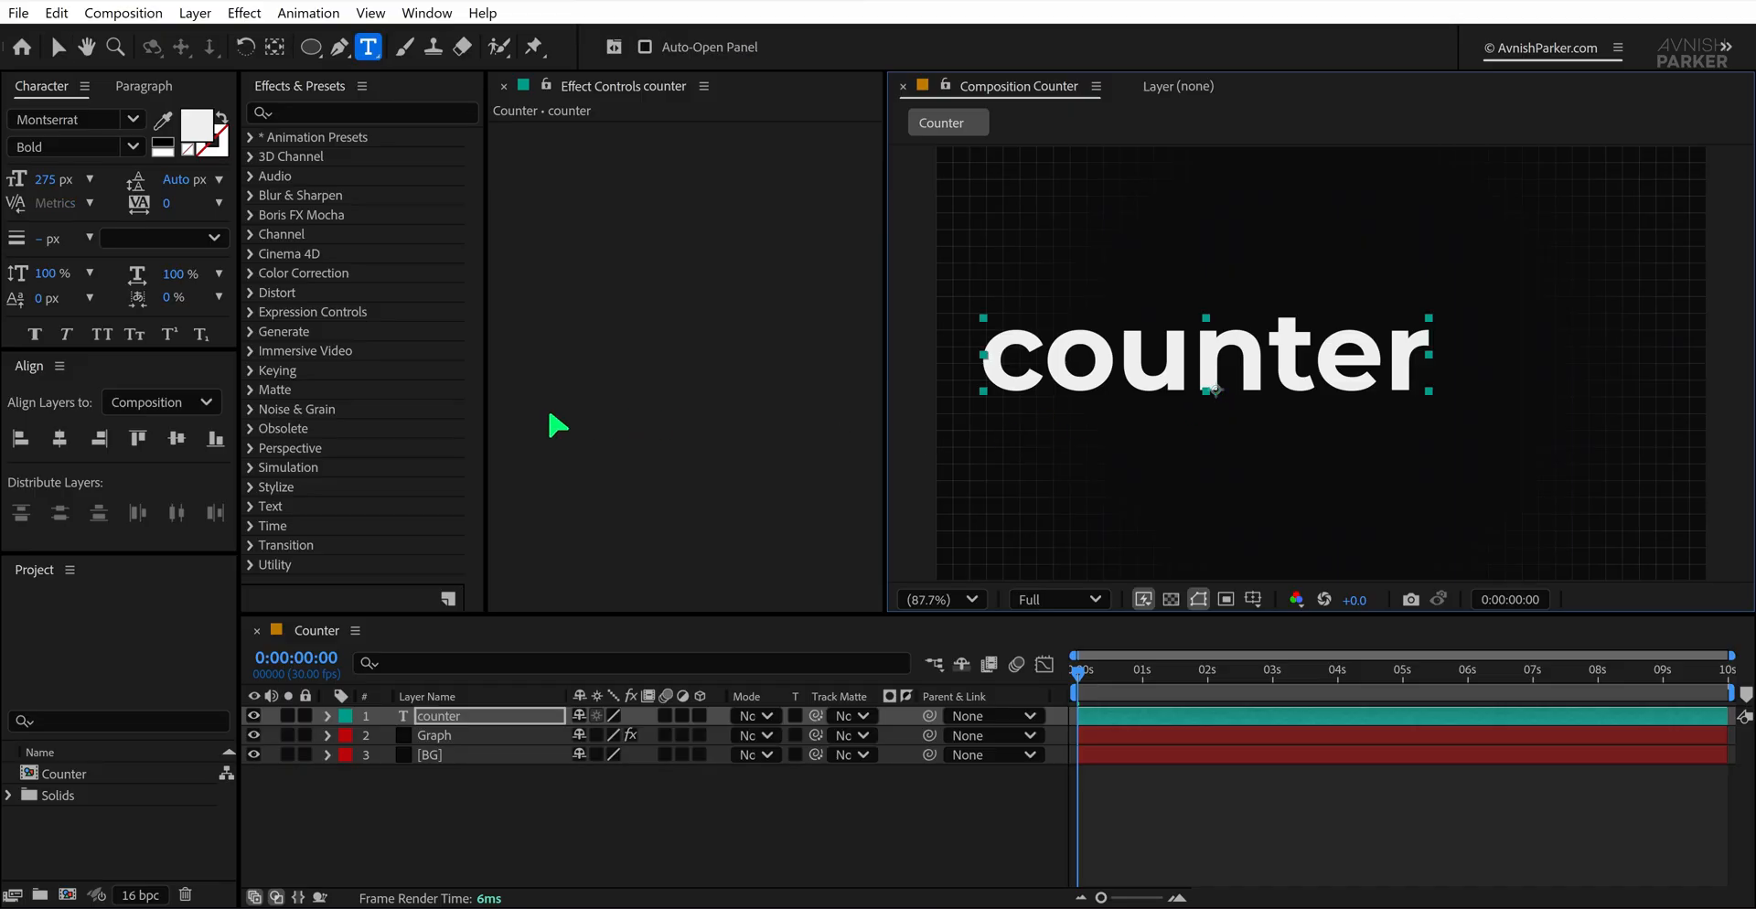
left_click(103, 439)
left_click(177, 441)
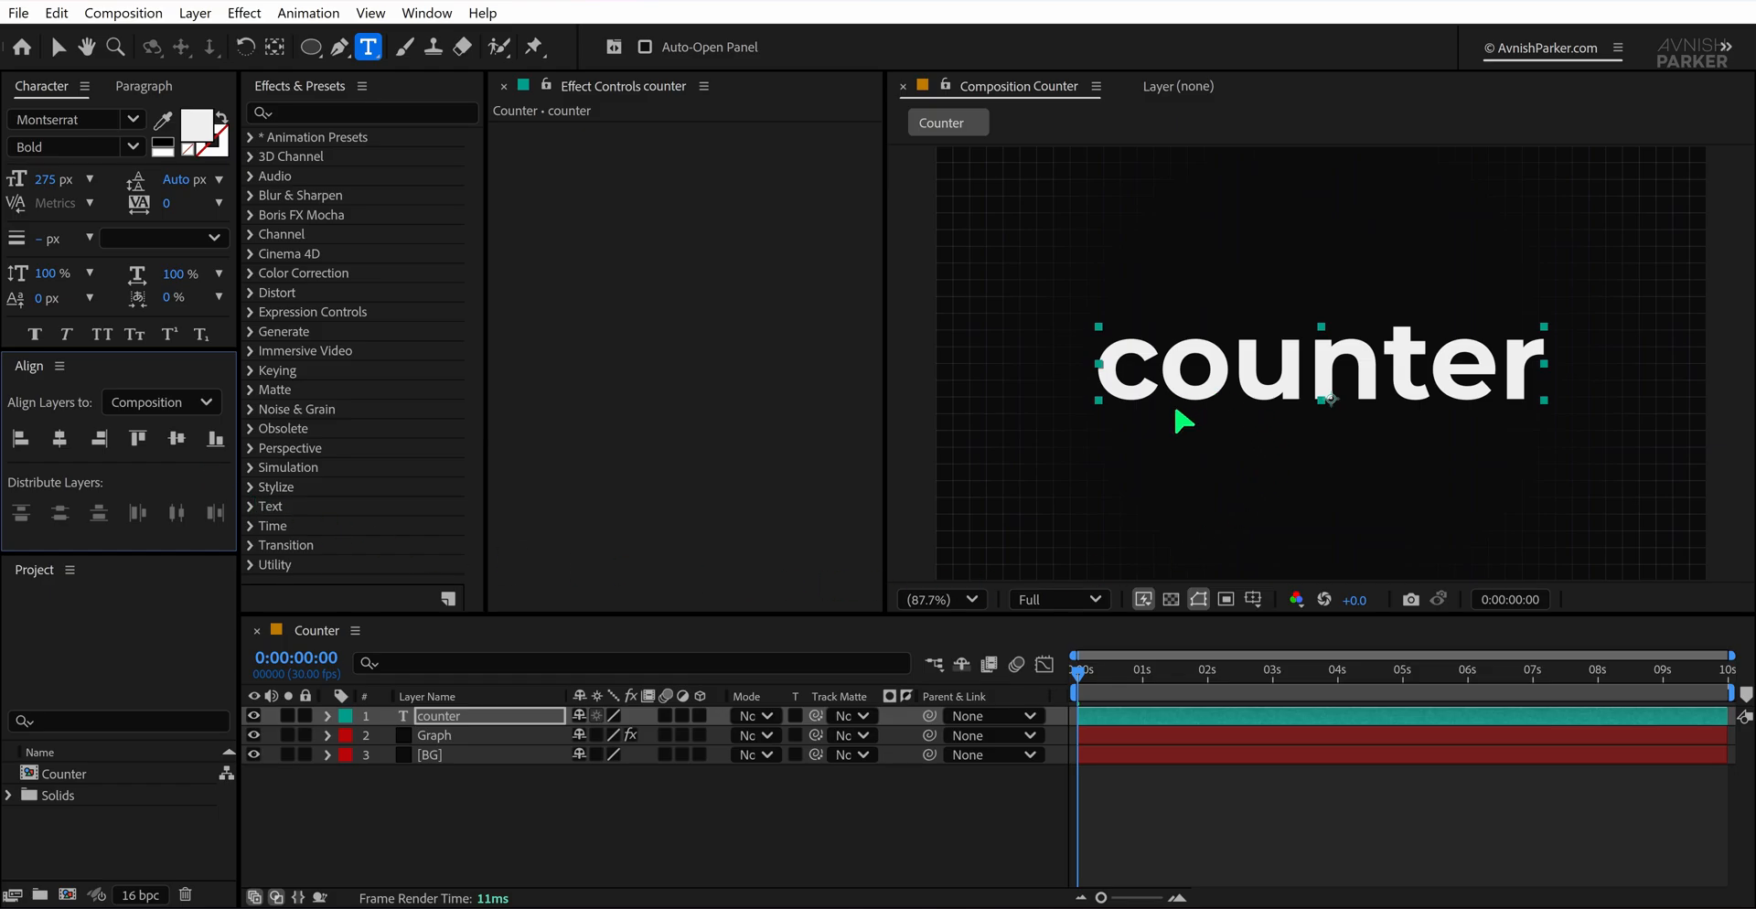
Apply a Gradient Ramp effect to the counter text, with its start just above and its end just below the word
left_click(400, 125)
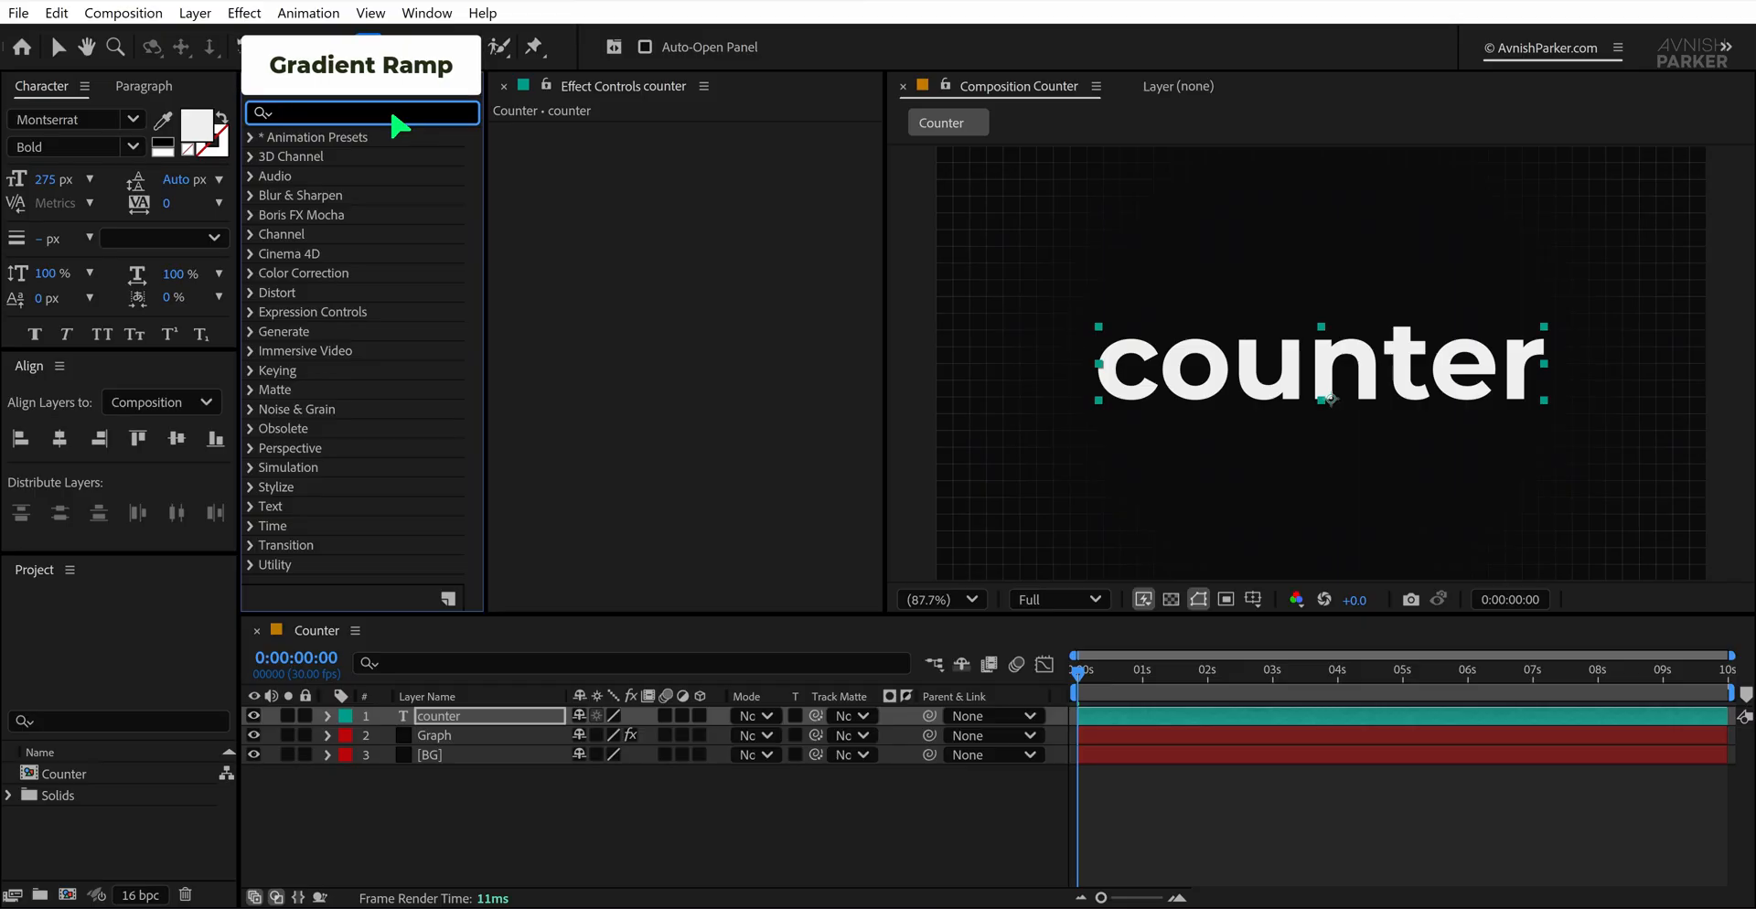
type("ramp")
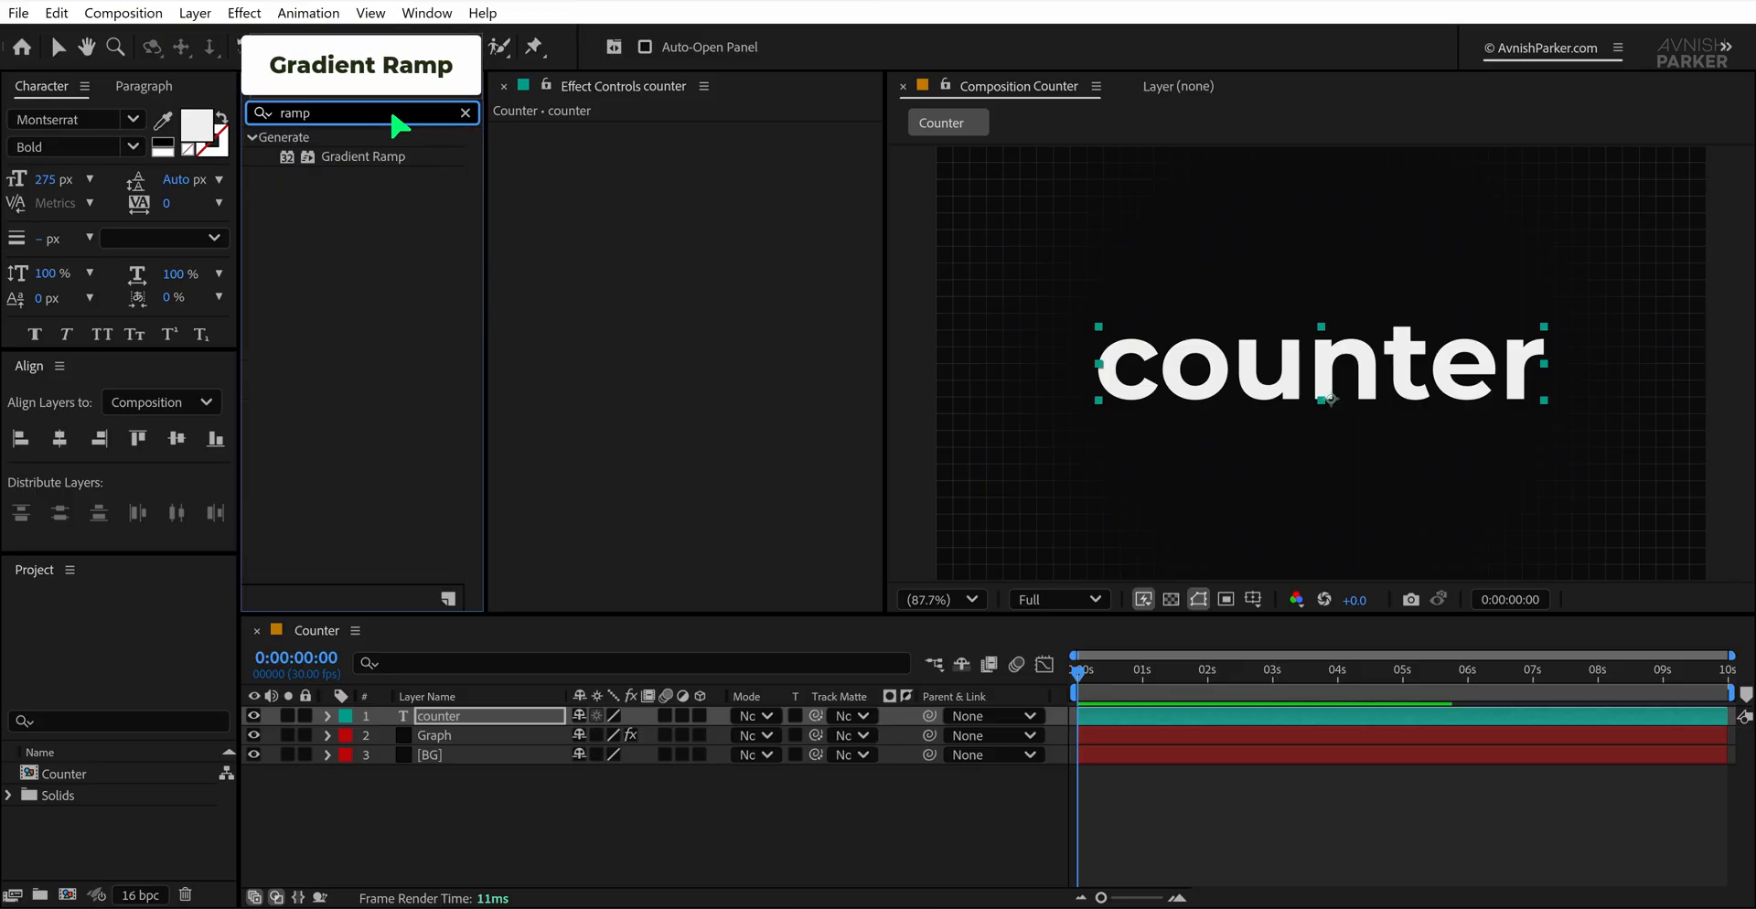
left_click_drag(389, 158, 668, 222)
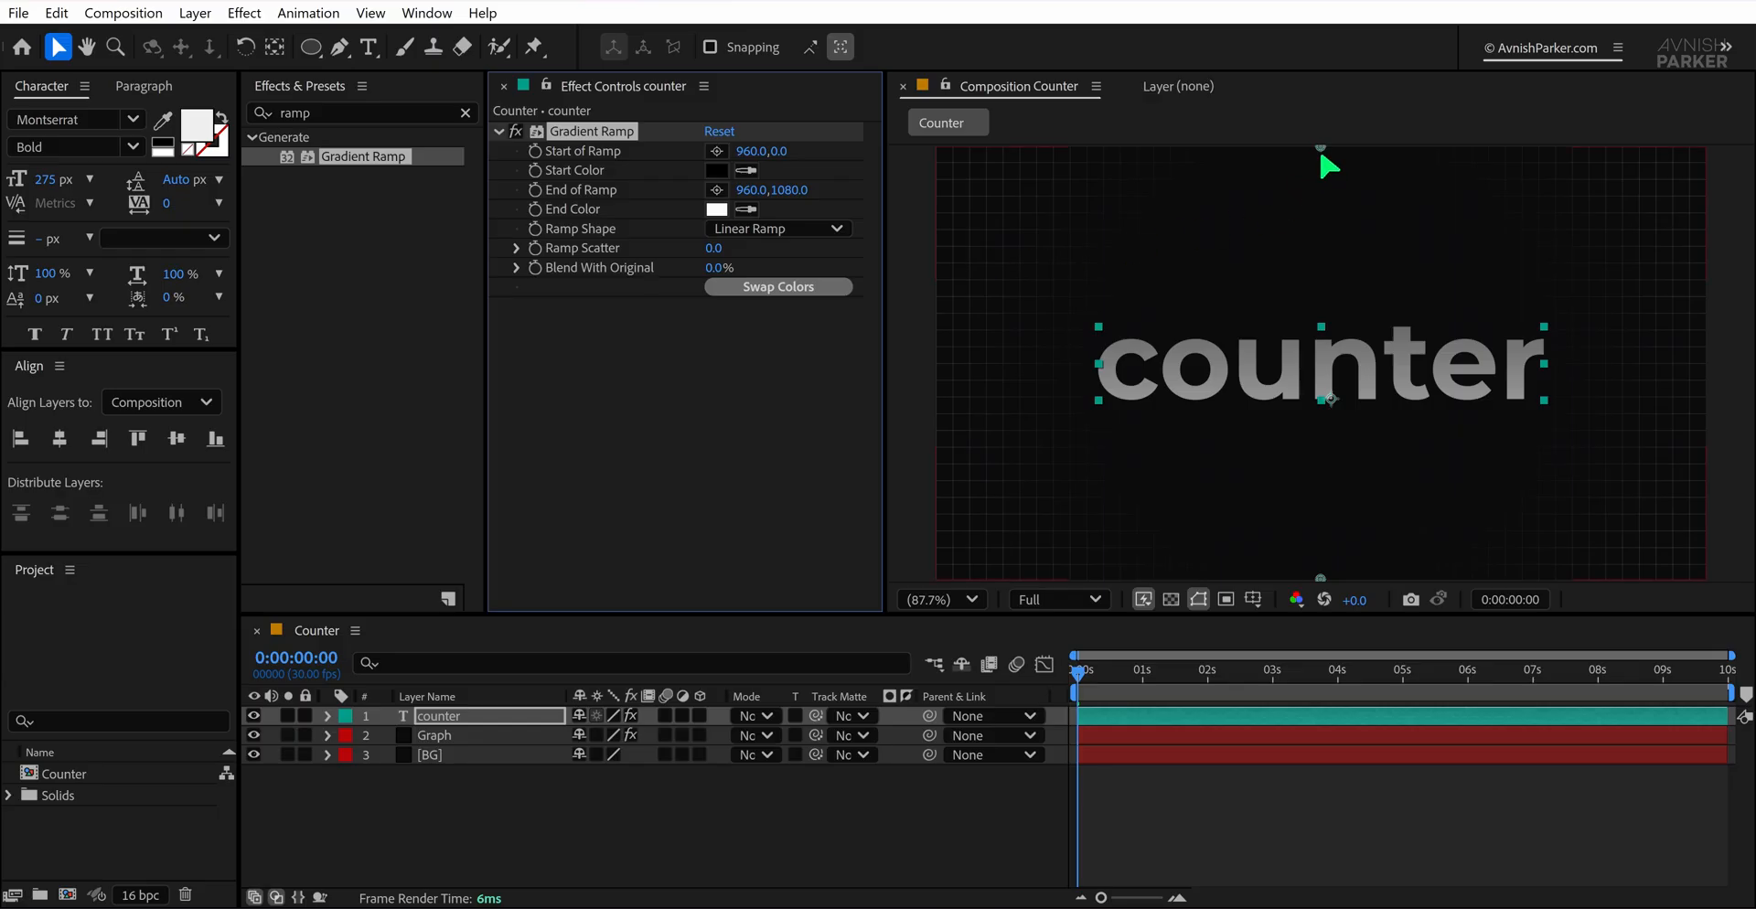
left_click_drag(1322, 155, 1323, 323)
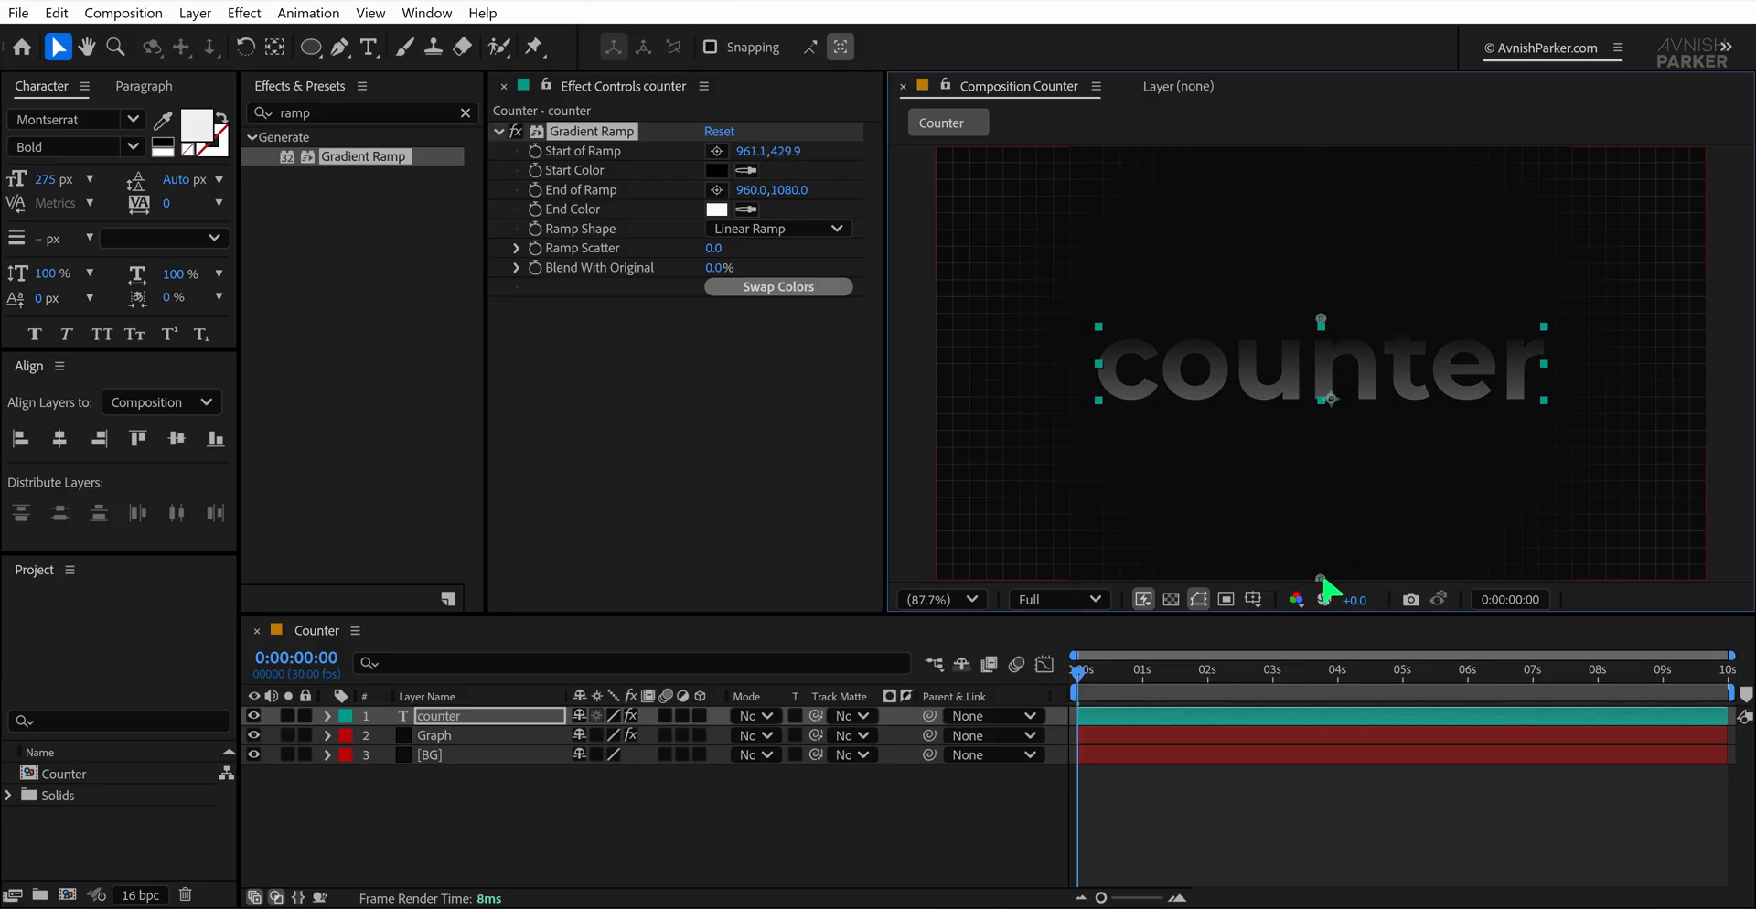
left_click_drag(1321, 579, 1329, 413)
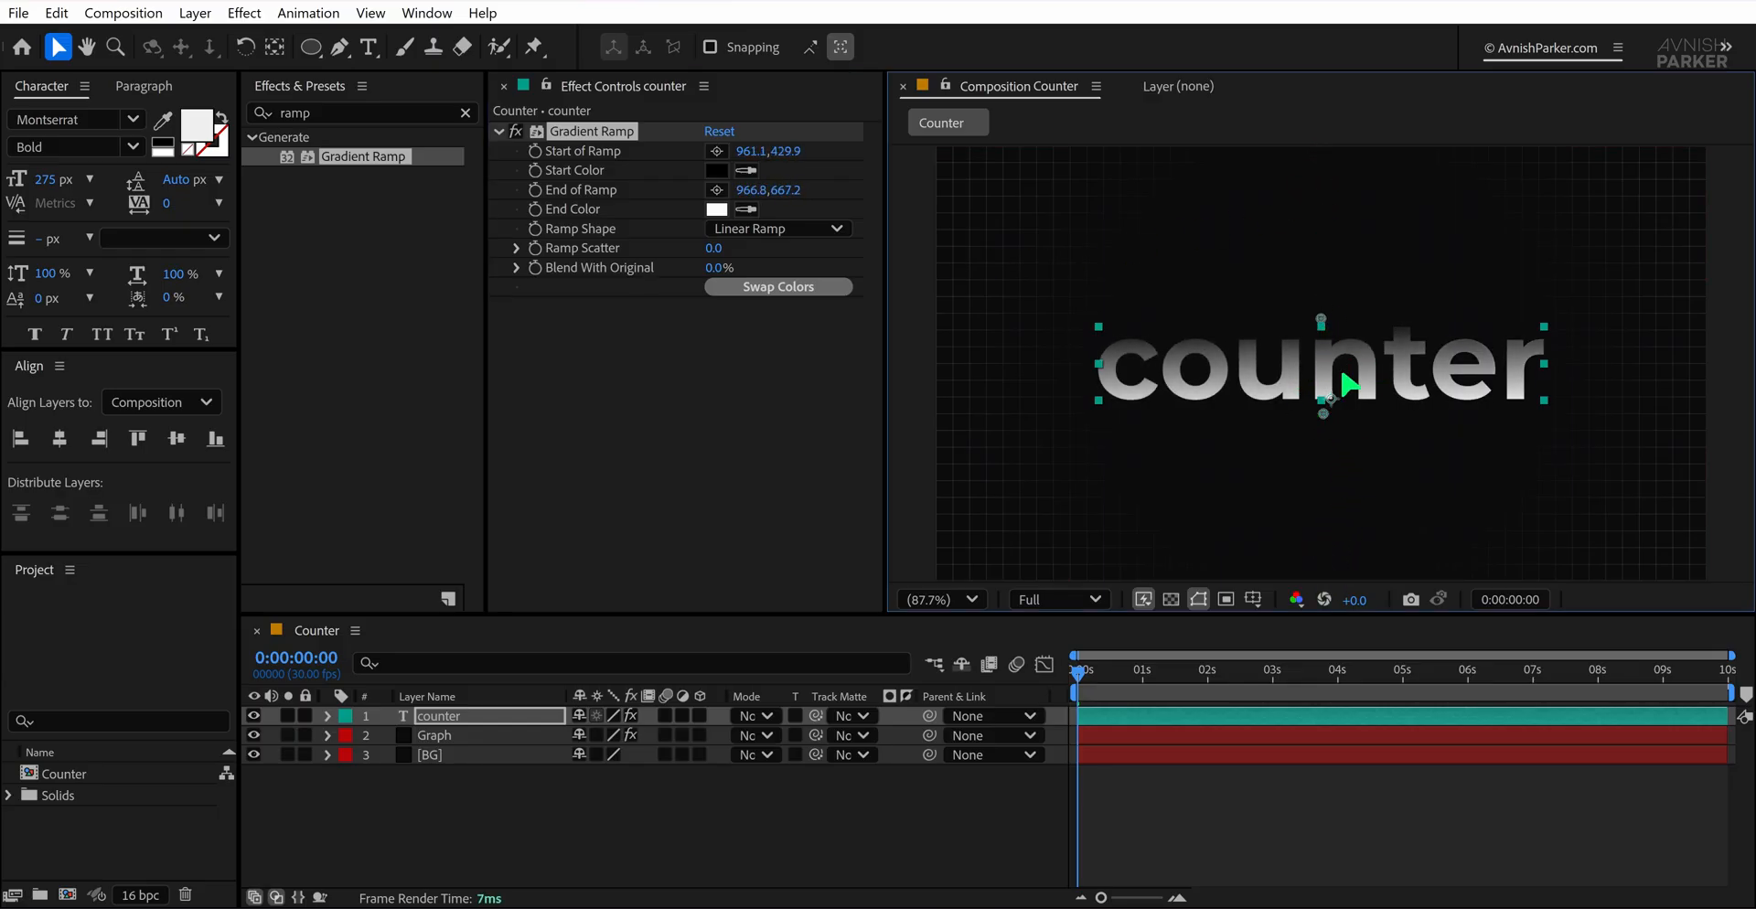
Make the gradient a Radial Ramp with swapped colors, starting at about 955, 559 and ending at about 1805, 851
left_click(791, 229)
left_click(778, 279)
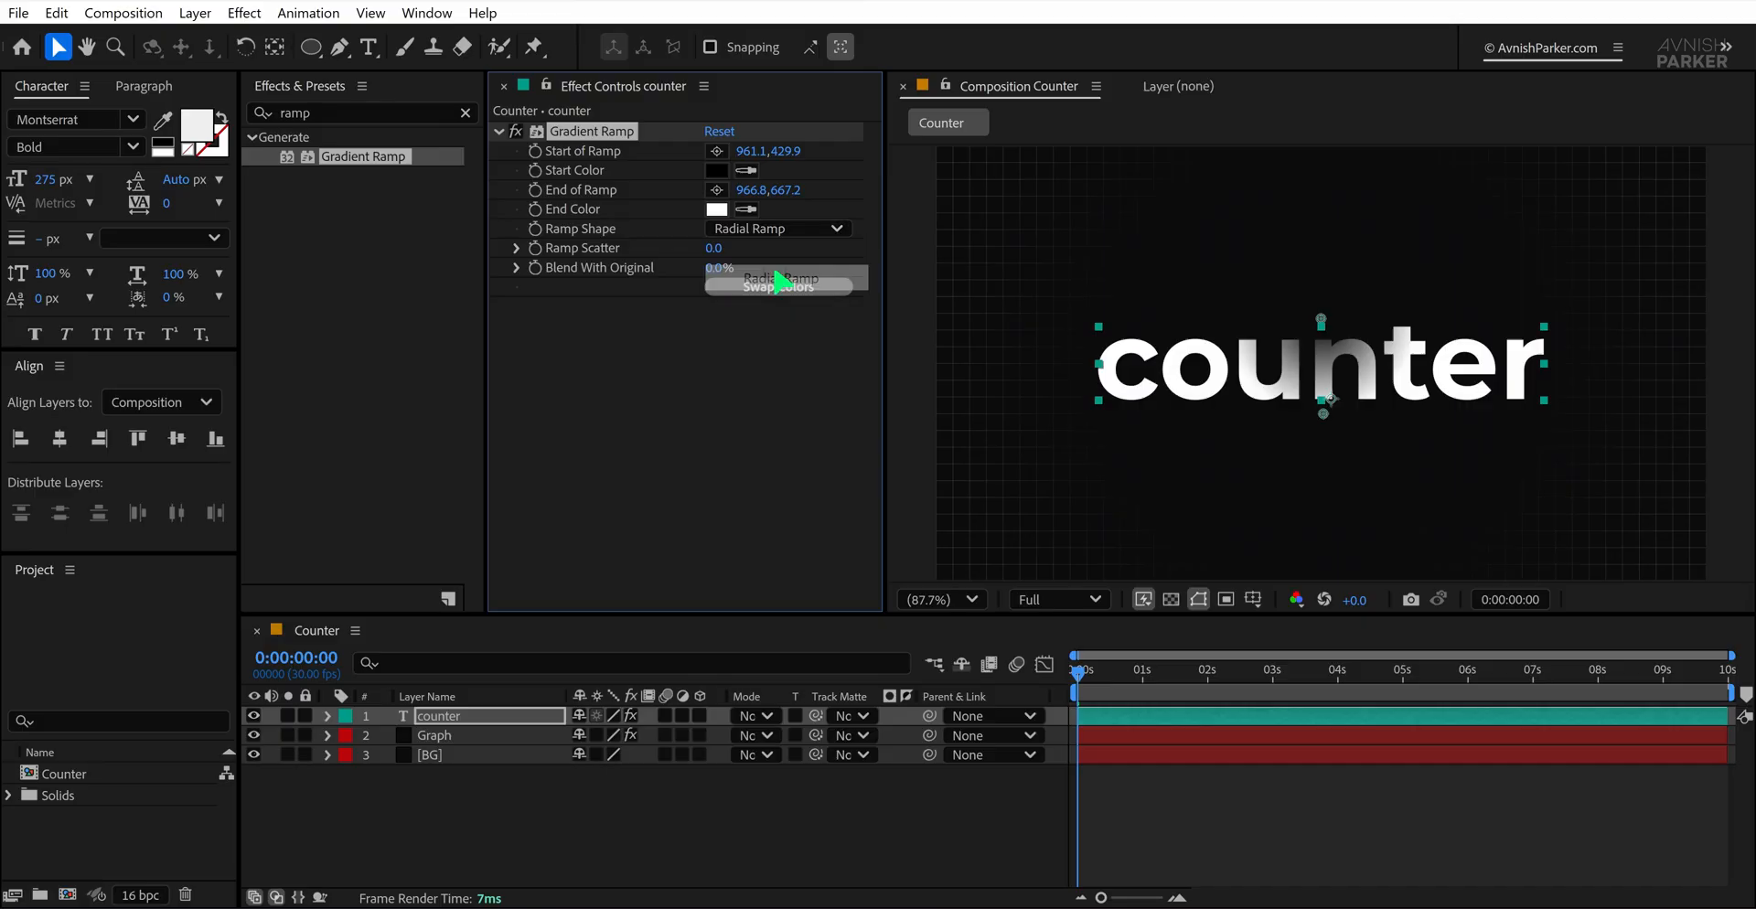
left_click(778, 286)
left_click_drag(1321, 319, 1305, 262)
left_click_drag(1324, 414, 1592, 431)
left_click_drag(1305, 262, 1324, 370)
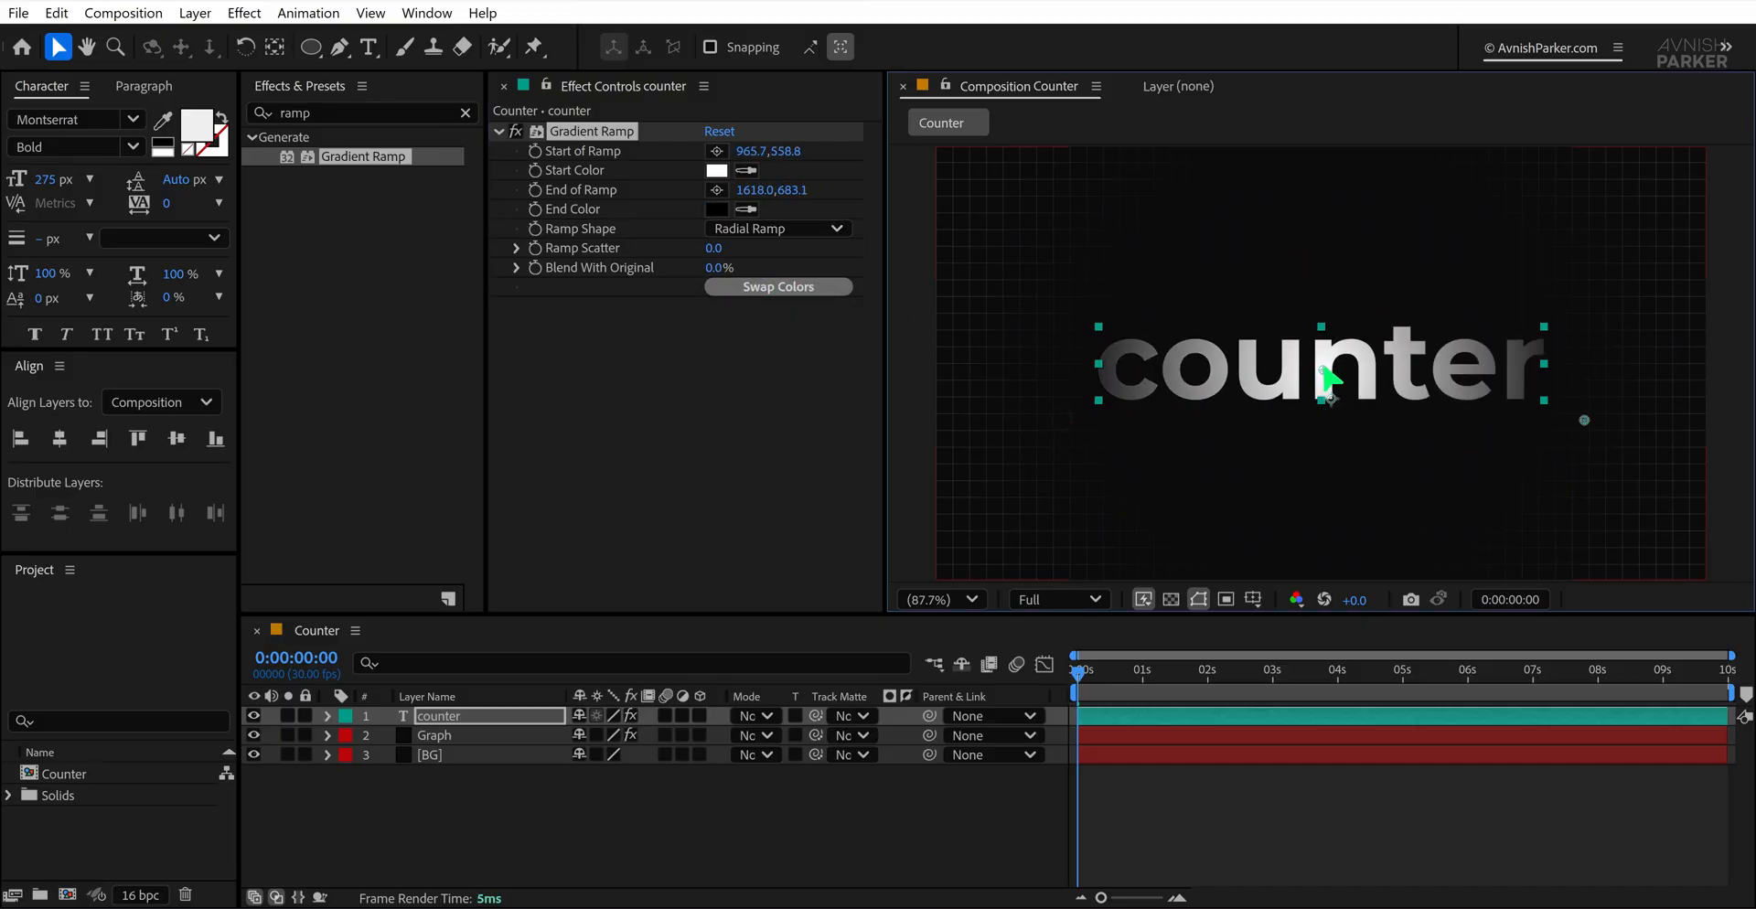
left_click_drag(1584, 420, 1659, 486)
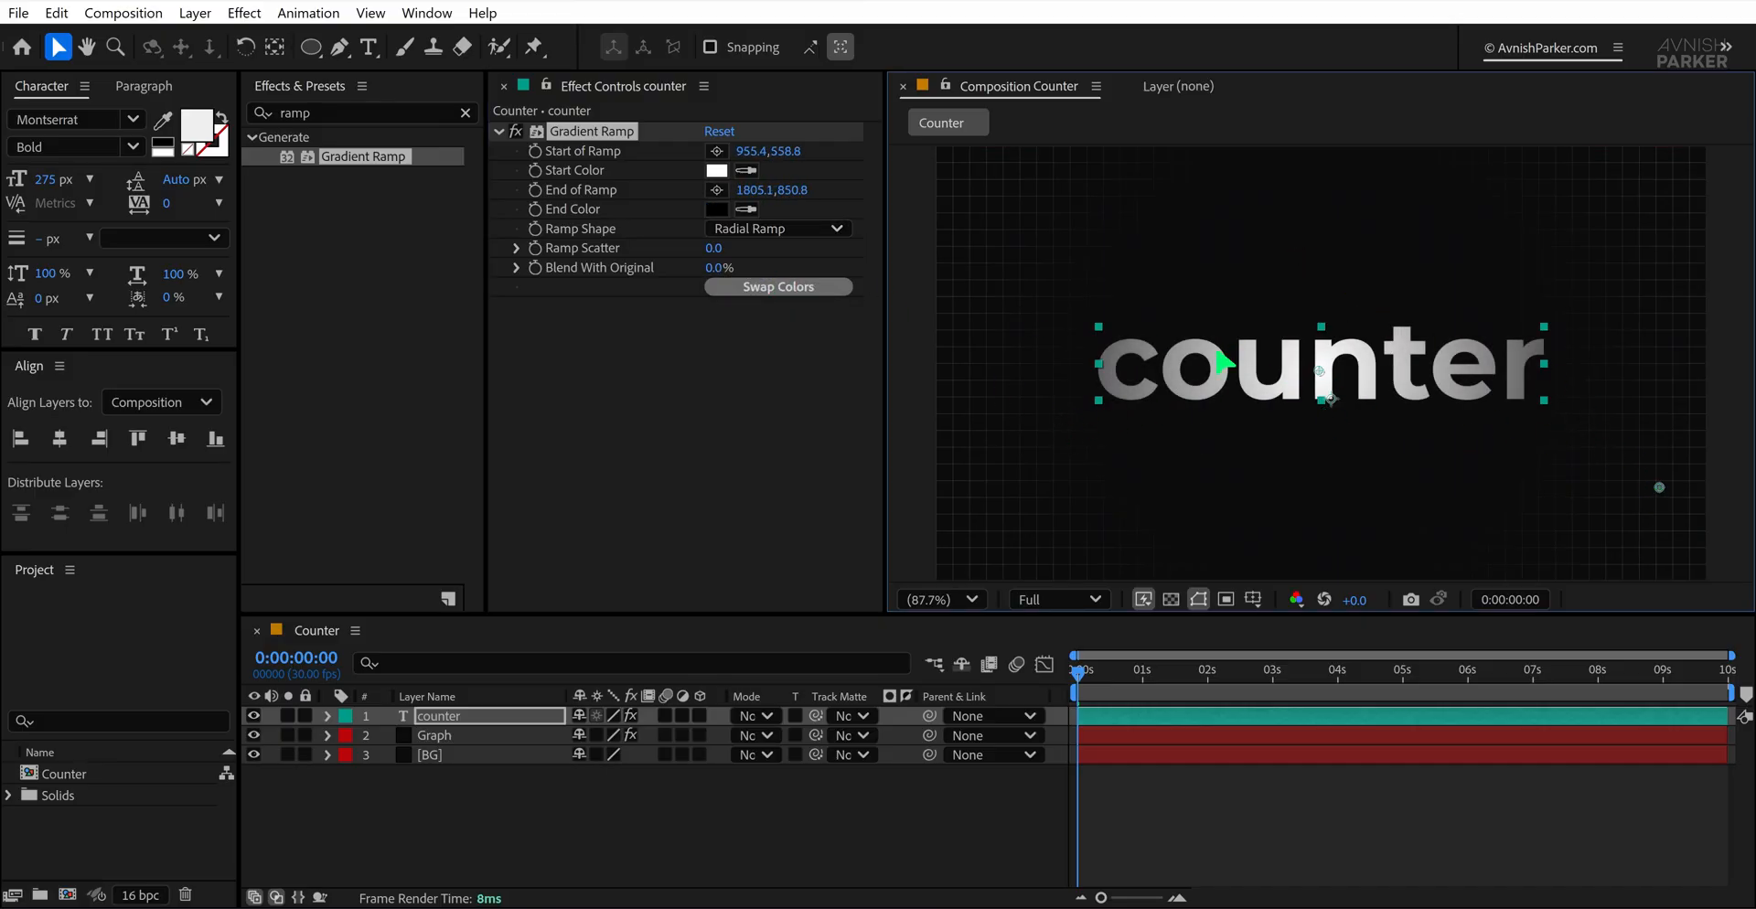
Add a null object to the composition and name it "Slider"
left_click(469, 794)
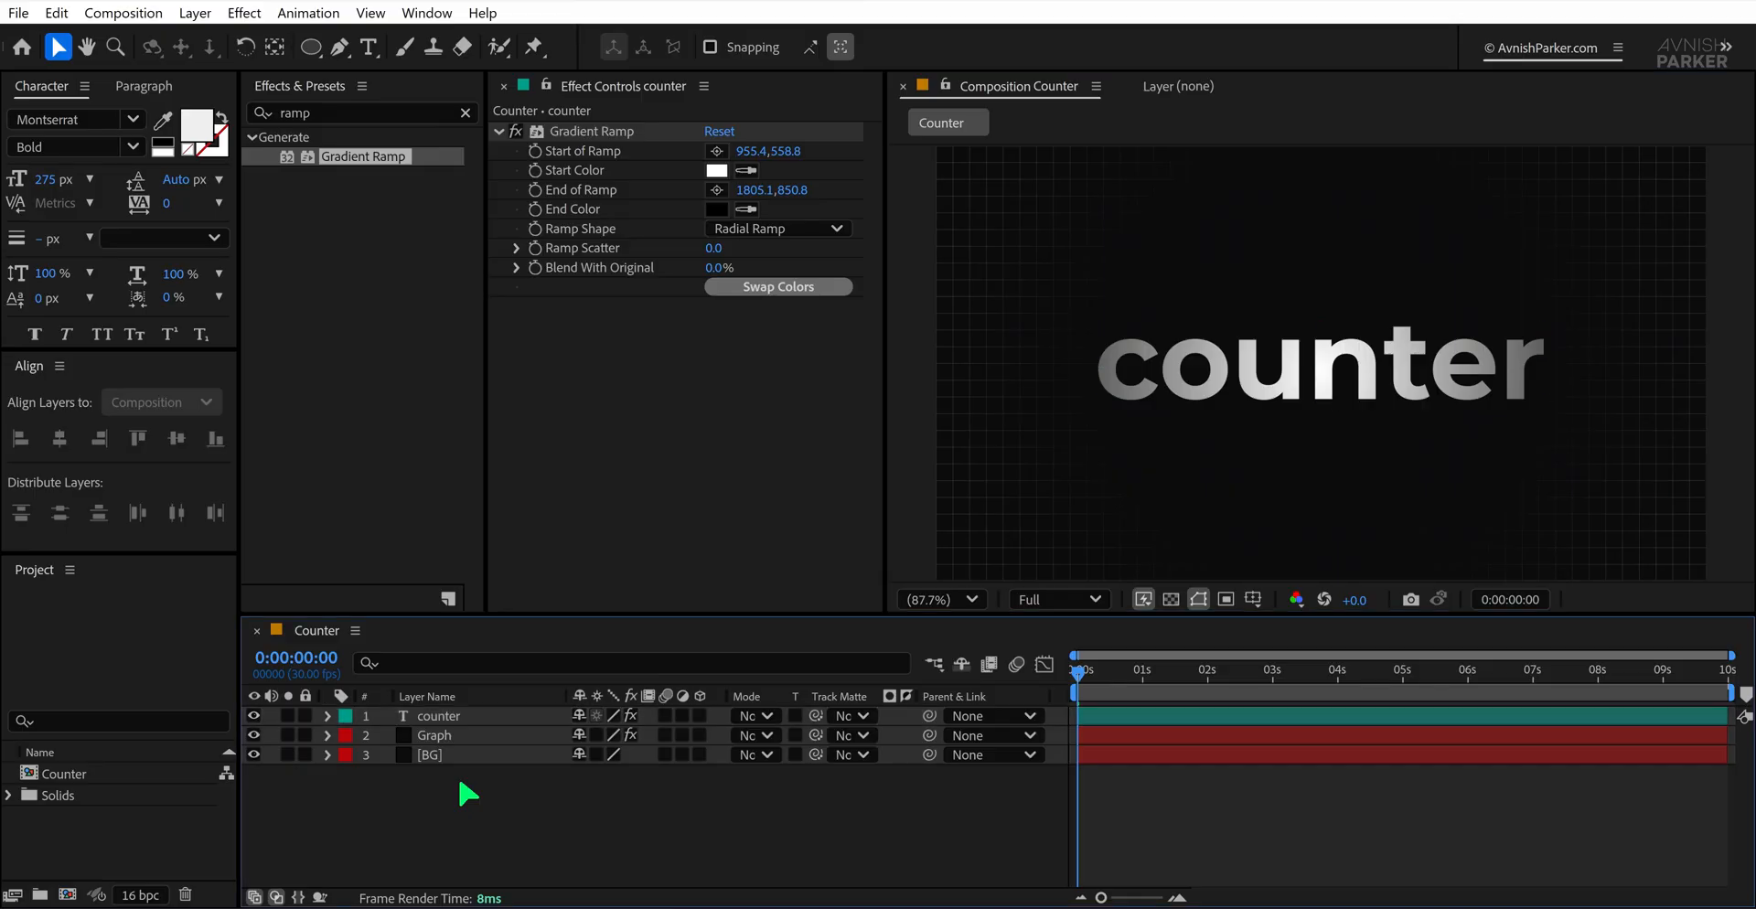
right_click(468, 794)
mouse_move(686, 510)
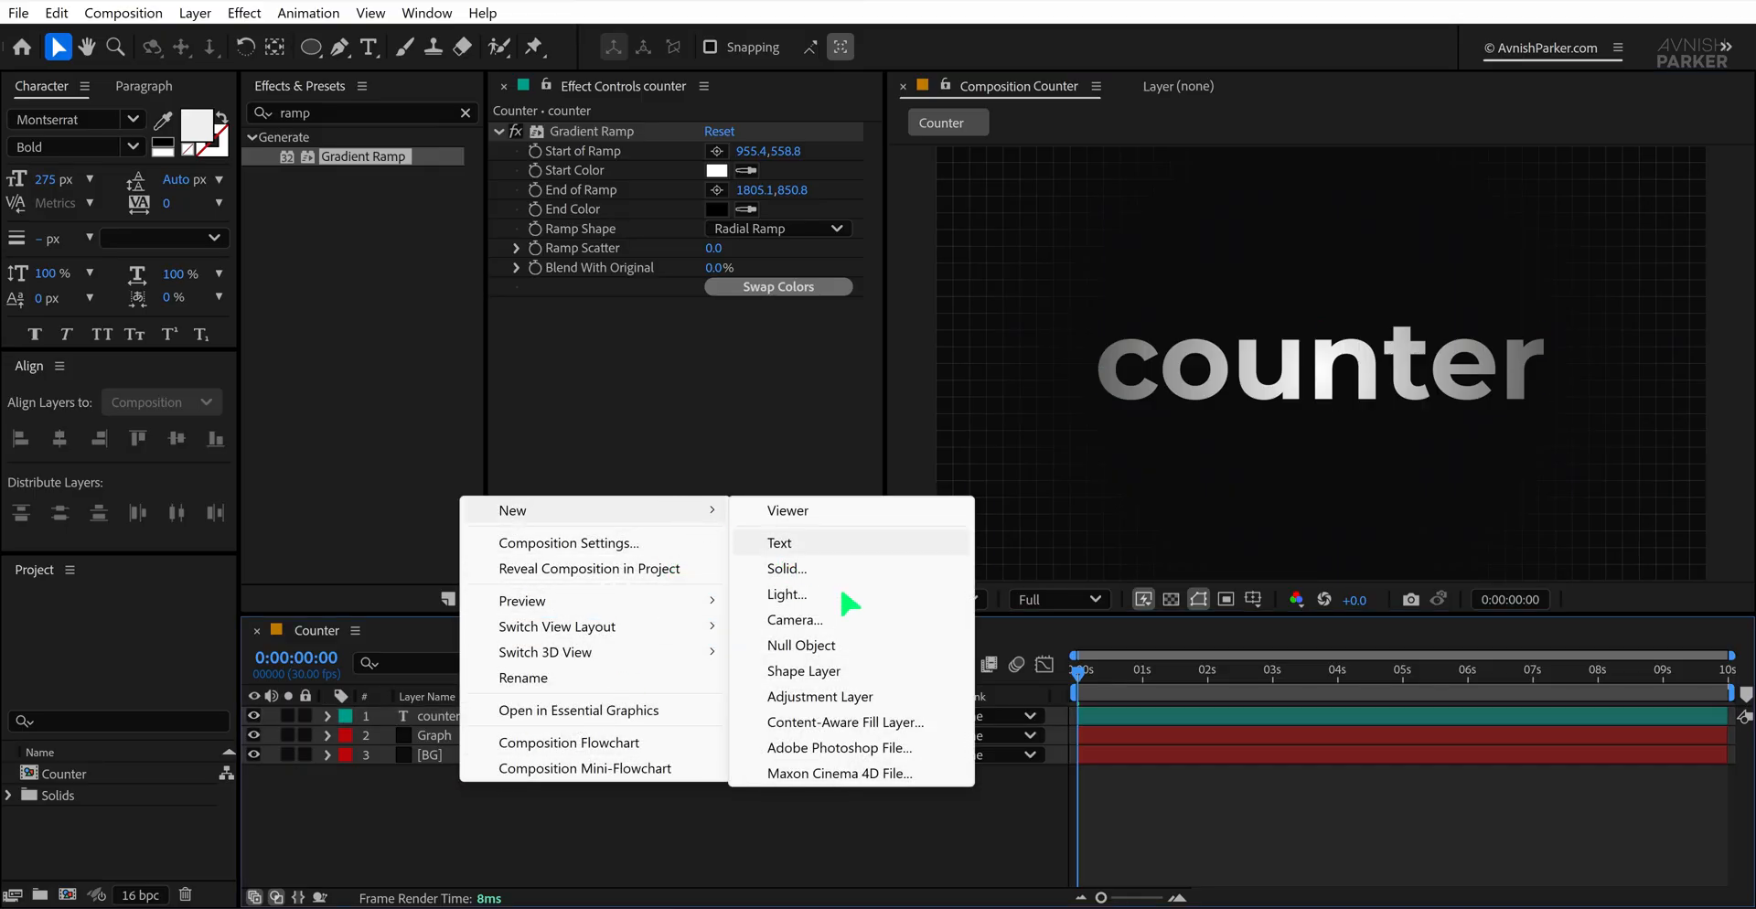
left_click(855, 644)
type("Slider")
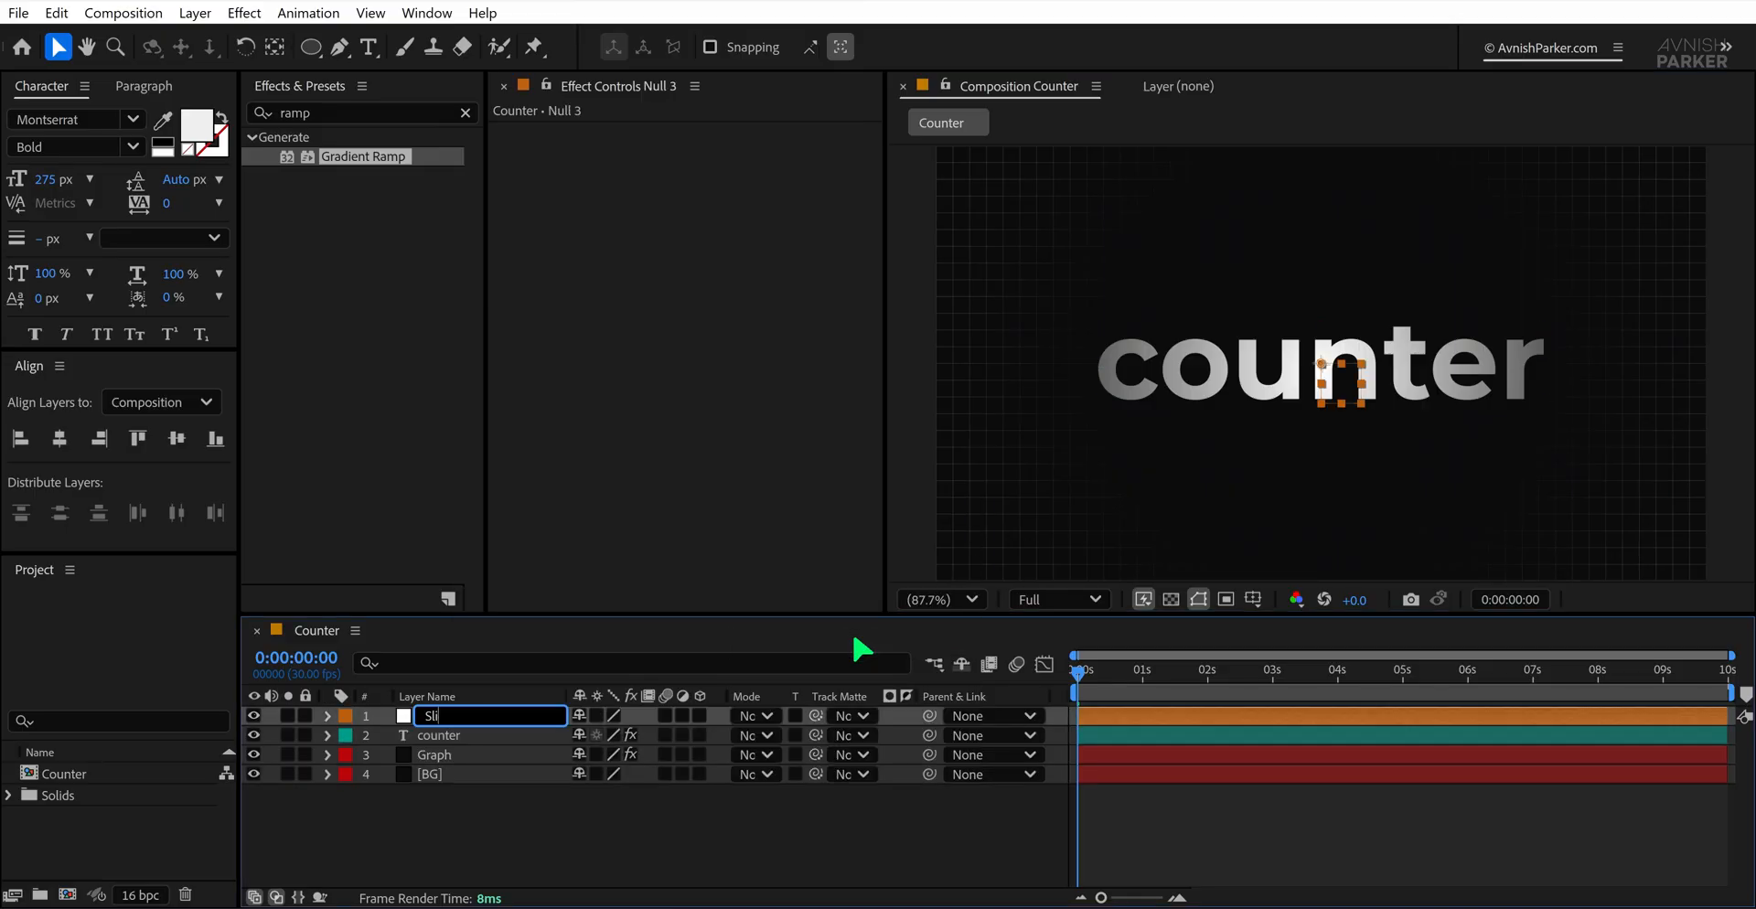
key("Return")
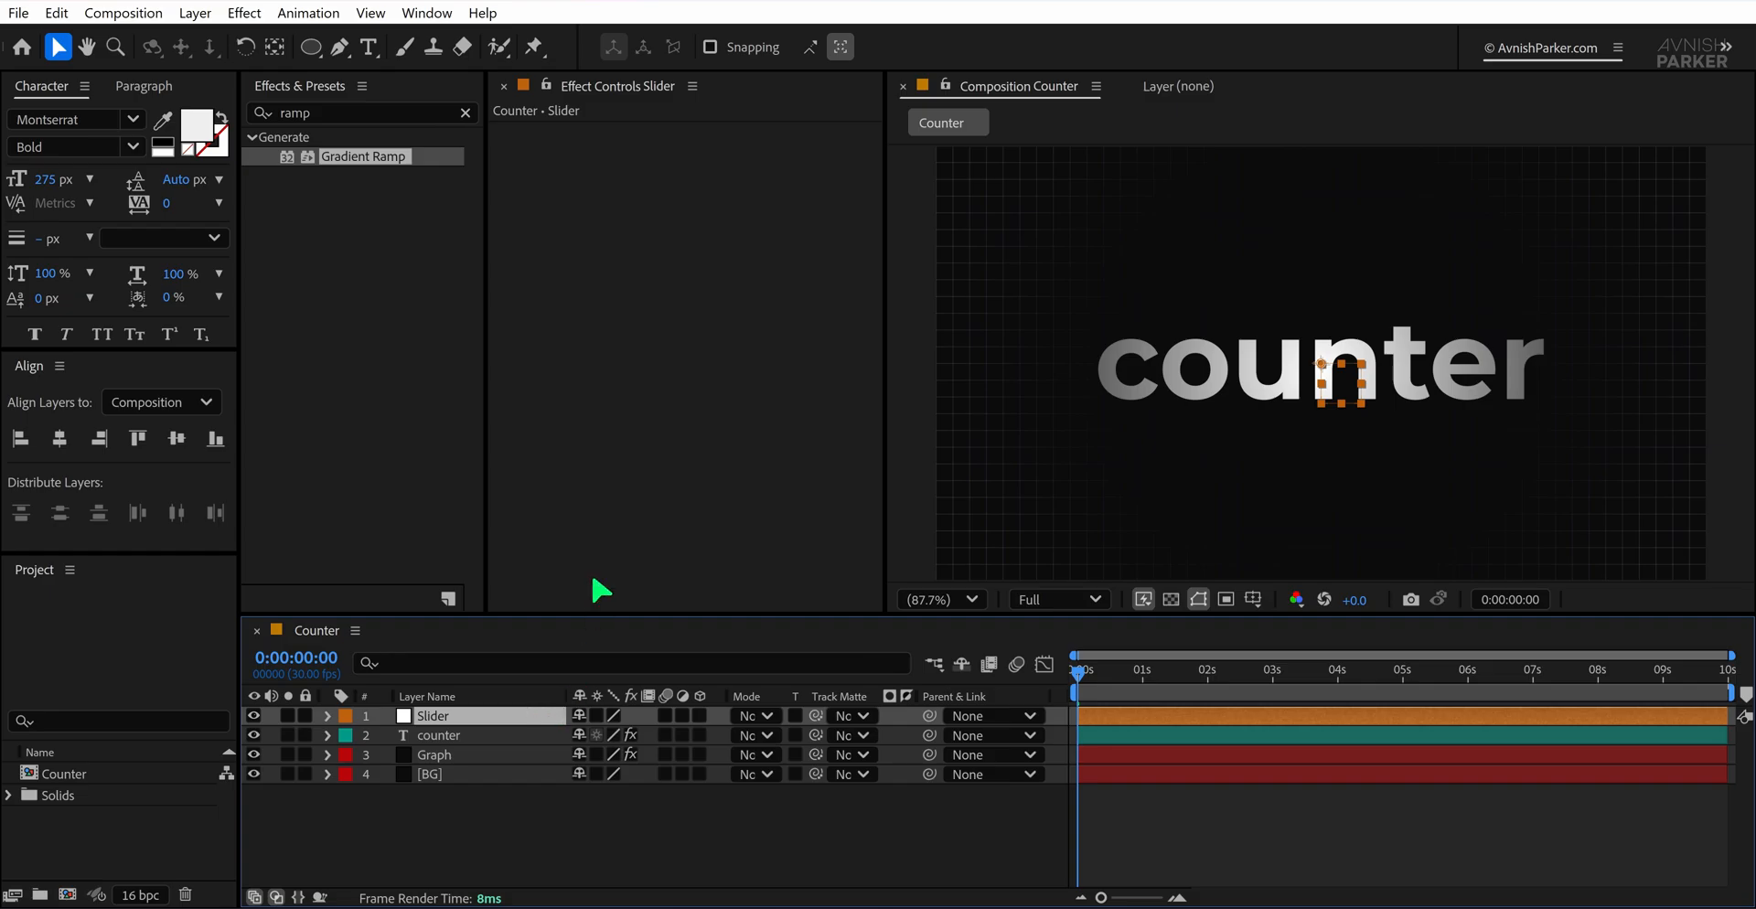
Find the Slider Control effect and apply it to the Slider null layer
double_click(384, 114)
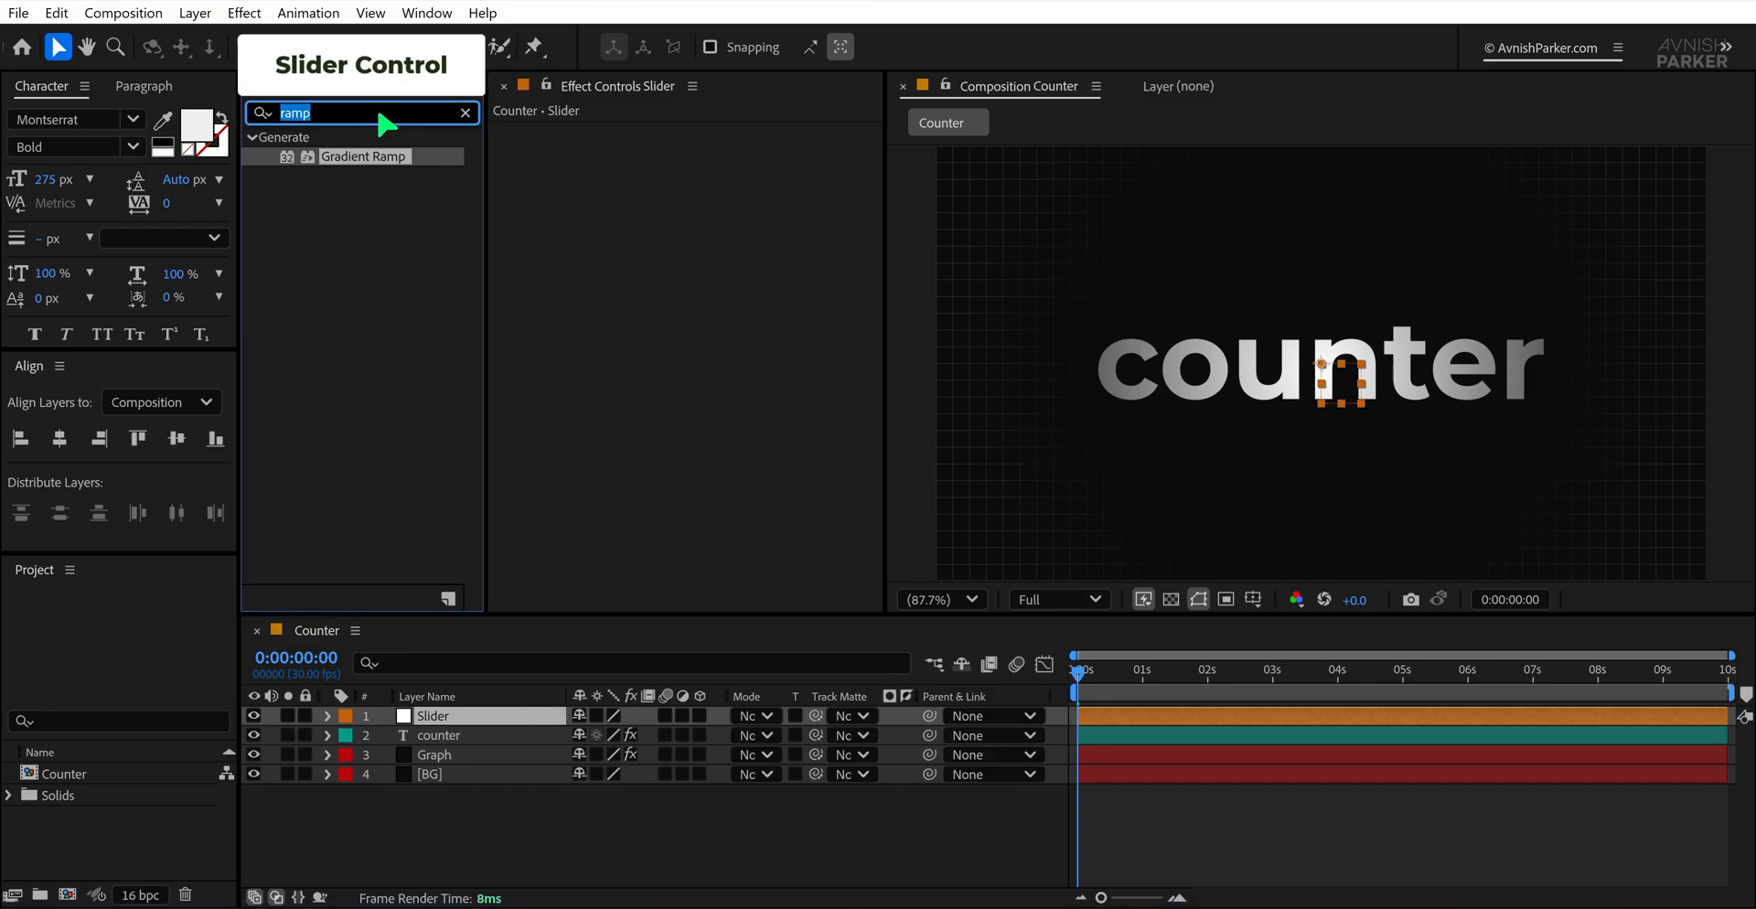
type("slider")
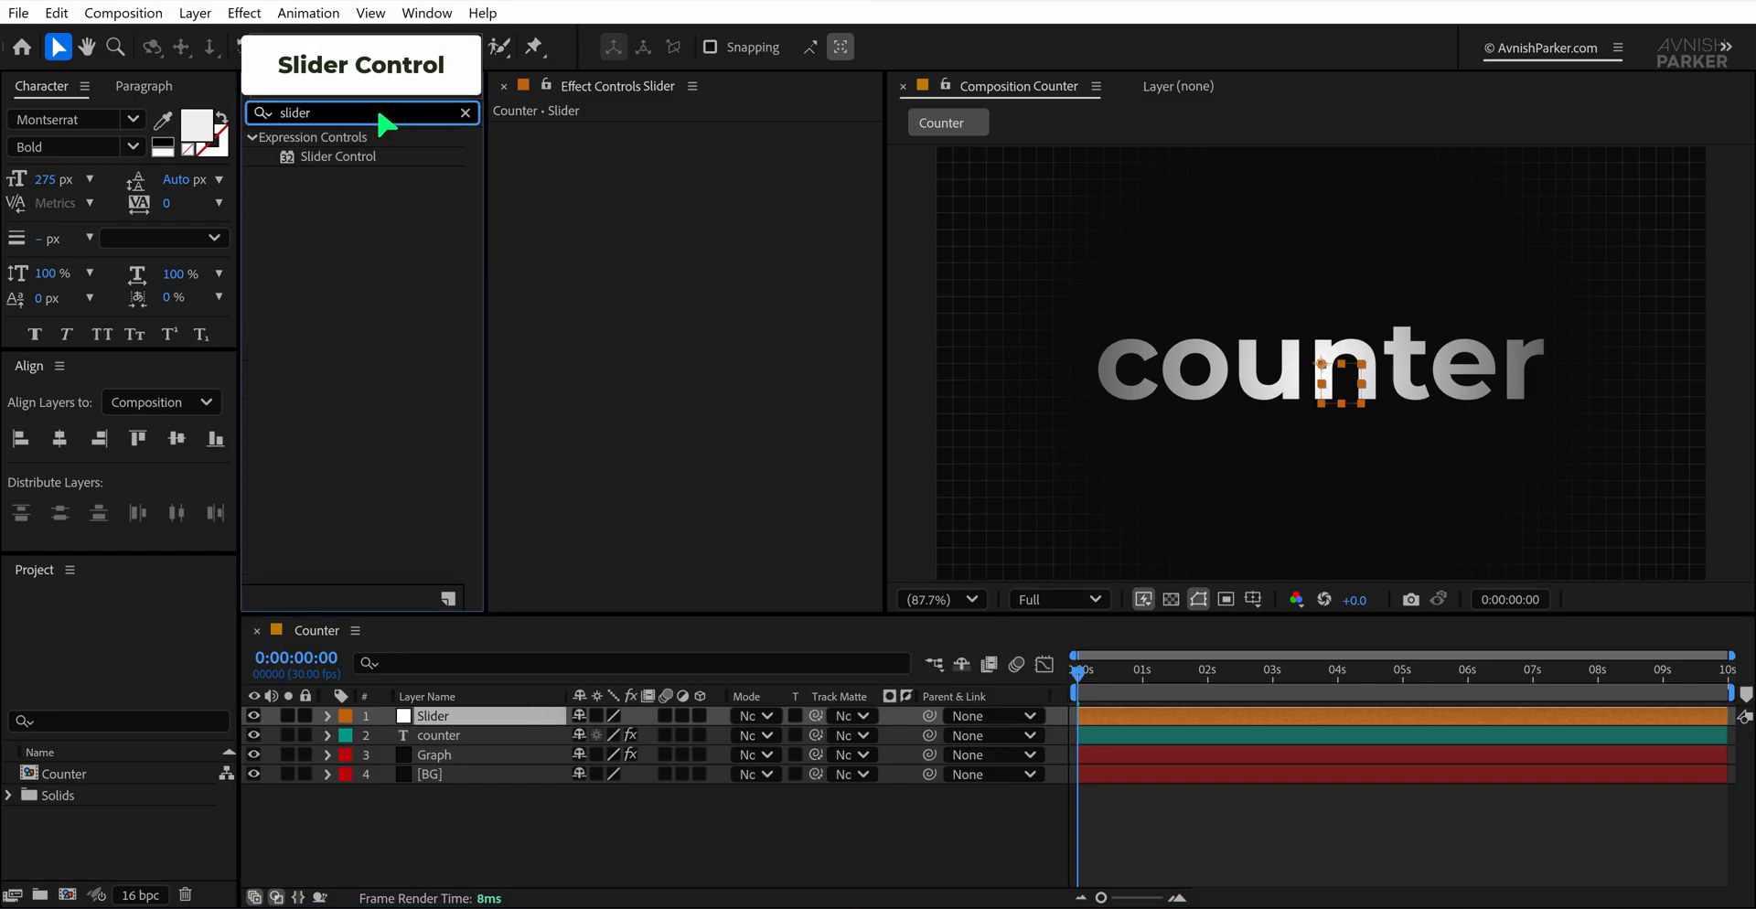
left_click_drag(381, 163, 678, 203)
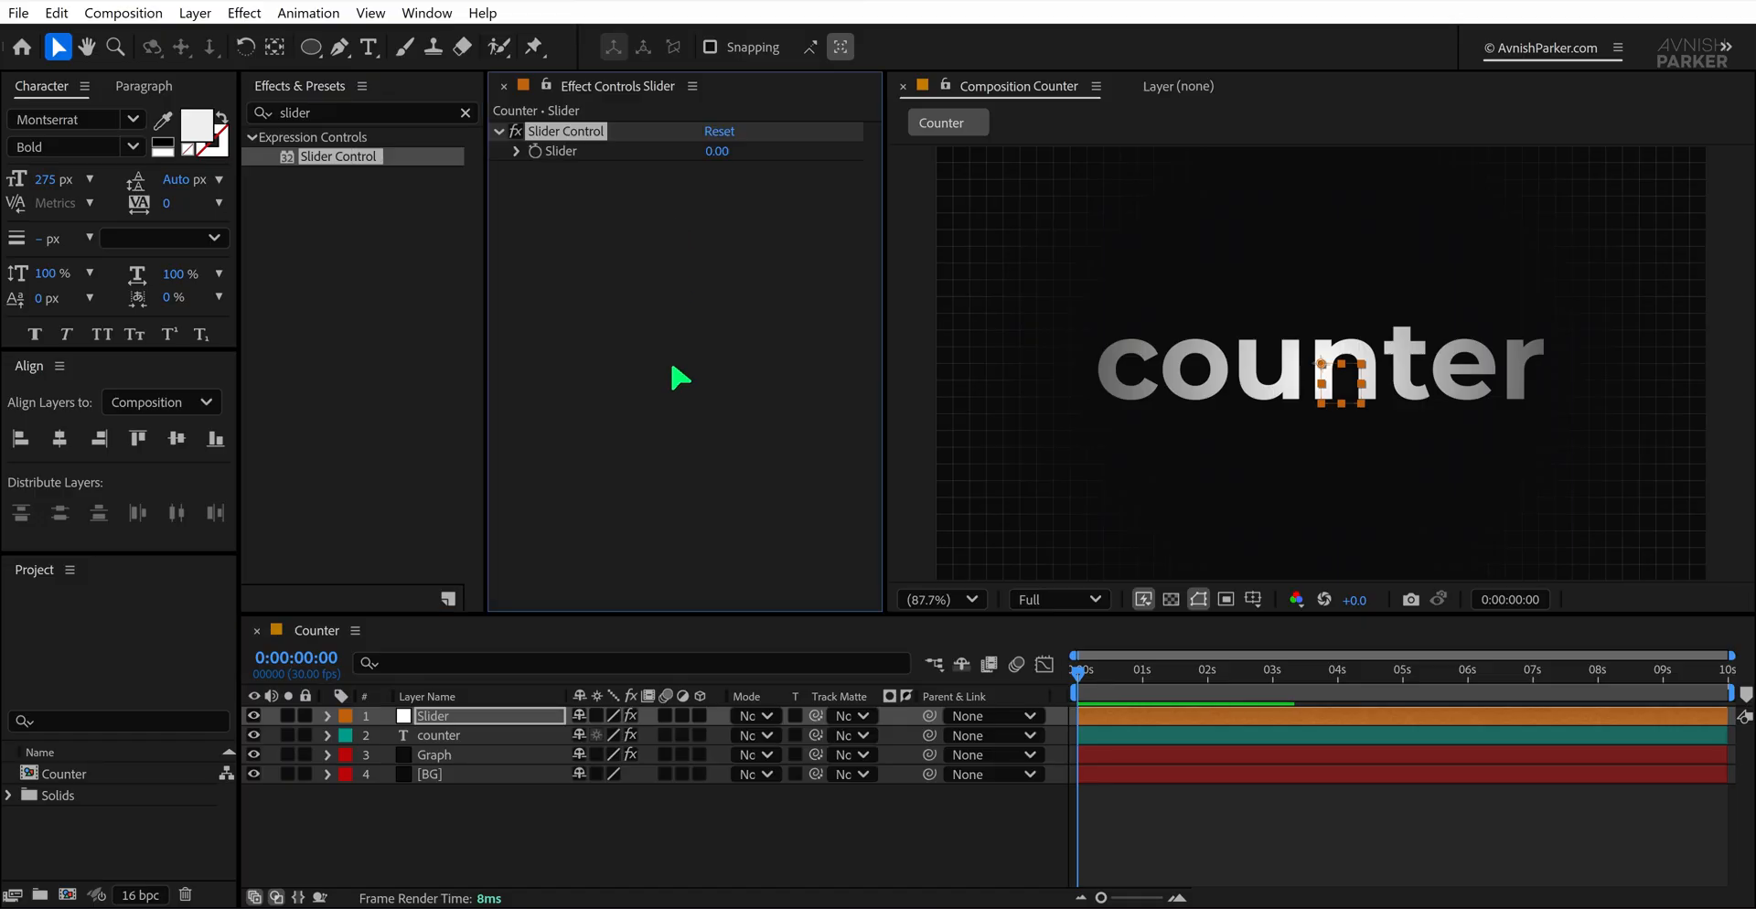
Reveal the counter layer's Source Text property and lock the effect controls to the Slider layer
left_click(448, 737)
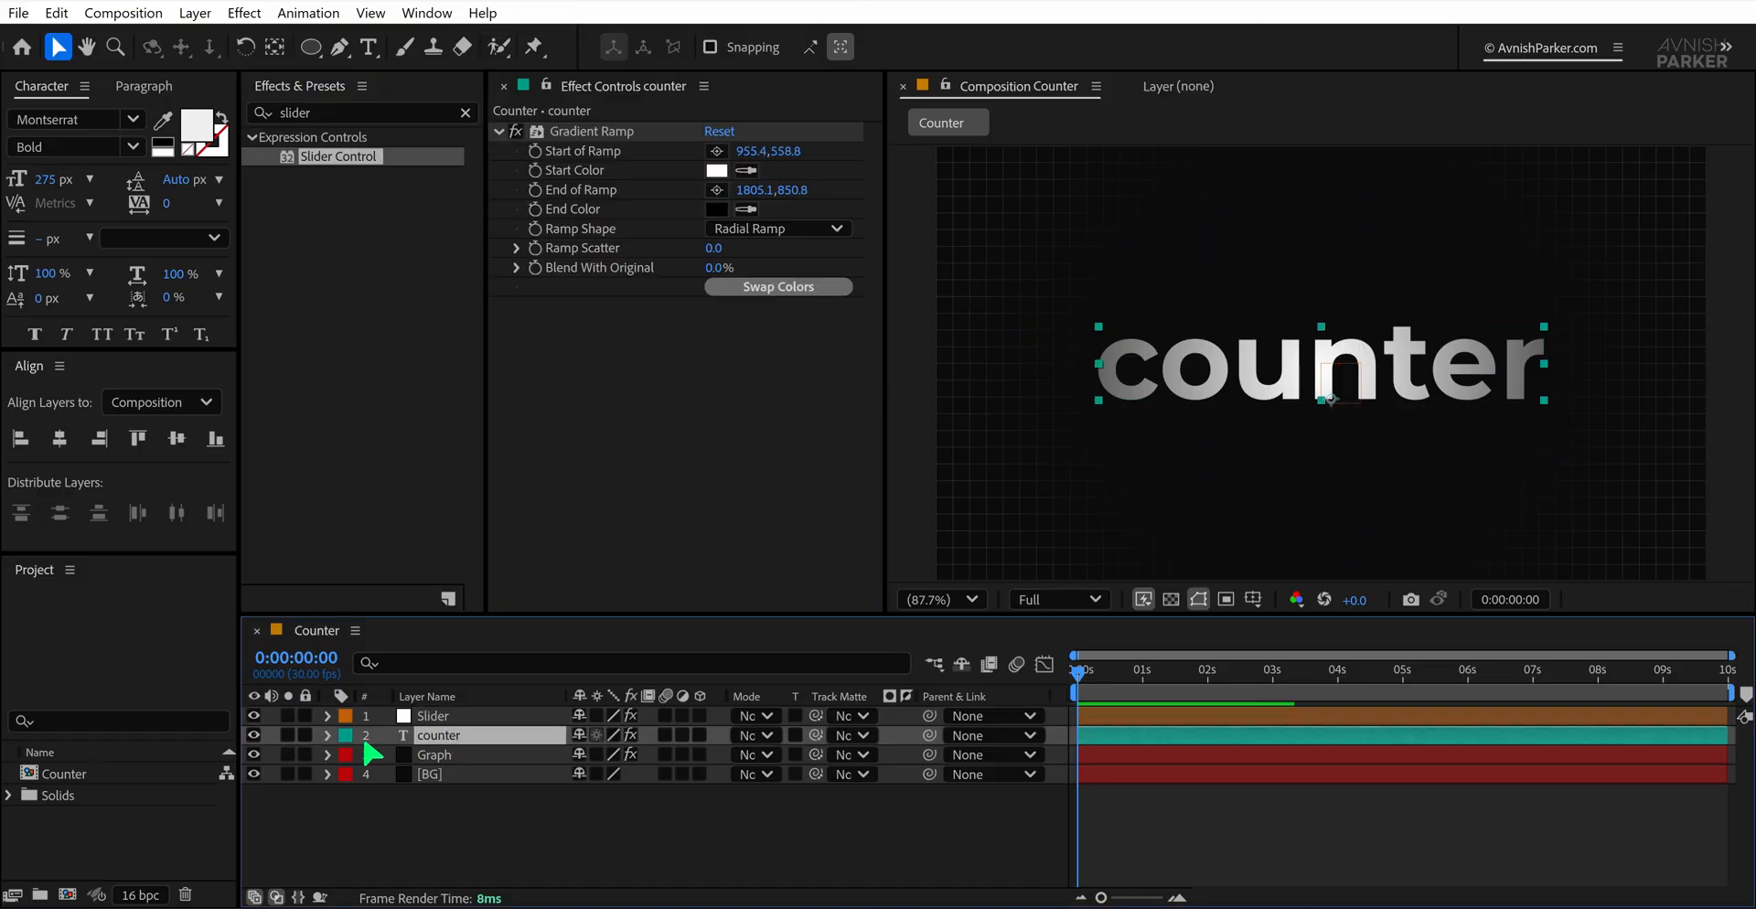
left_click(327, 736)
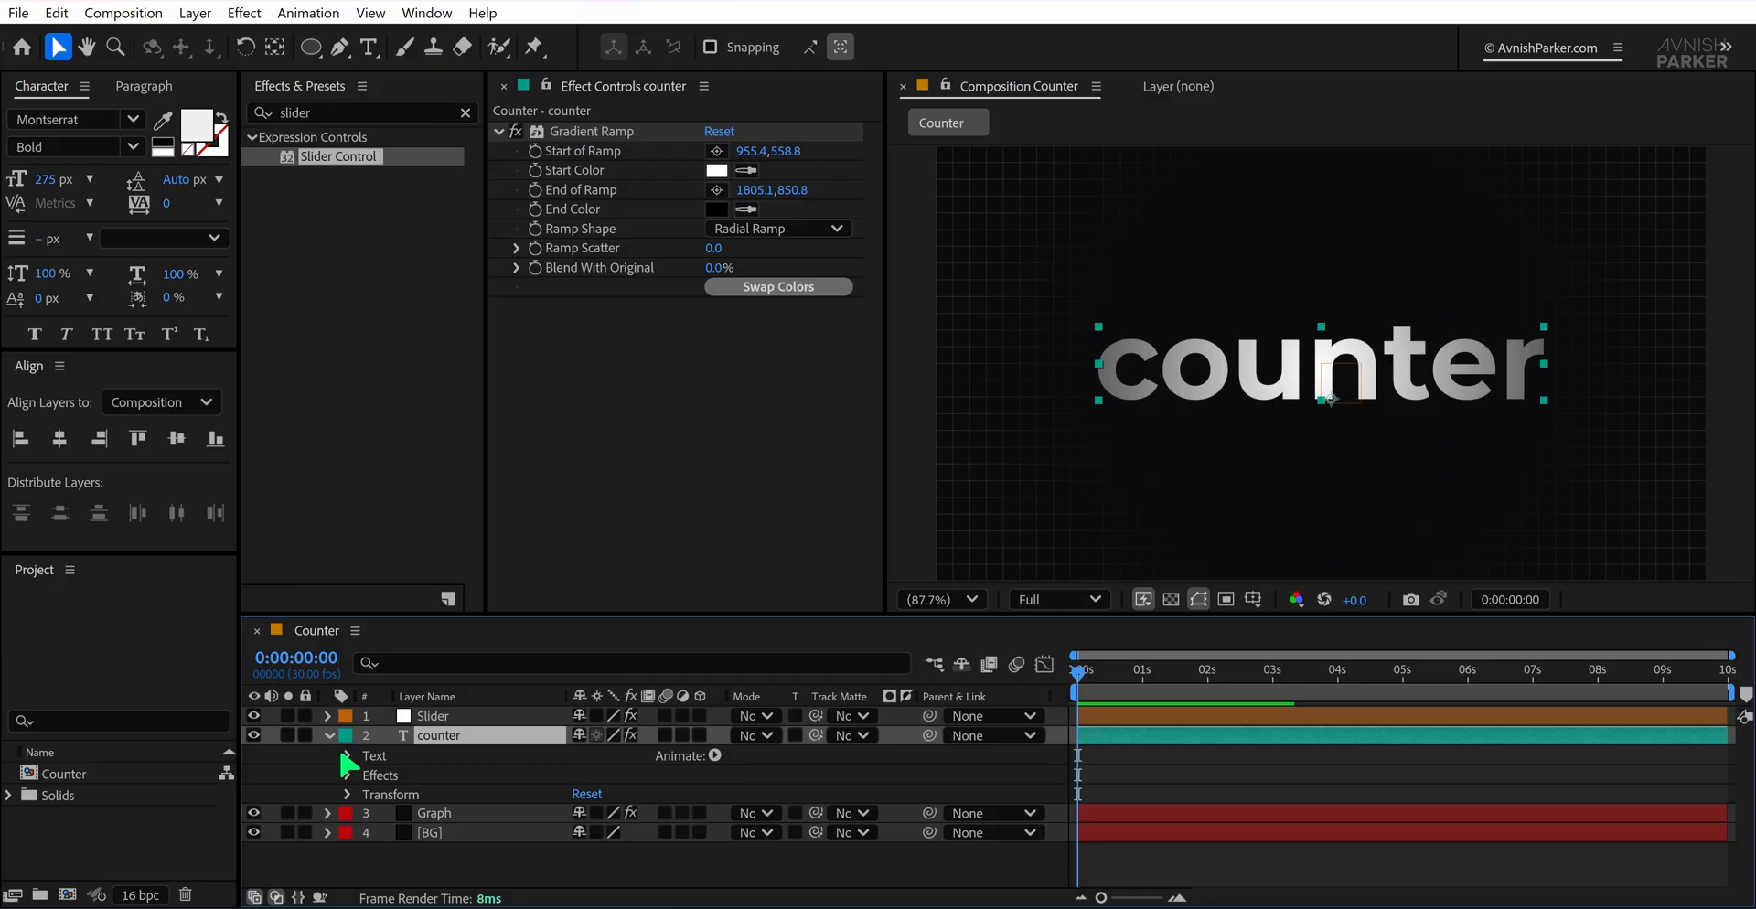
left_click(348, 755)
left_click(444, 777)
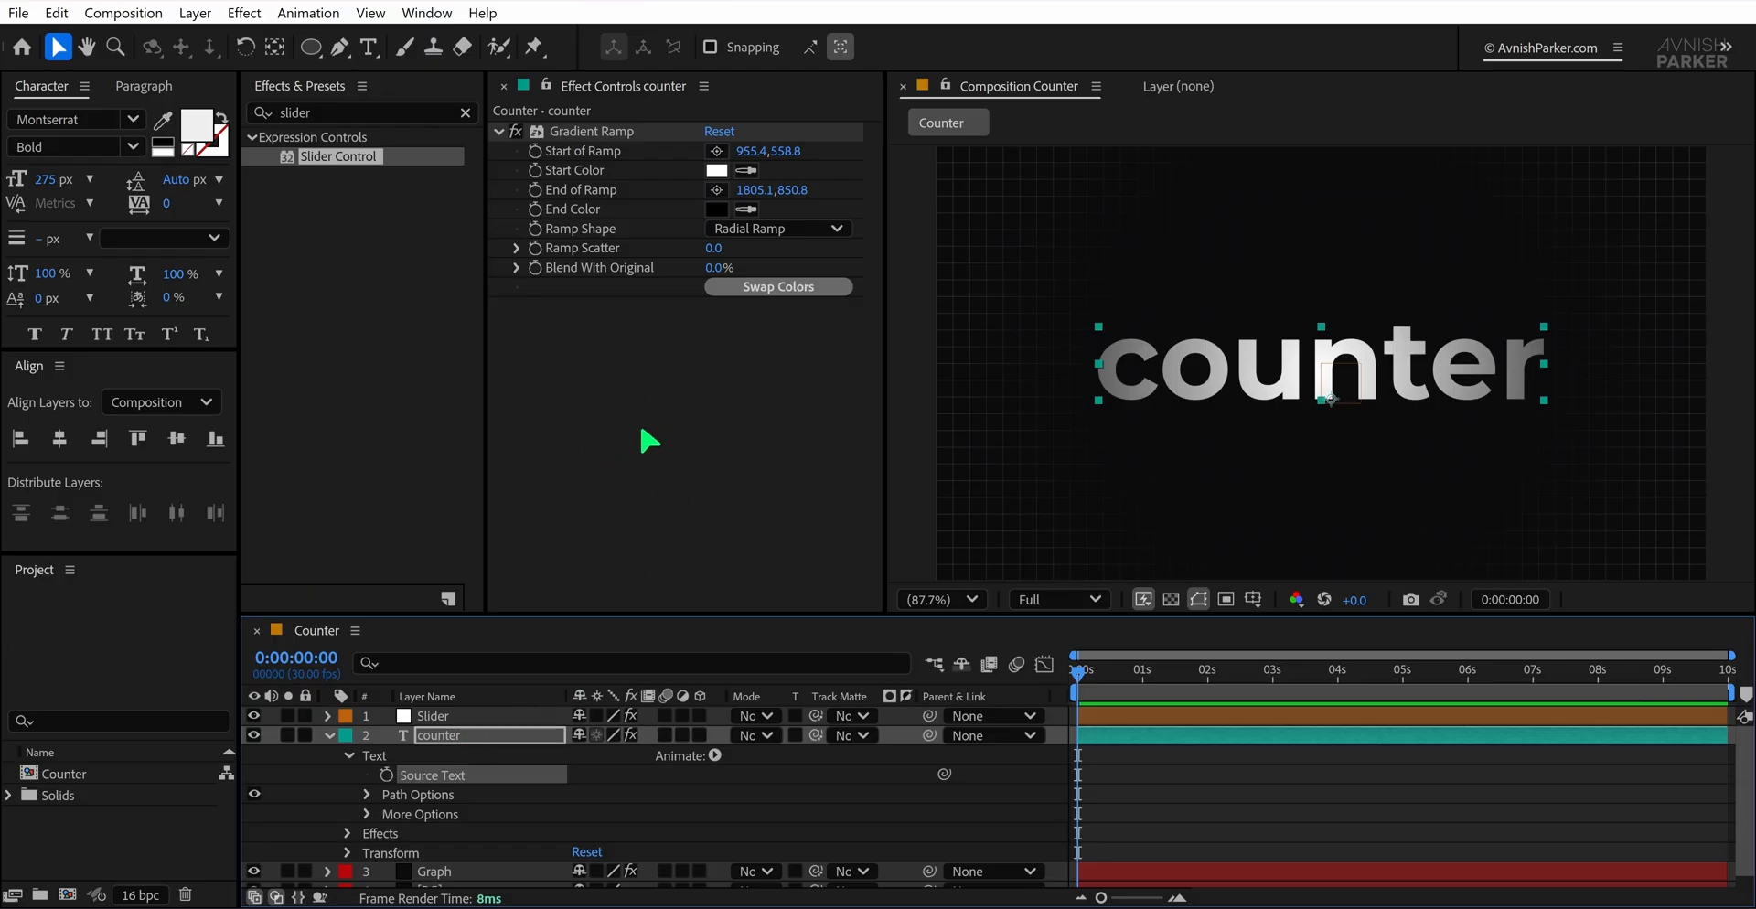
left_click(469, 718)
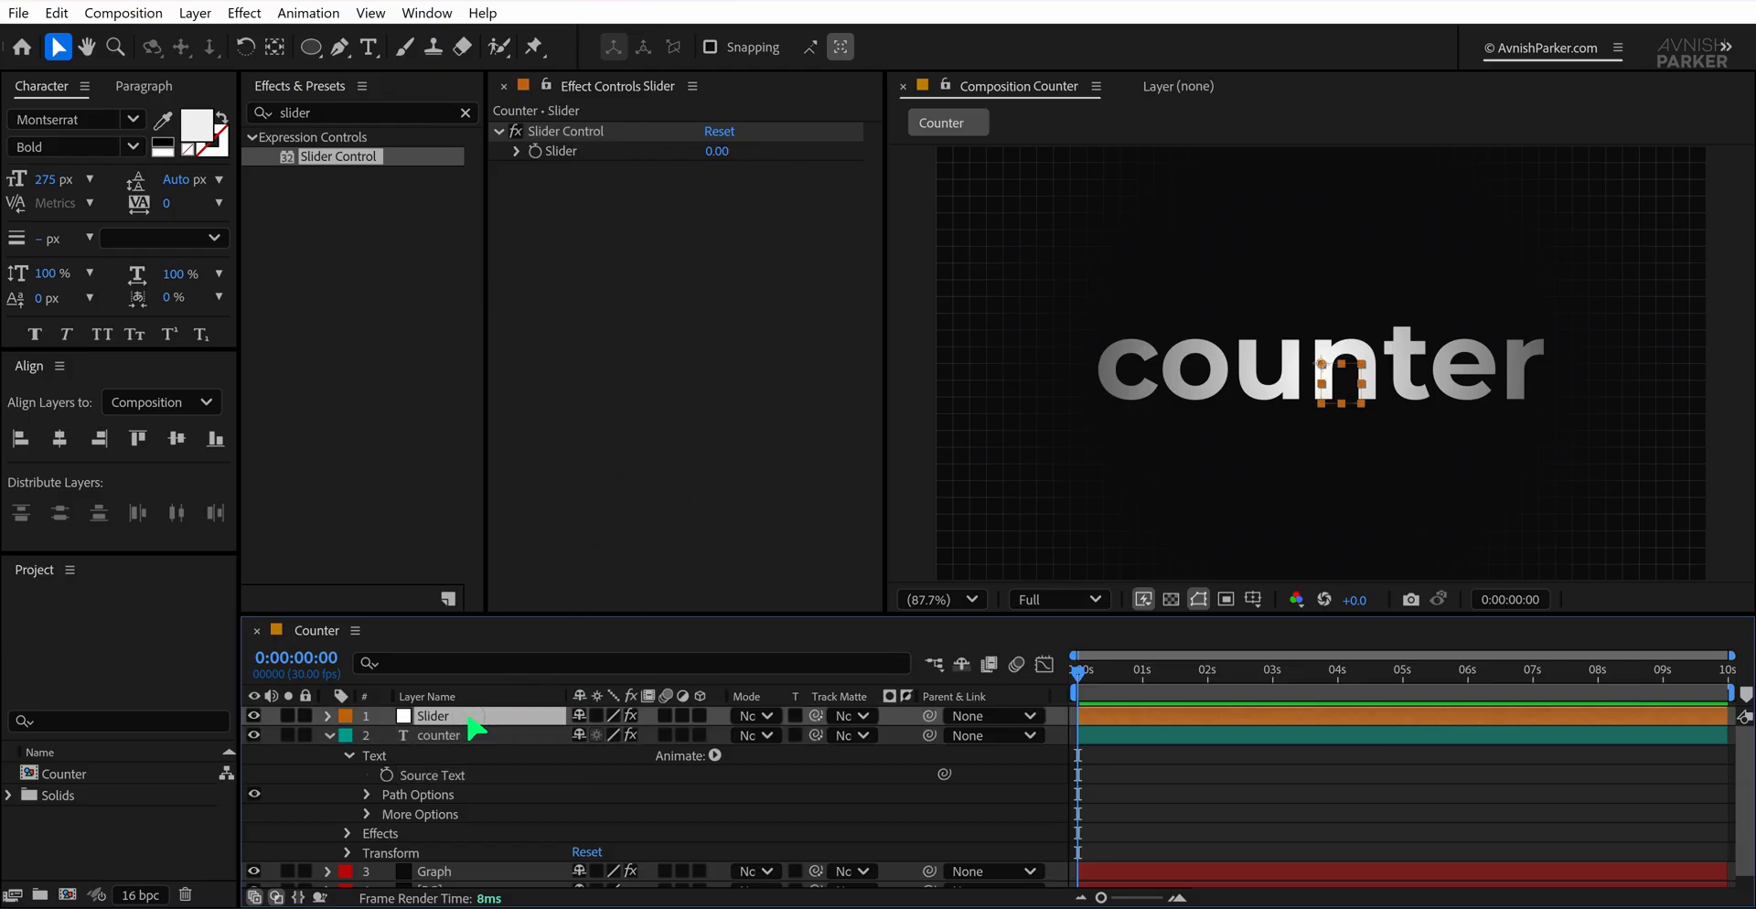
left_click(545, 84)
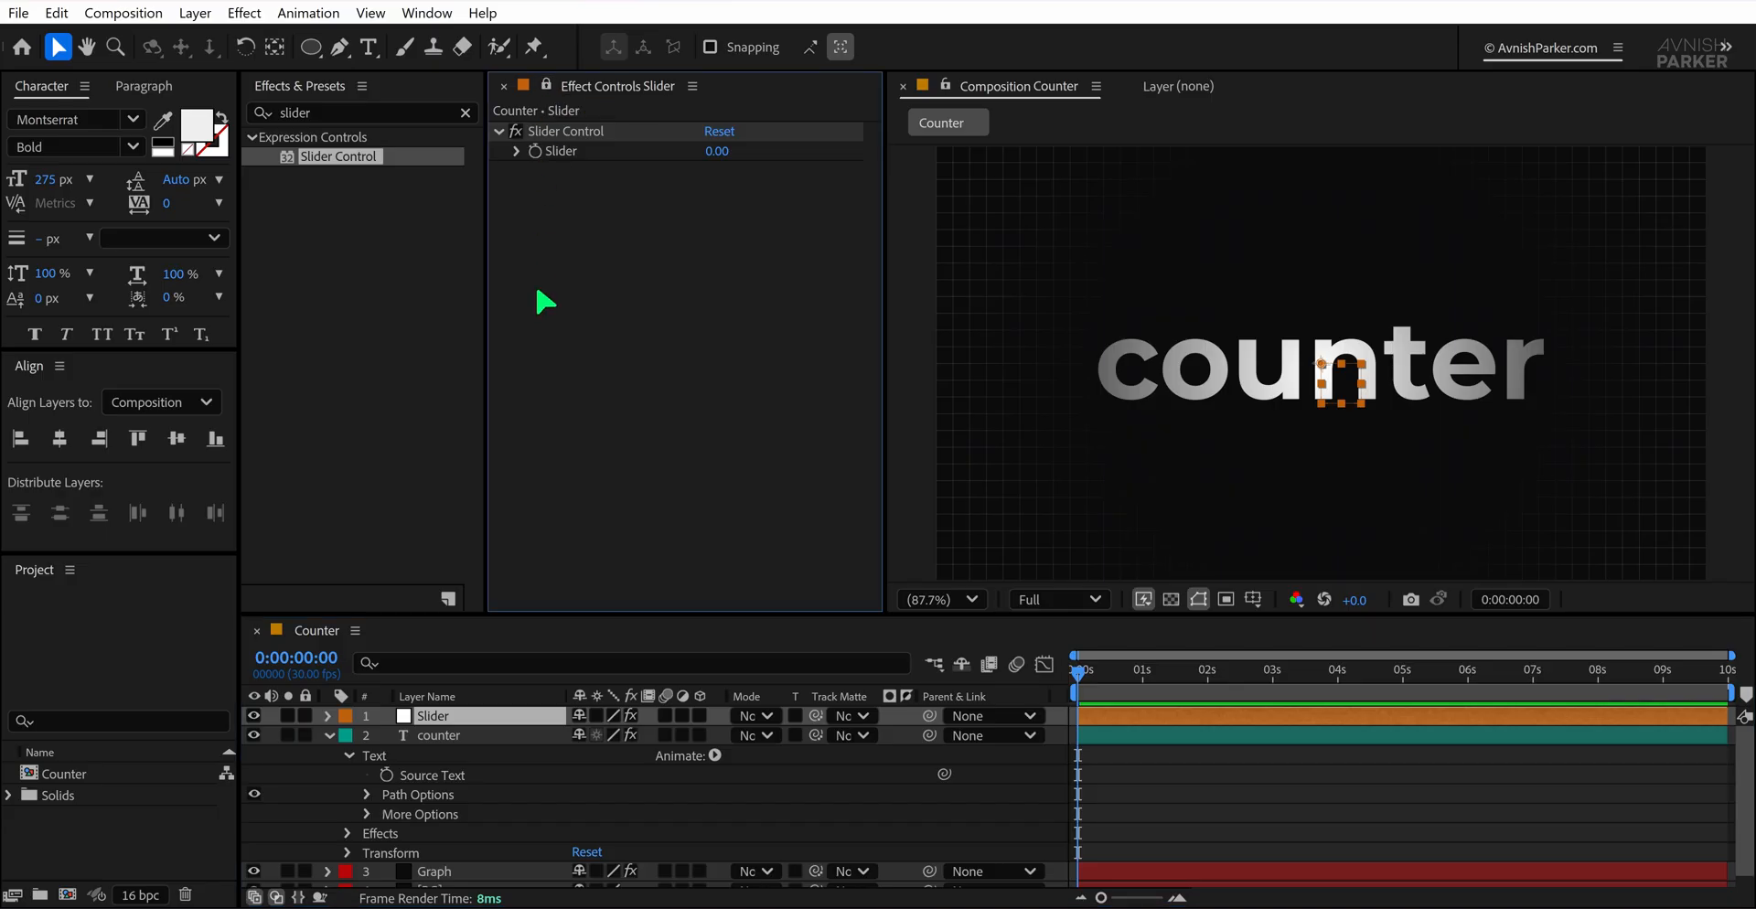
Add an expression to the counter layer's Source Text that links it to the Slider value of the Slider layer's Slider Control
left_click(487, 737)
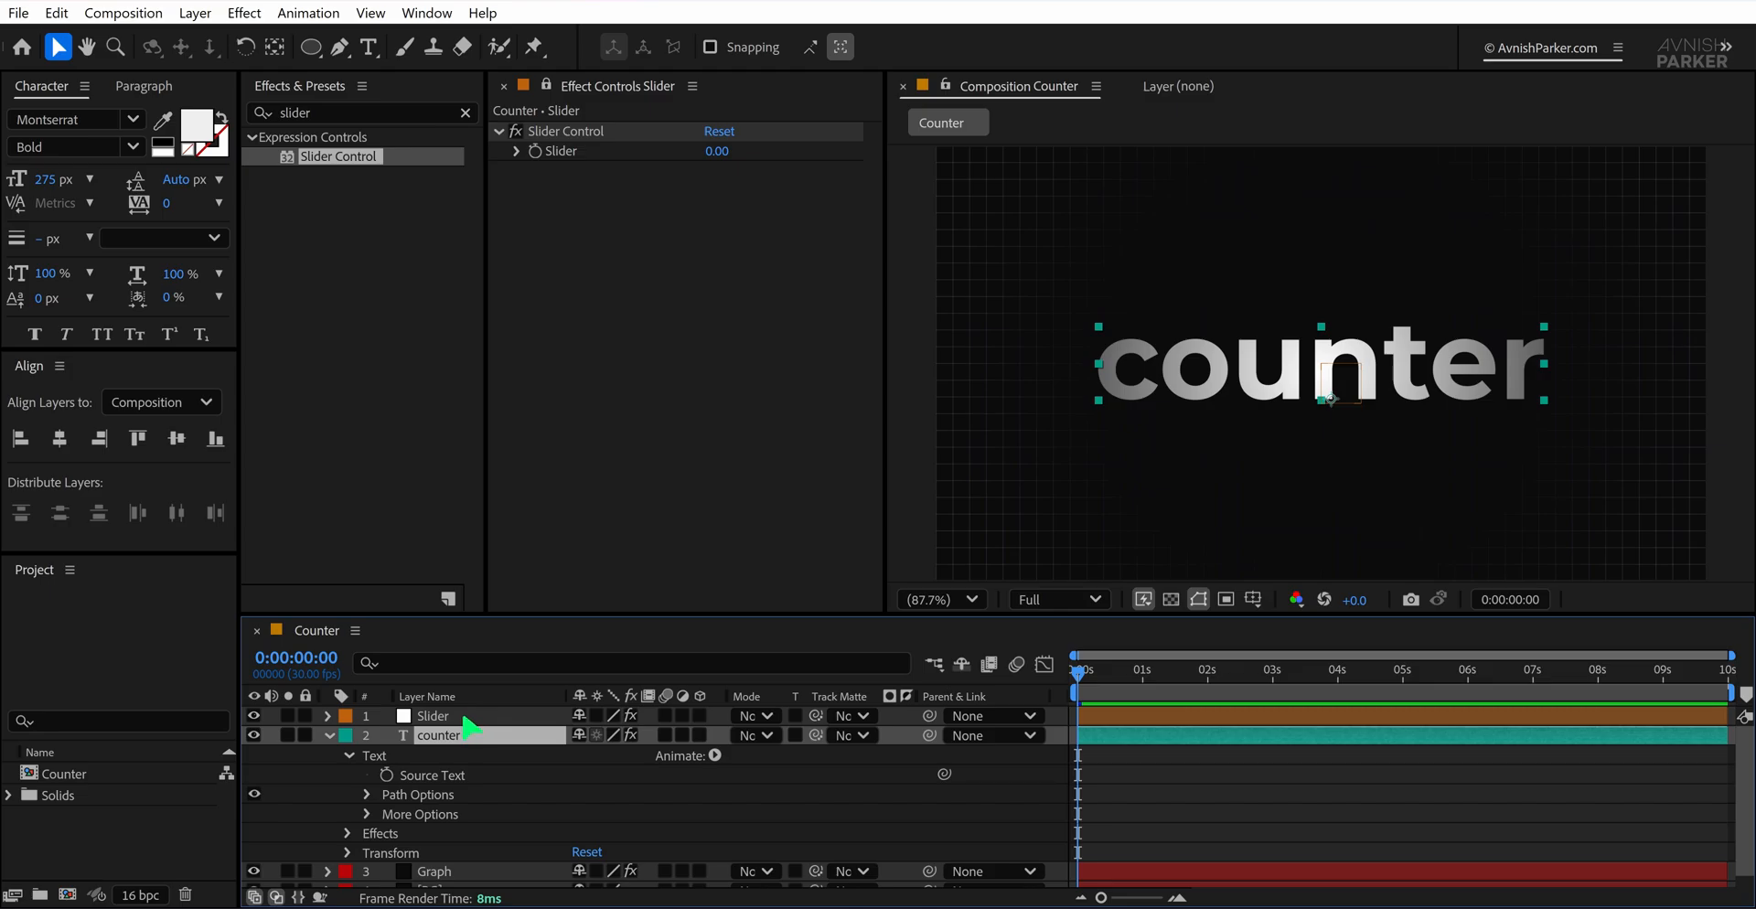
left_click(428, 777)
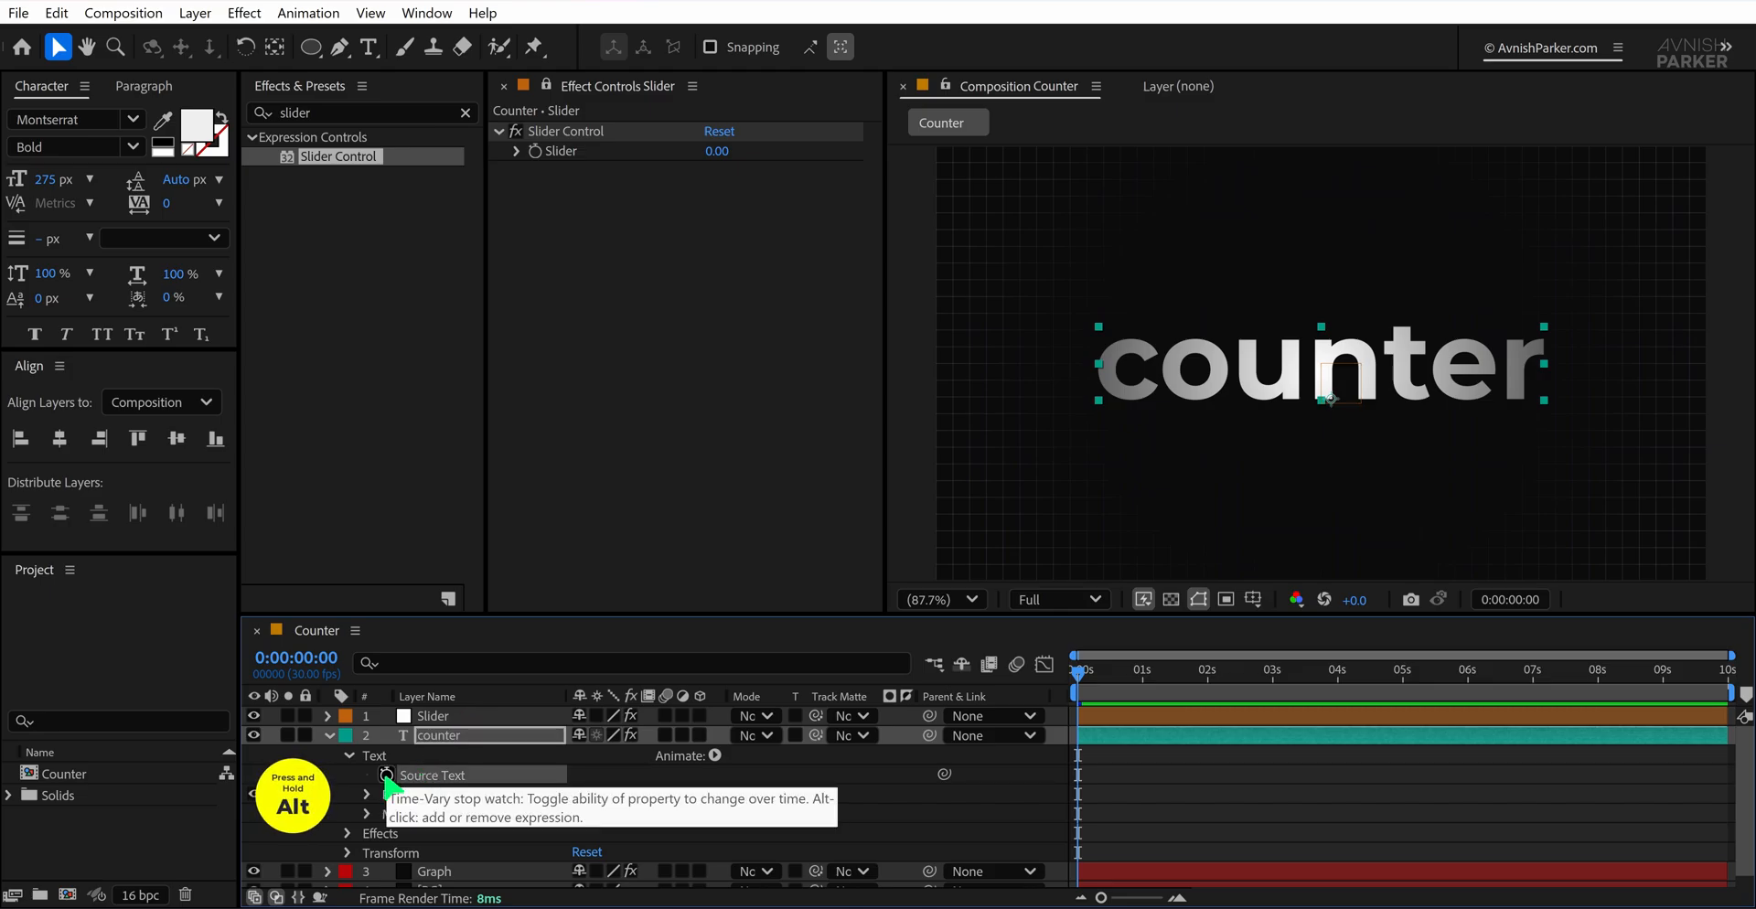
left_click(387, 775, "alt")
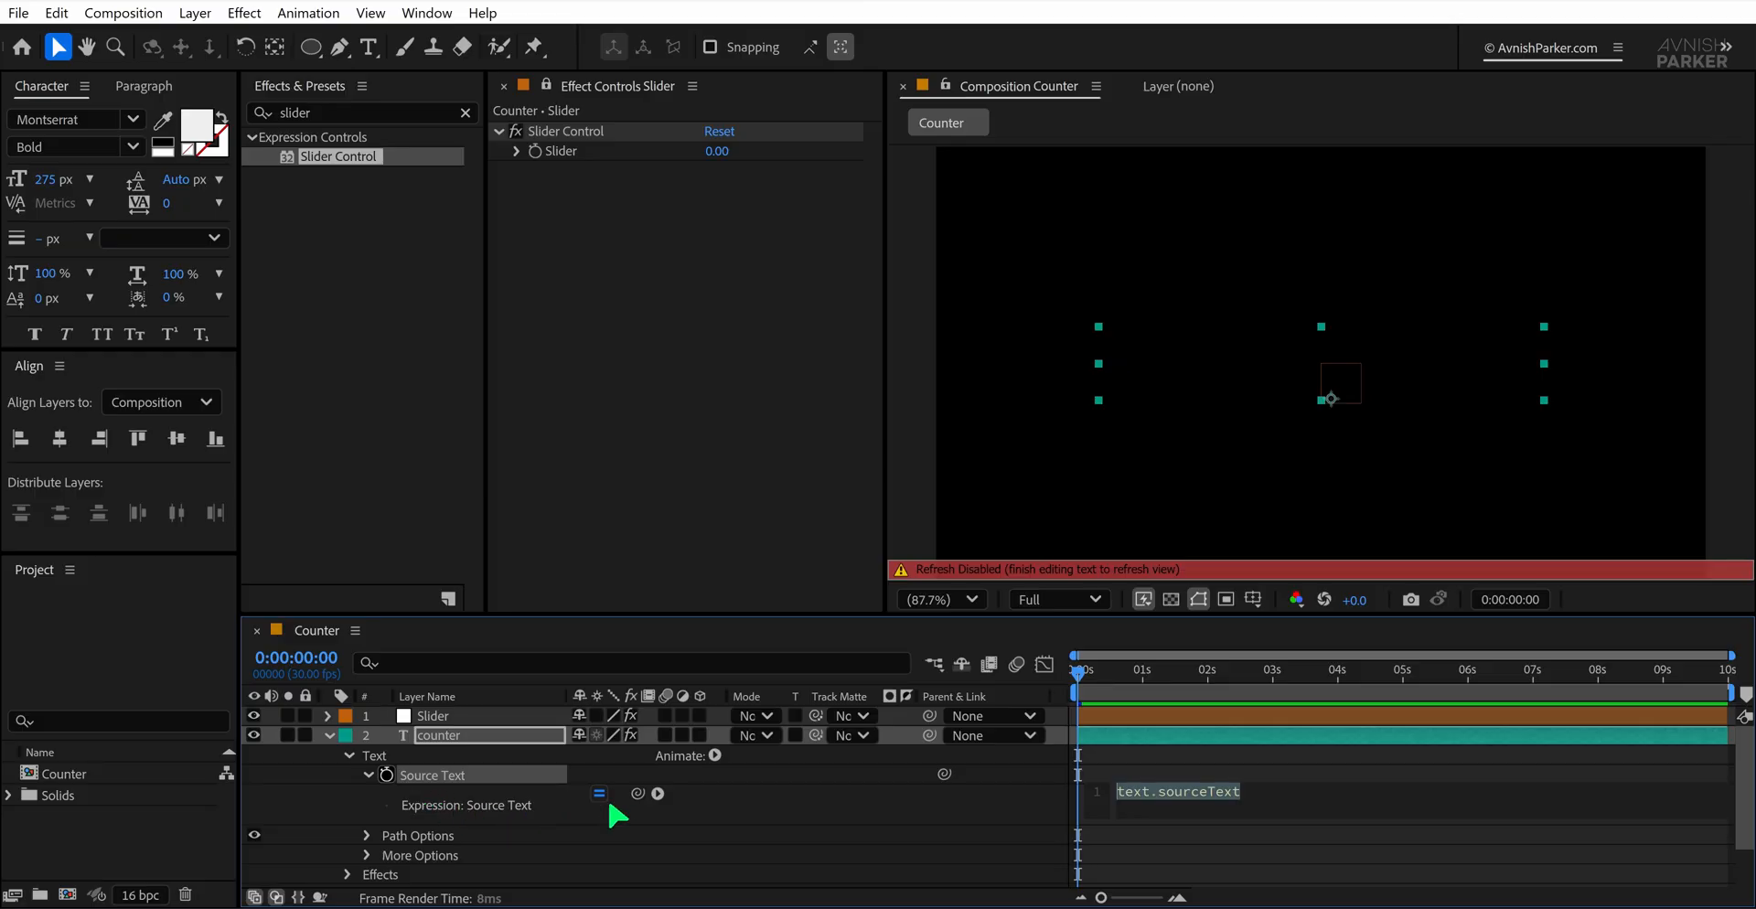
left_click_drag(637, 793, 562, 152)
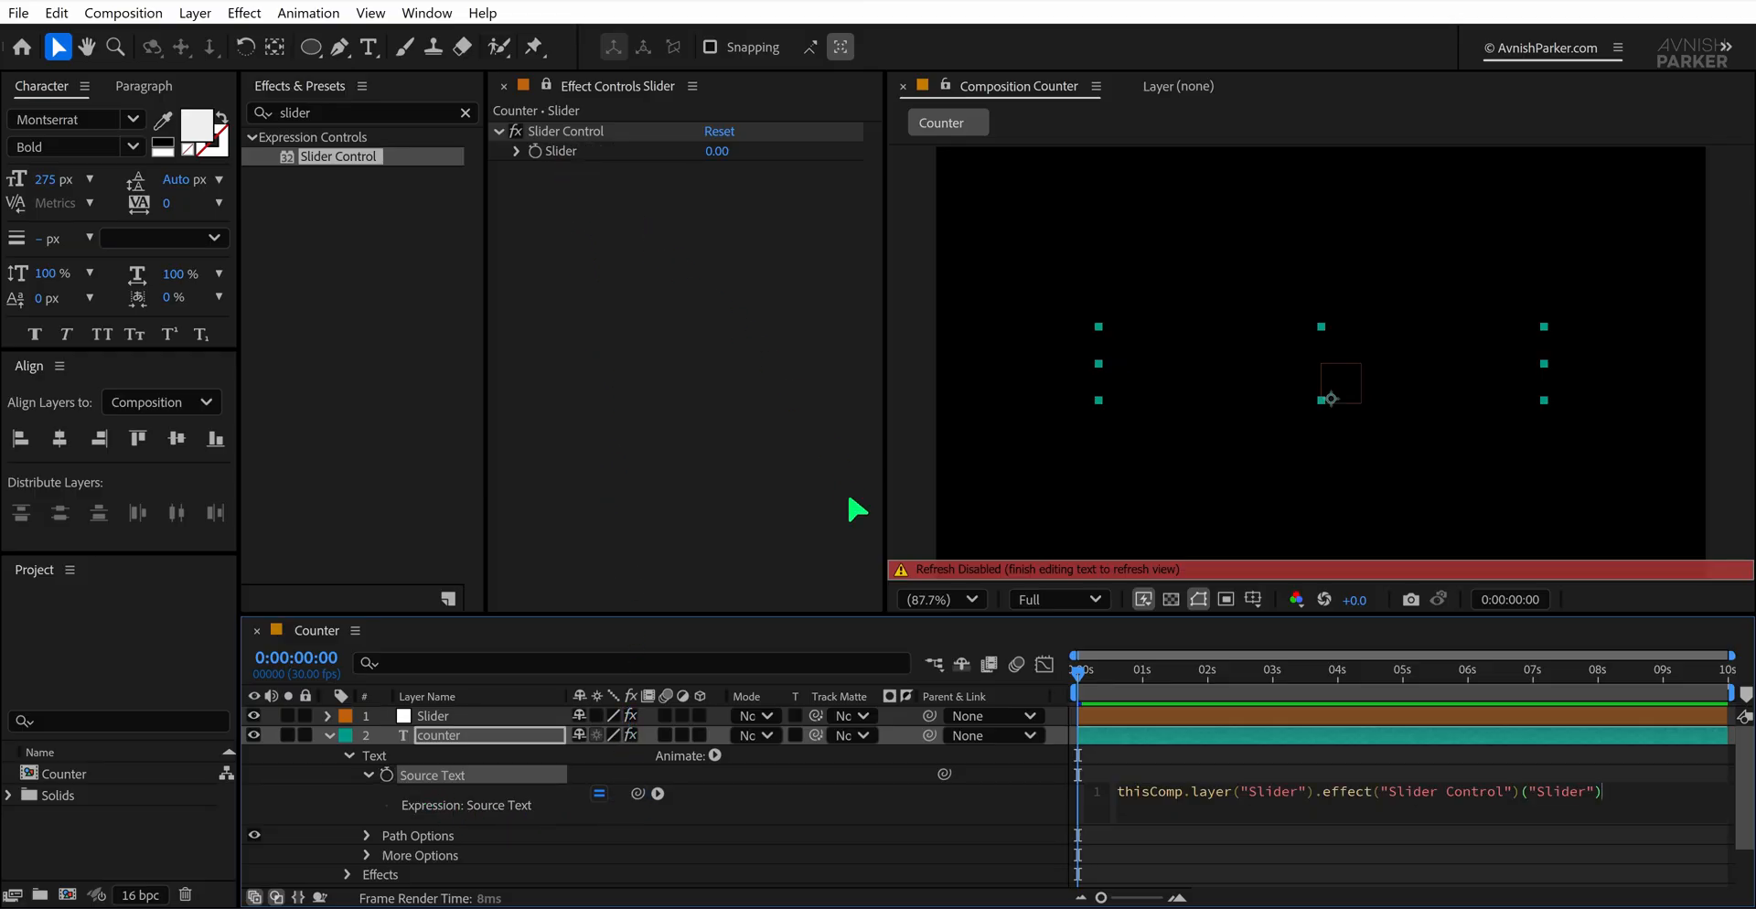
left_click(851, 811)
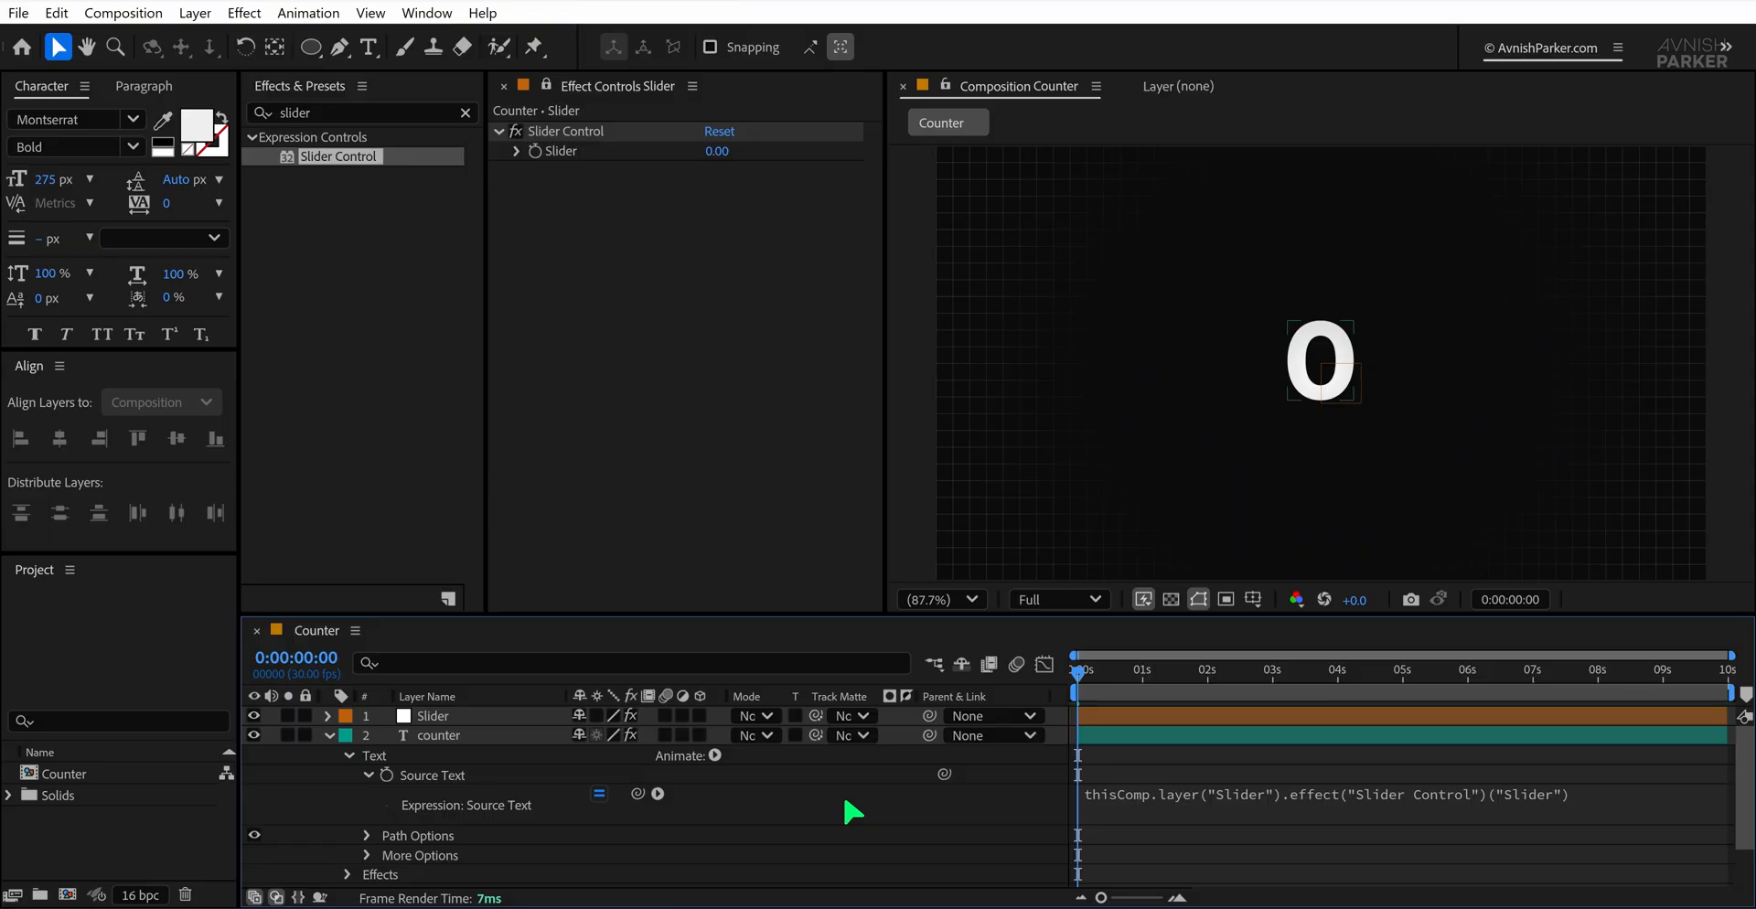
Start keyframing the Slider value at the beginning of the composition with a value of 285
mouse_move(1087, 684)
left_mouse_down()
mouse_move(1198, 697)
mouse_move(1078, 703)
left_mouse_up()
left_click(541, 156)
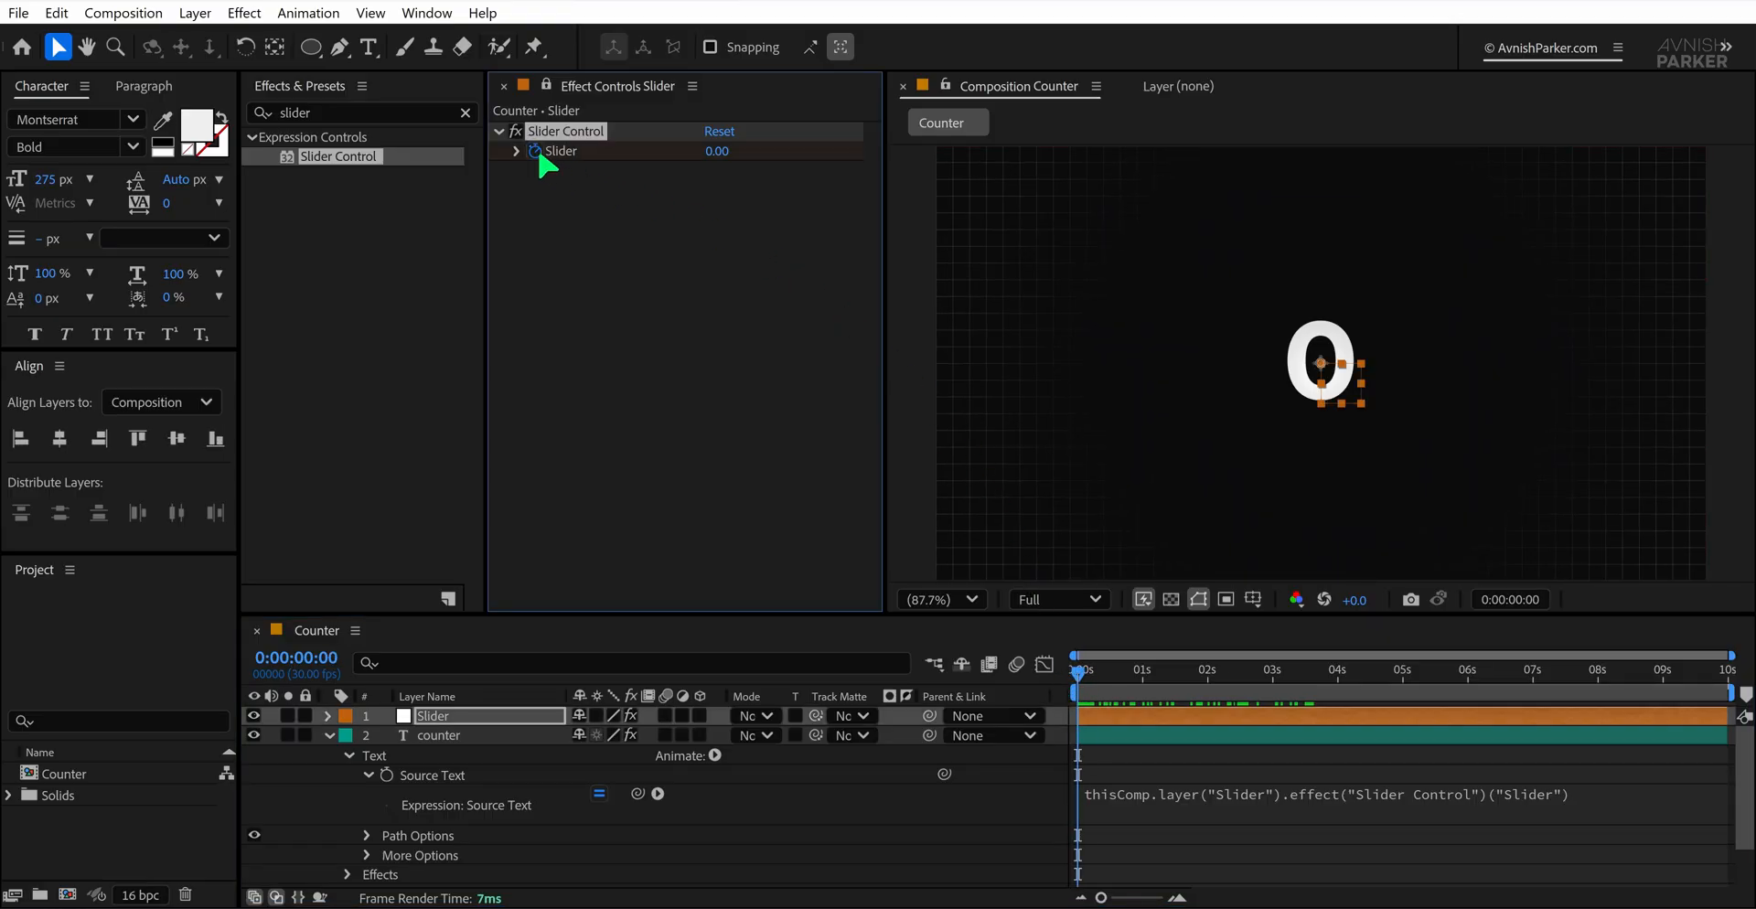
left_click(717, 152)
key("Return")
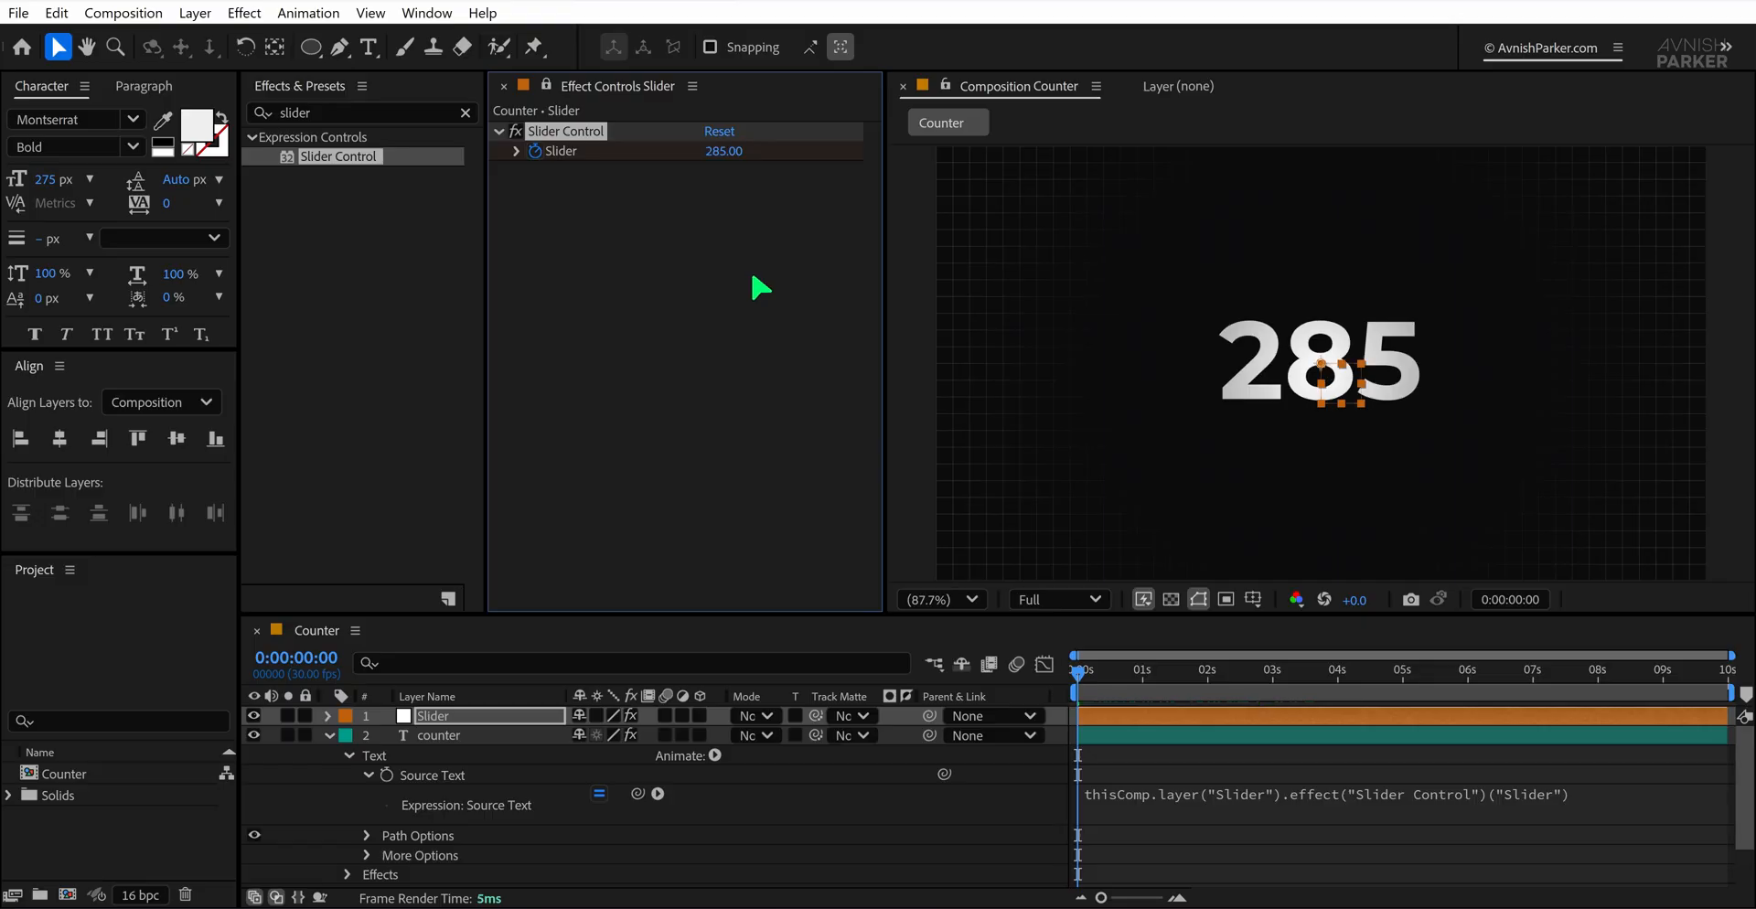
Set a second Slider keyframe of 986 at 0:00:01:29 and scrub through the counting animation
left_click(1143, 681)
left_click_drag(1144, 681, 1207, 682)
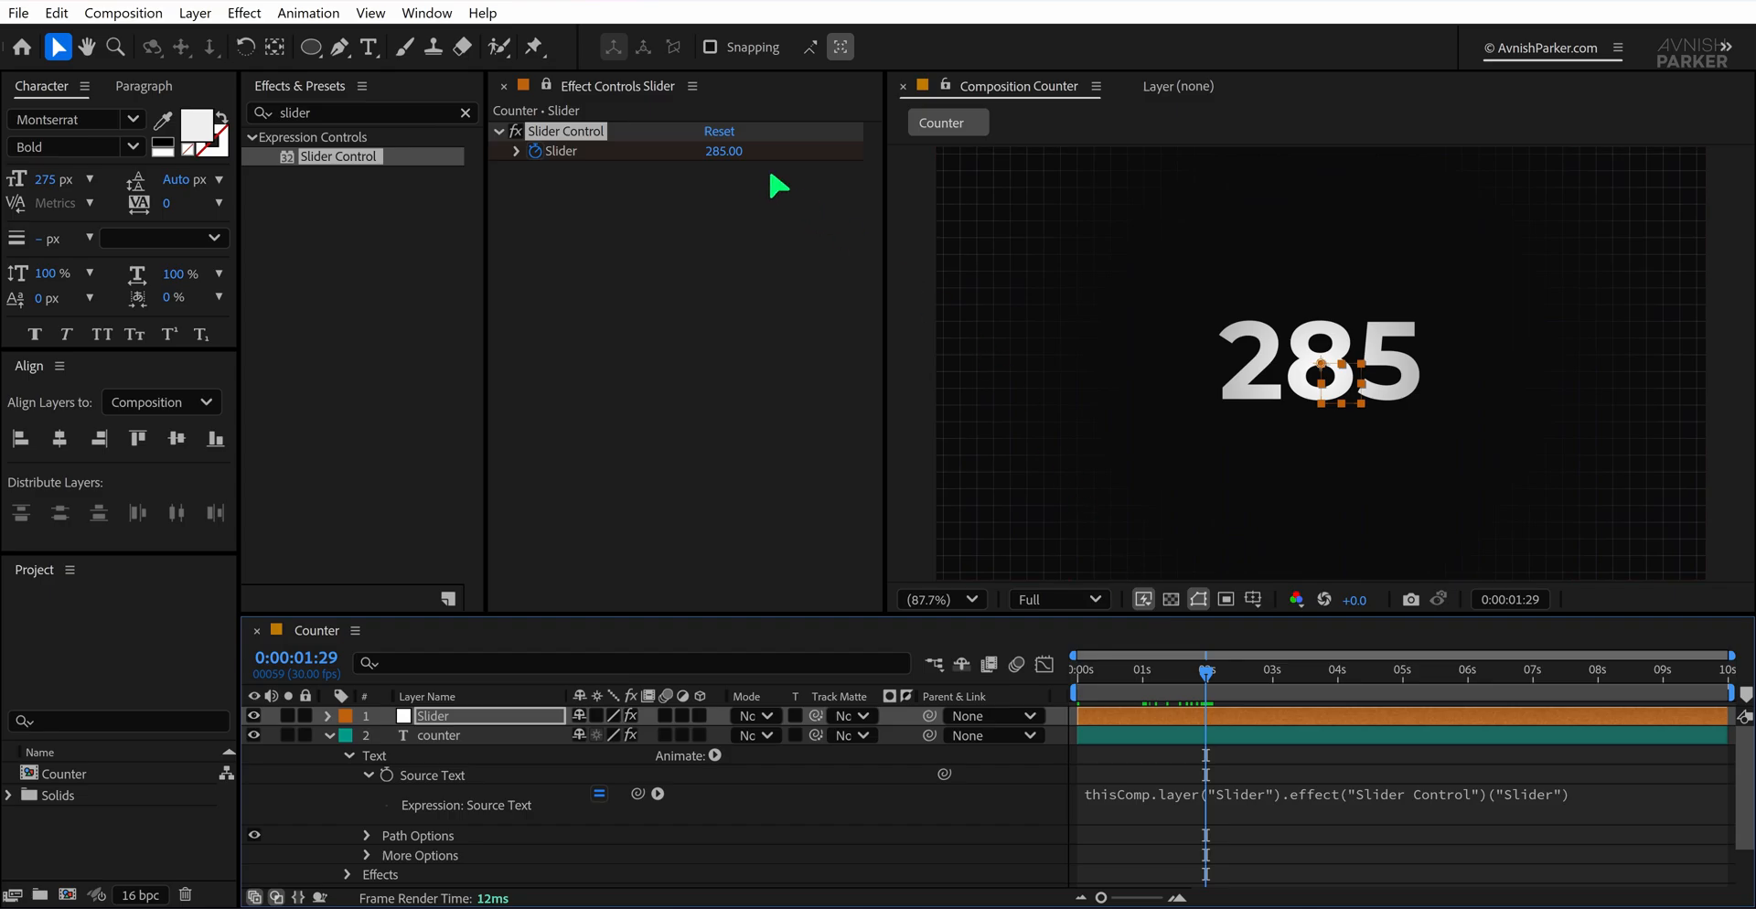
left_click(728, 152)
type("986")
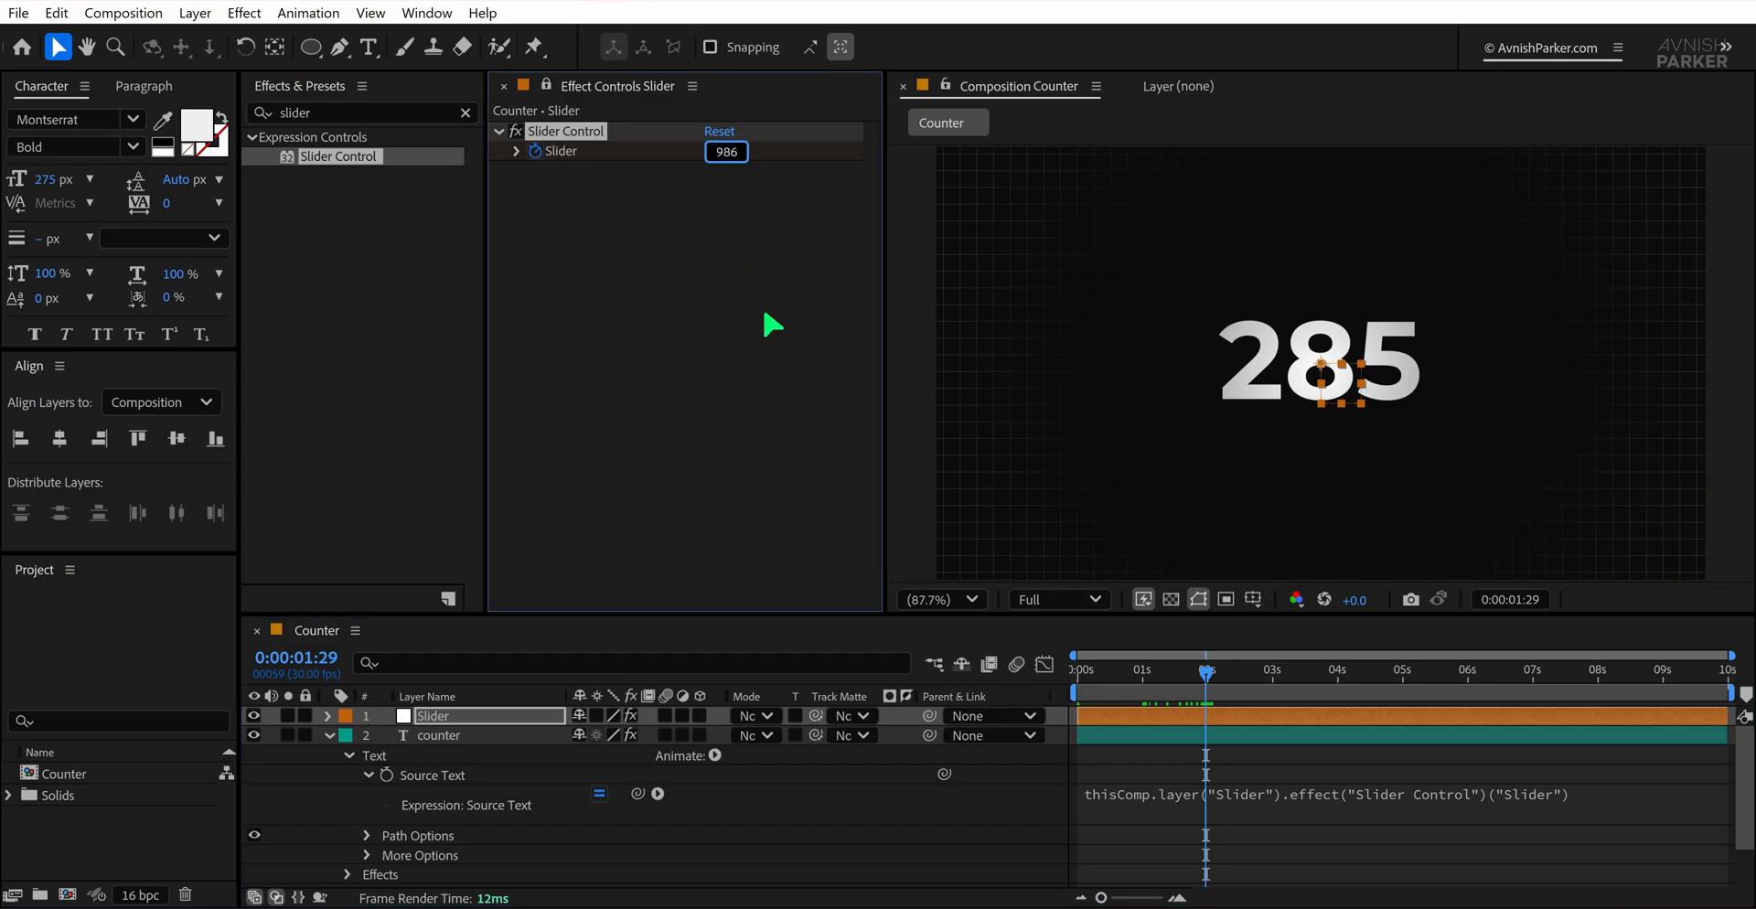
key("Return")
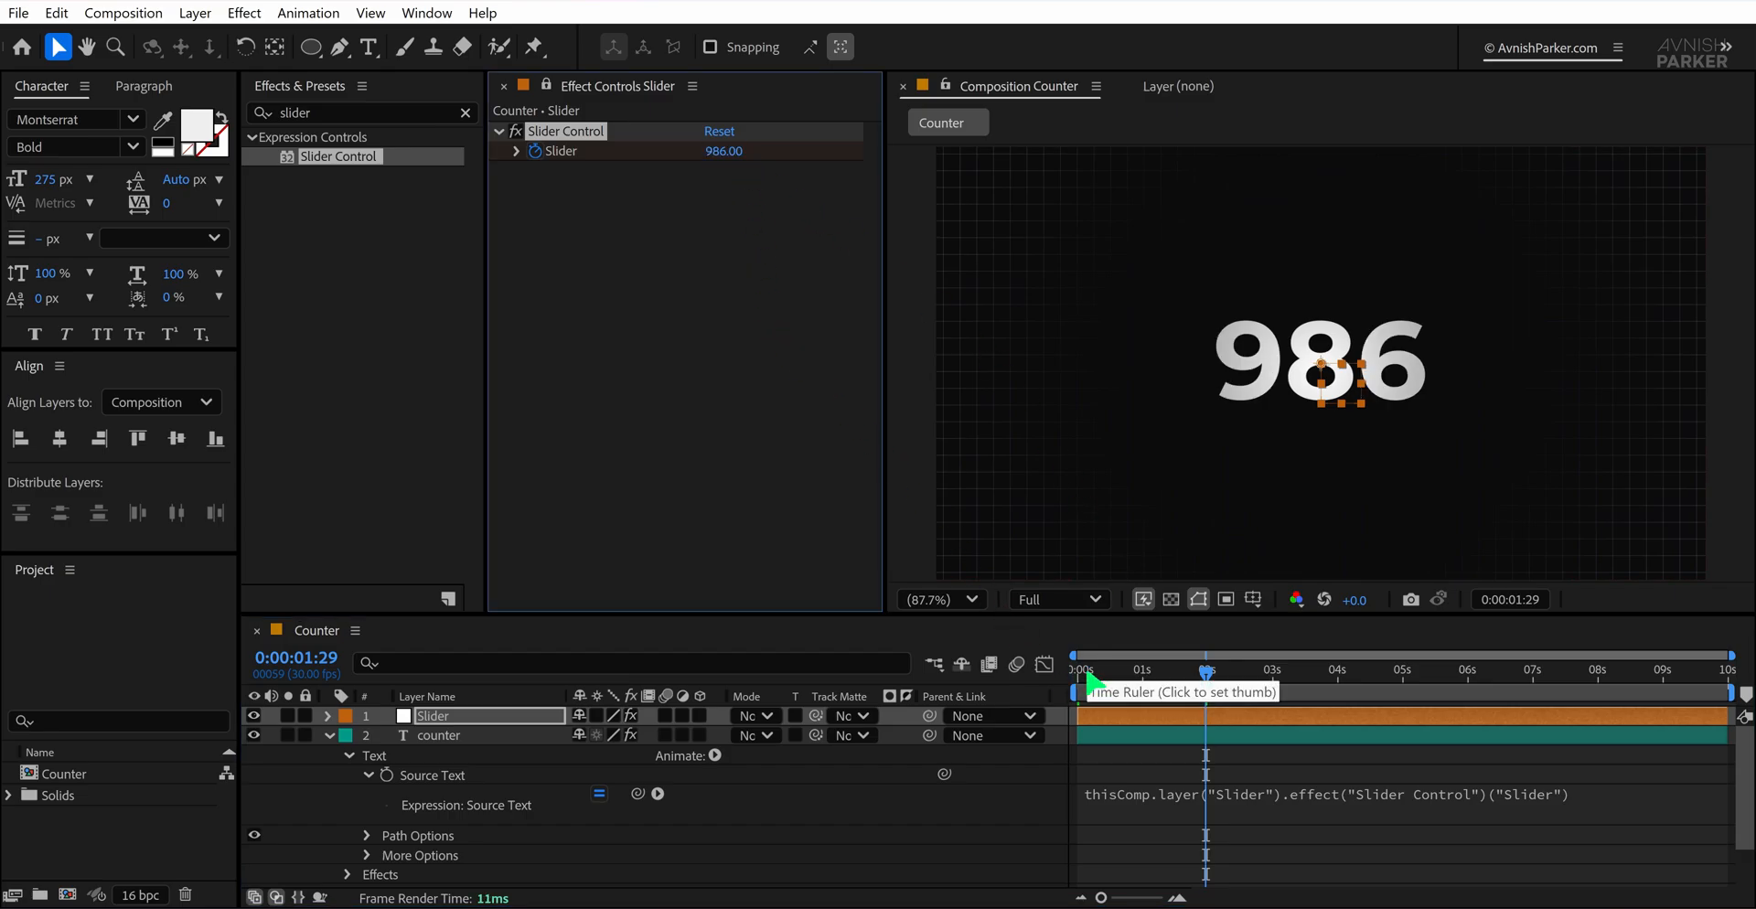
left_click_drag(1088, 679, 1145, 679)
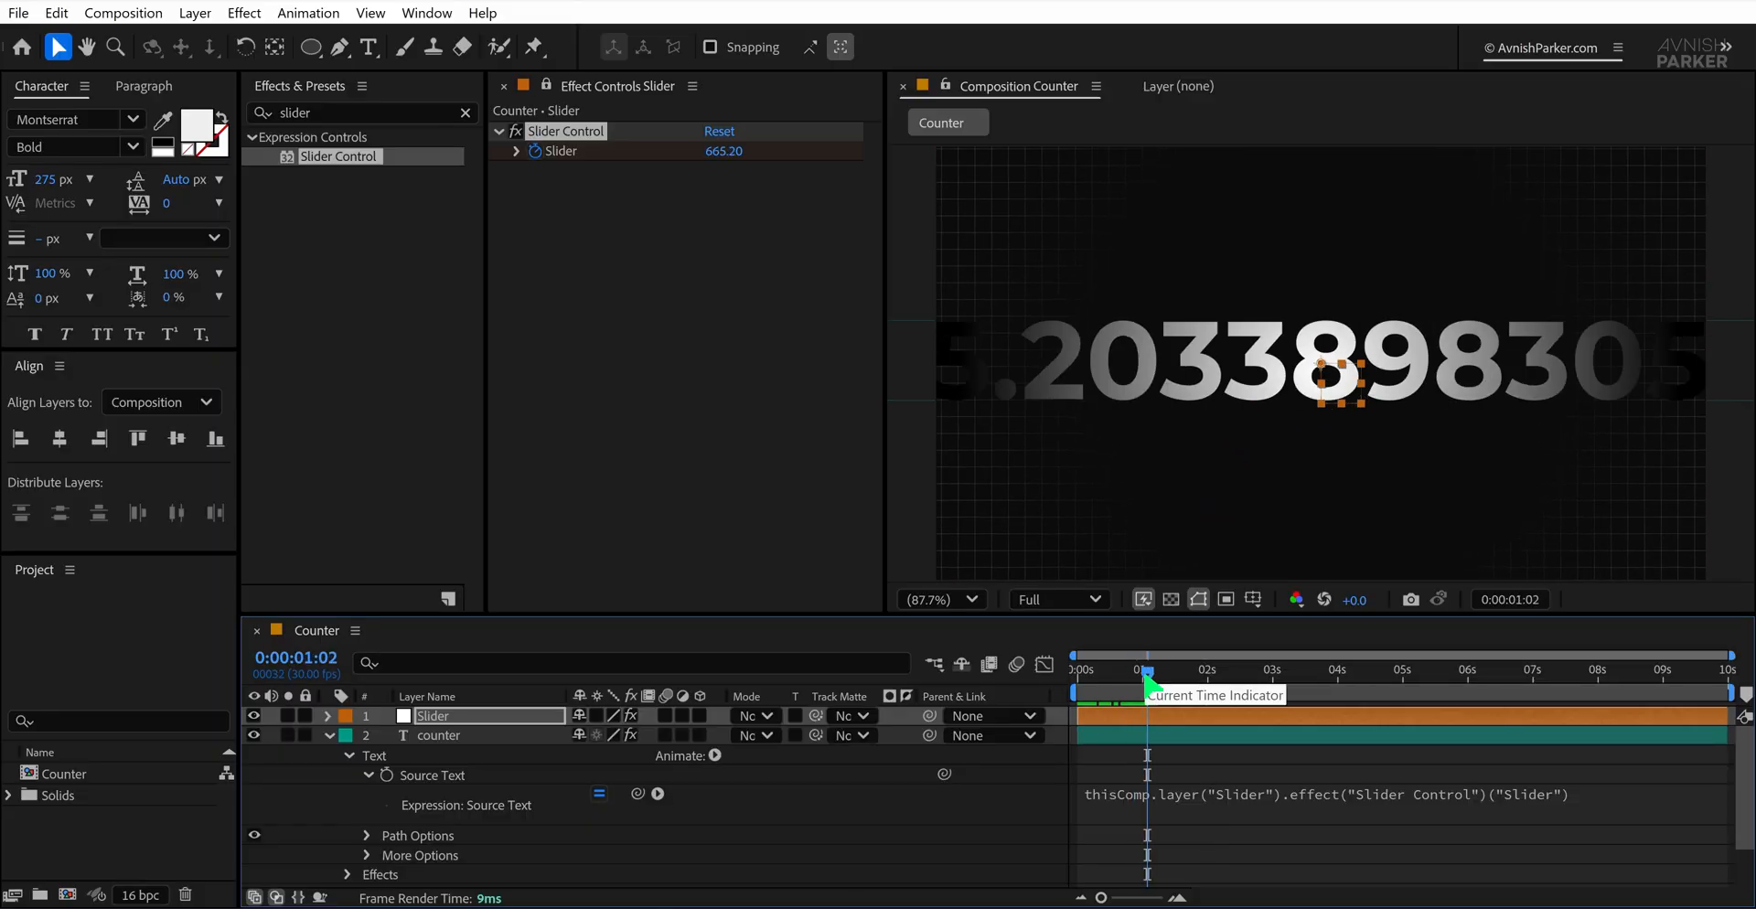
Copy the whole expression from Growing Number Expression.txt and replace the counter layer's Source Text expression with it
left_click(543, 905)
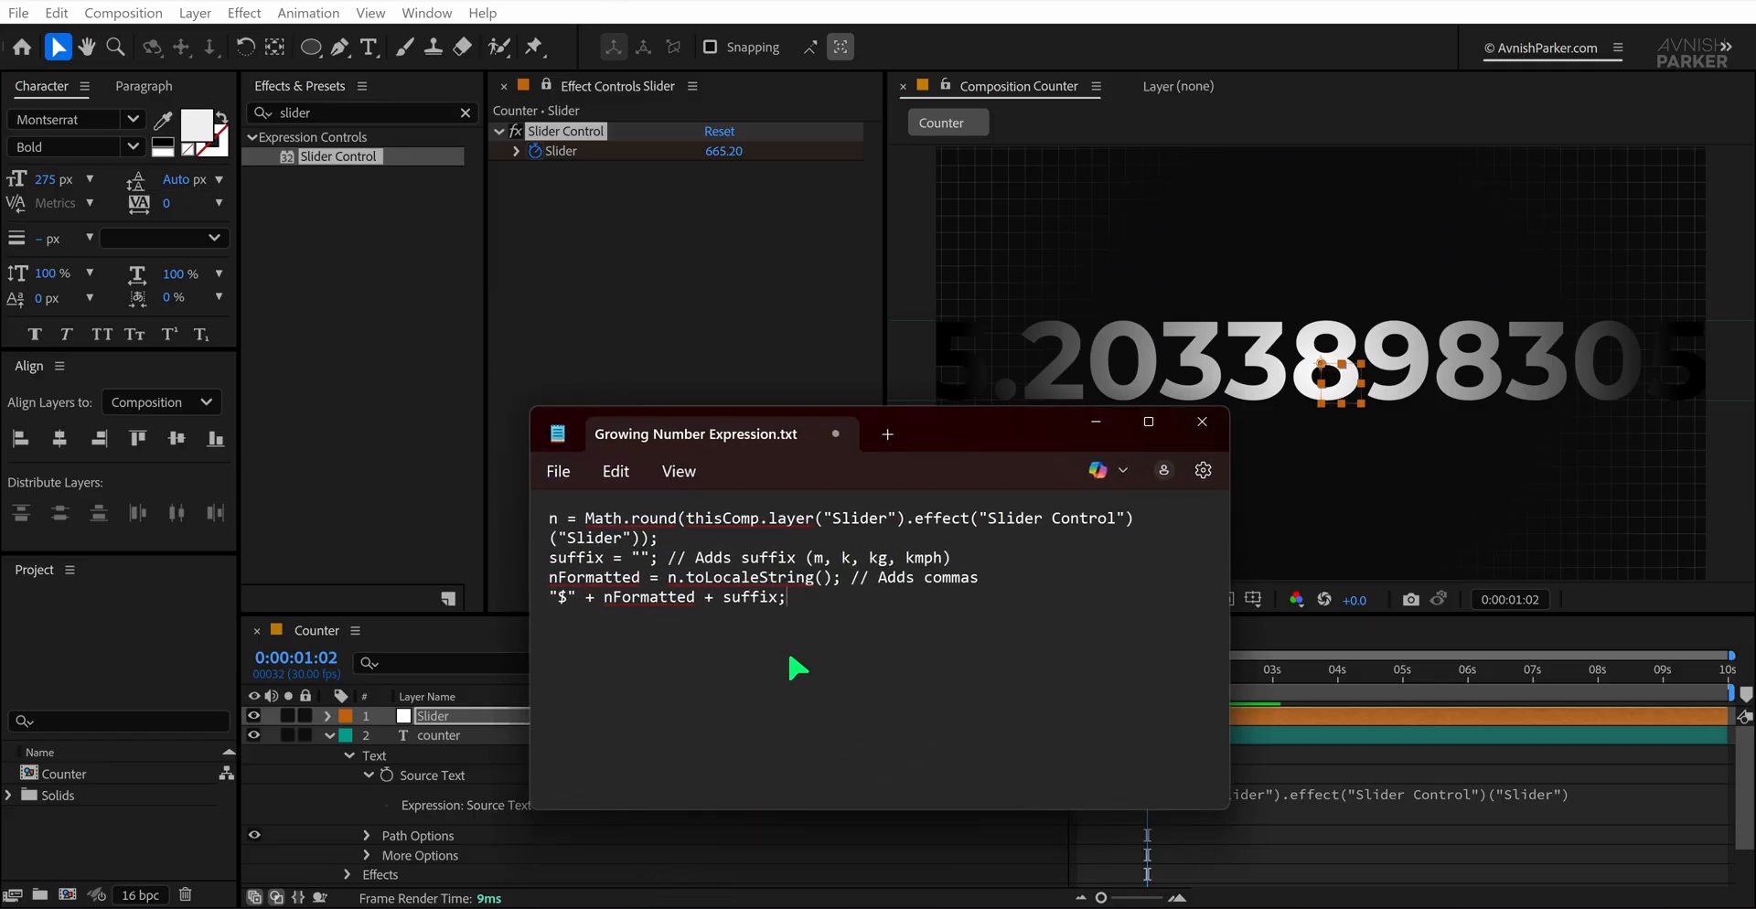
key("ctrl+a")
key("ctrl+c")
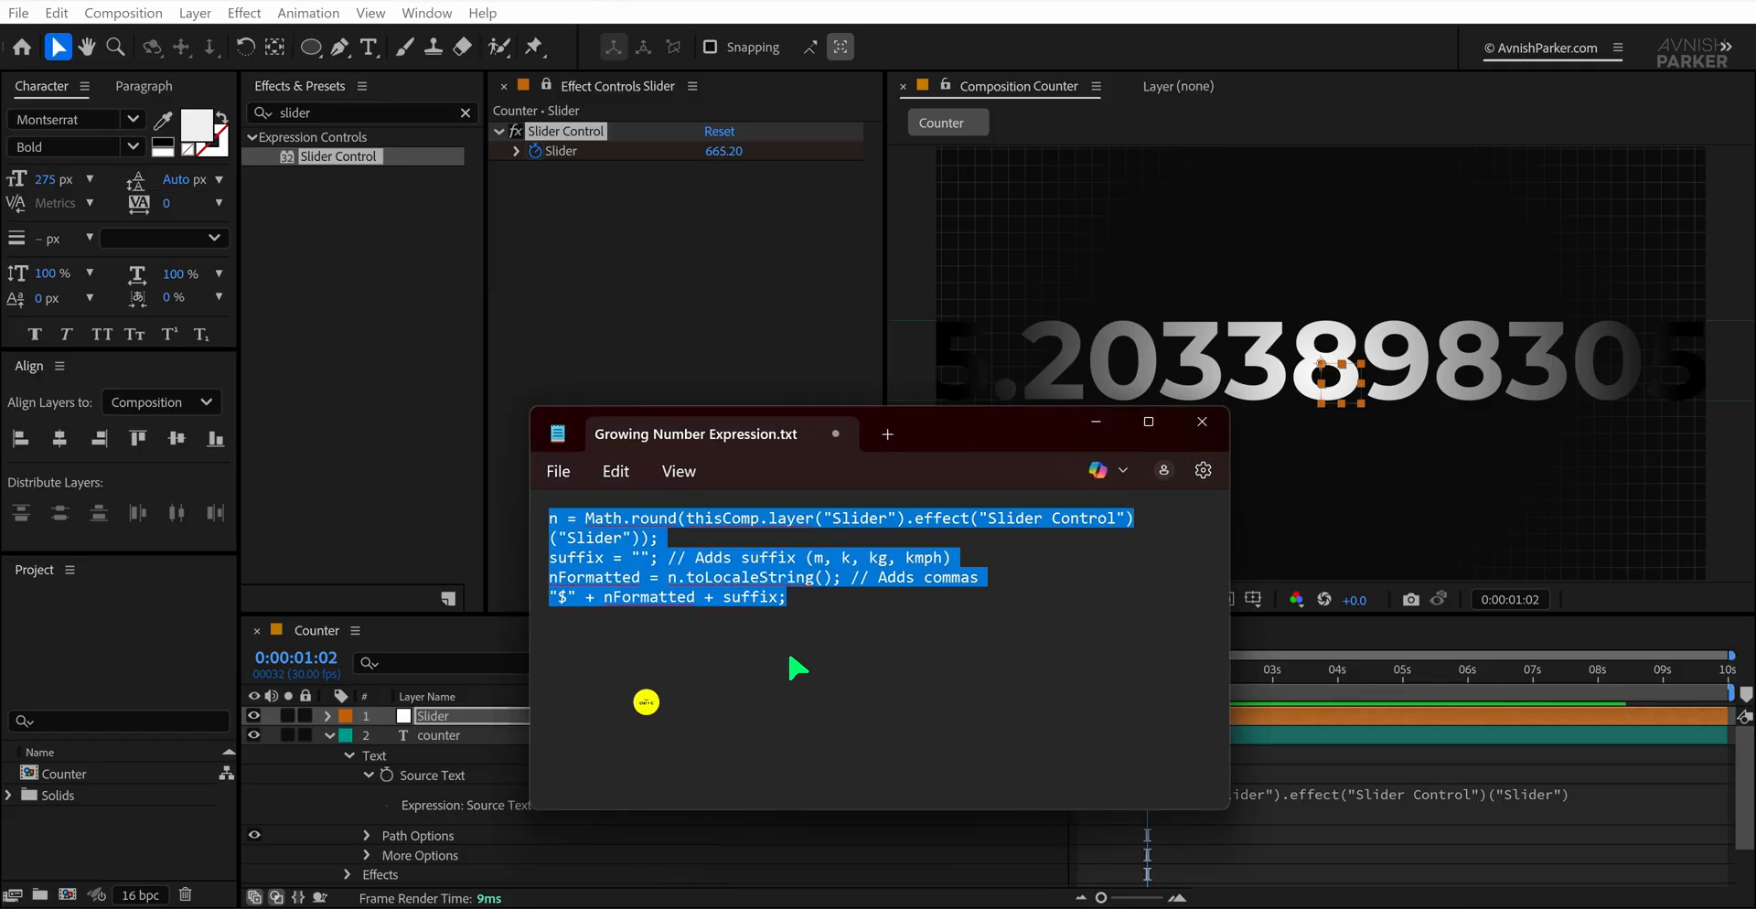
left_click(1096, 426)
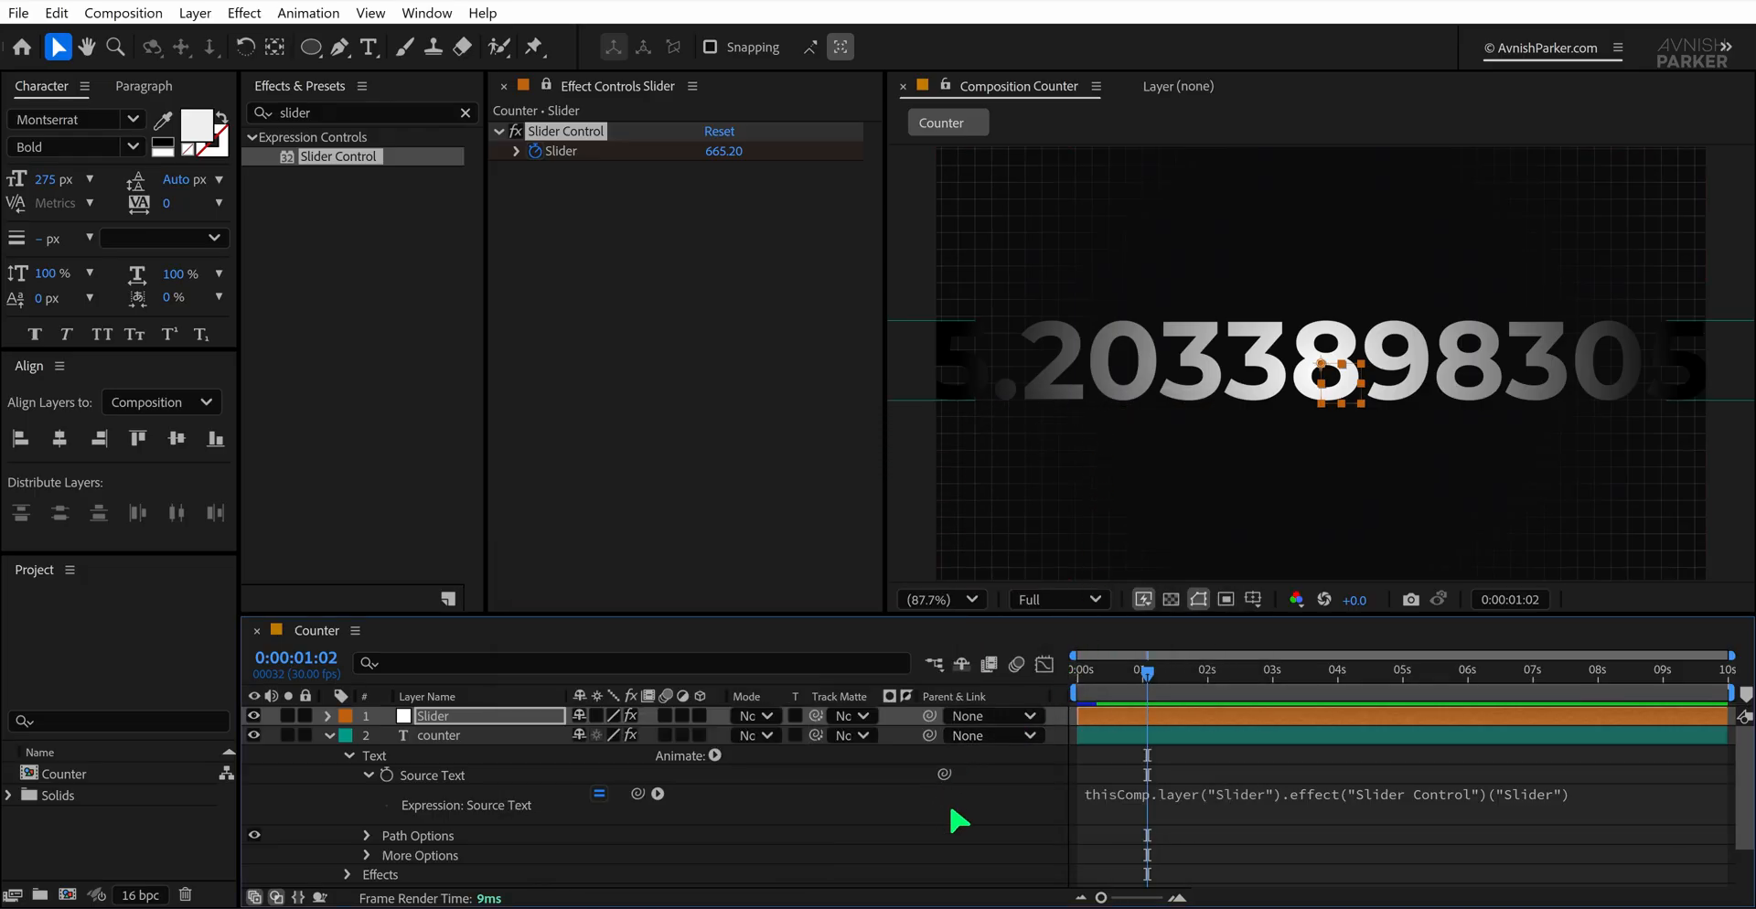
left_click(1146, 813)
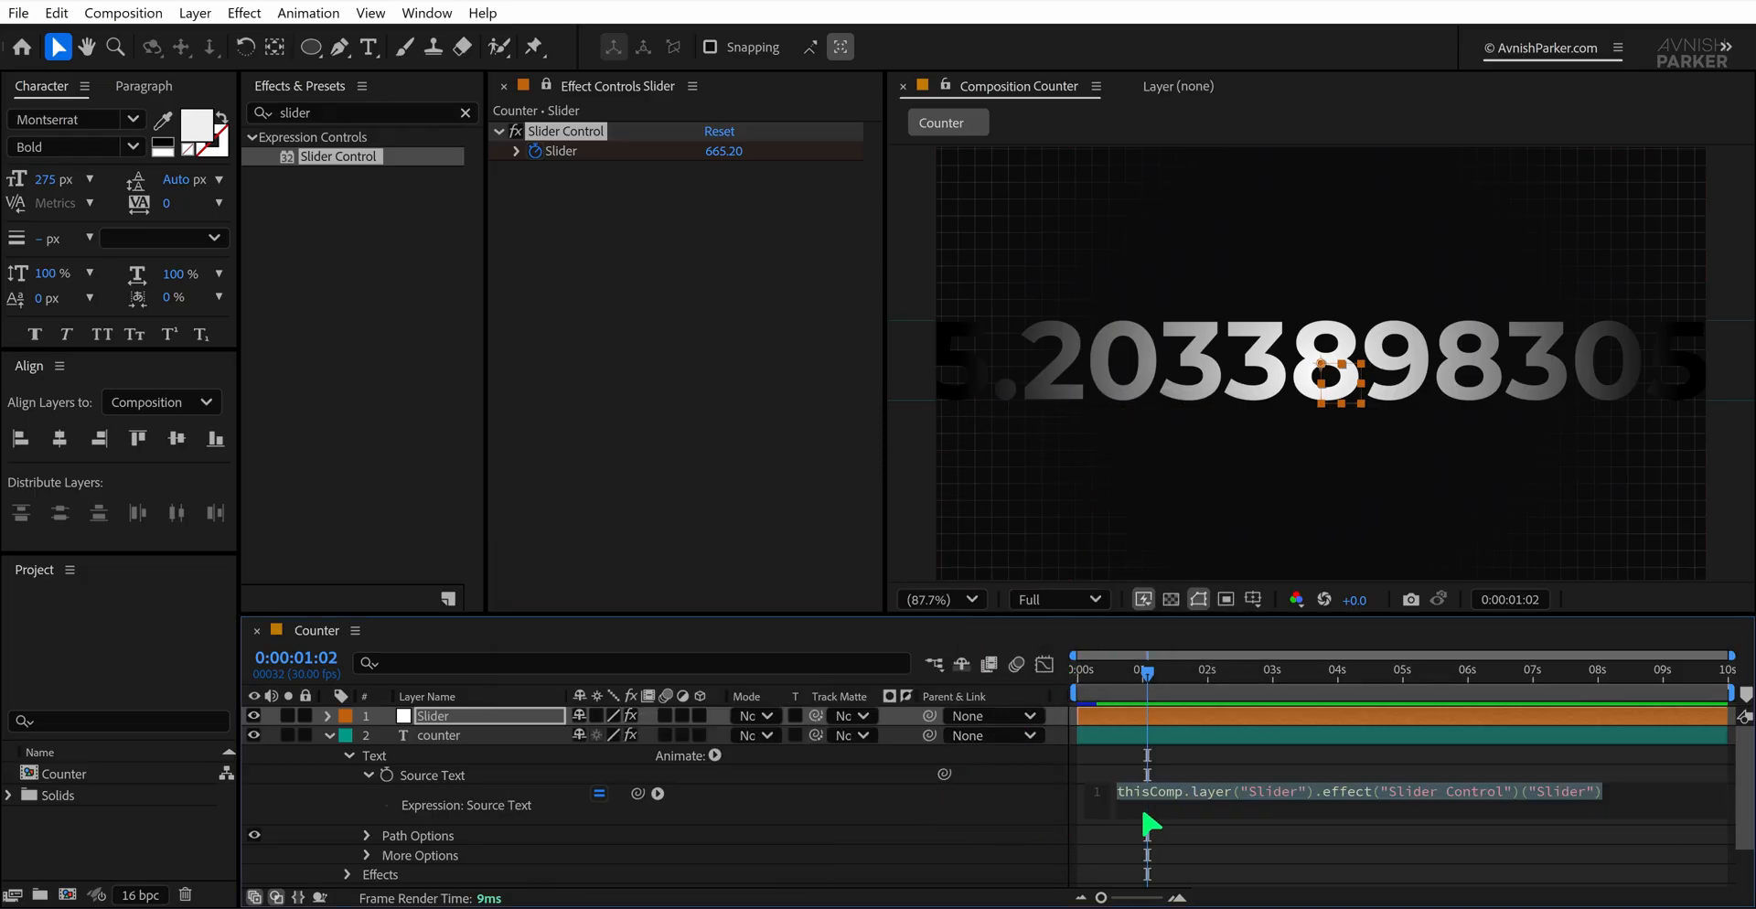
key("ctrl+v")
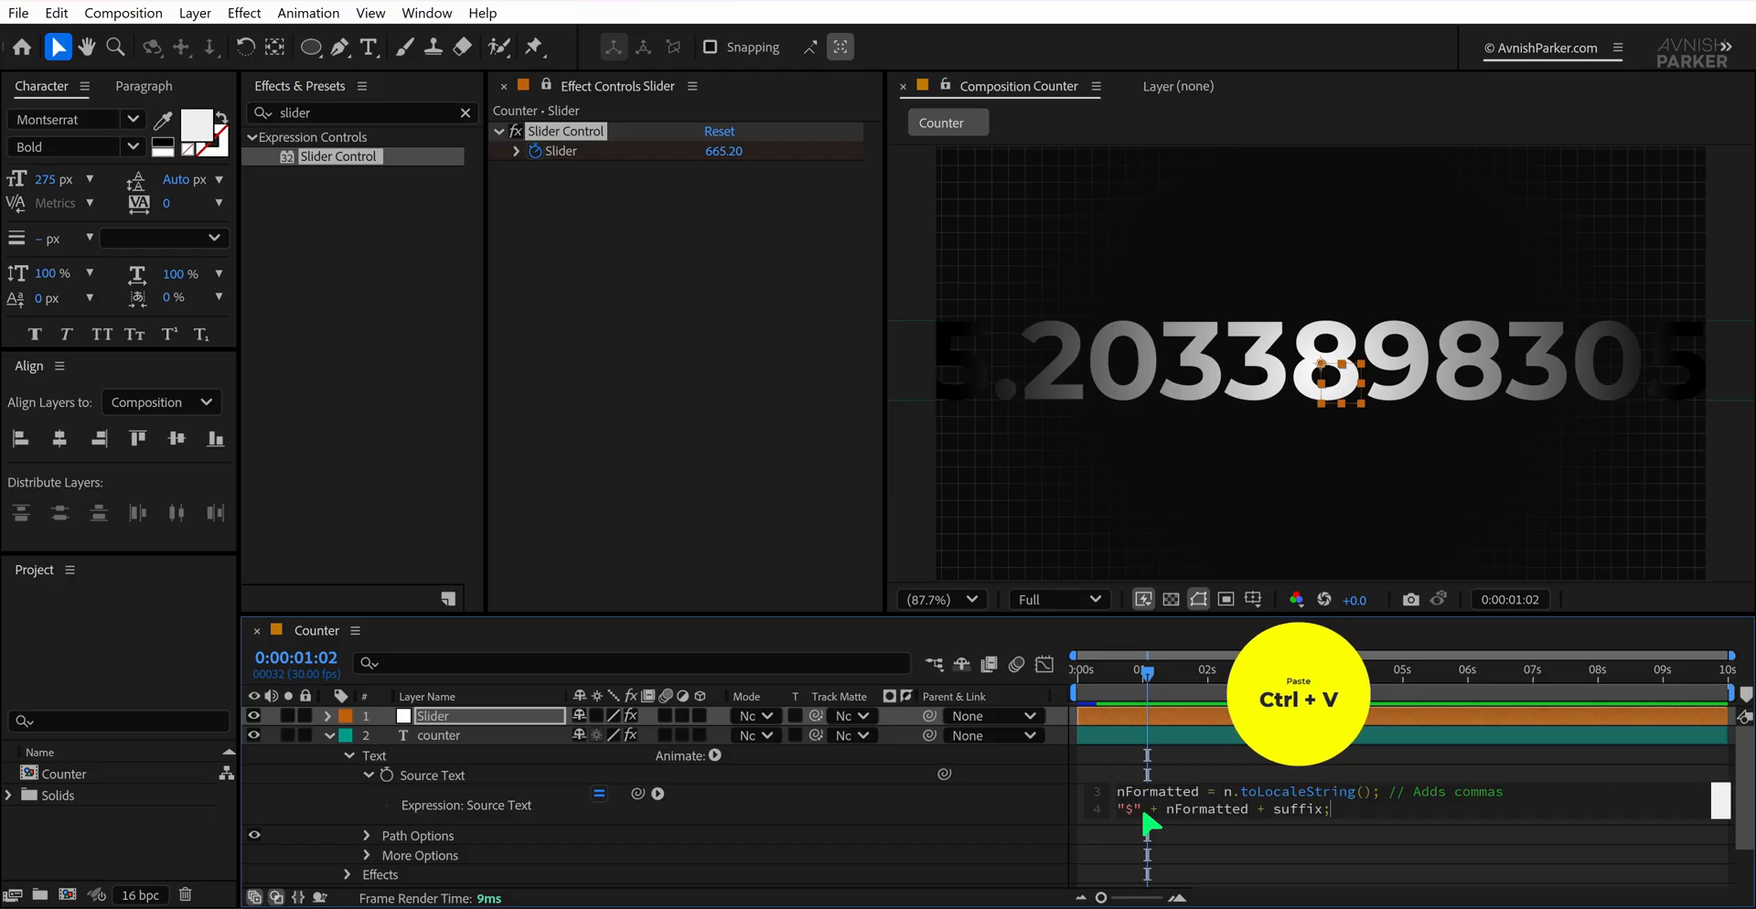
left_click(1032, 817)
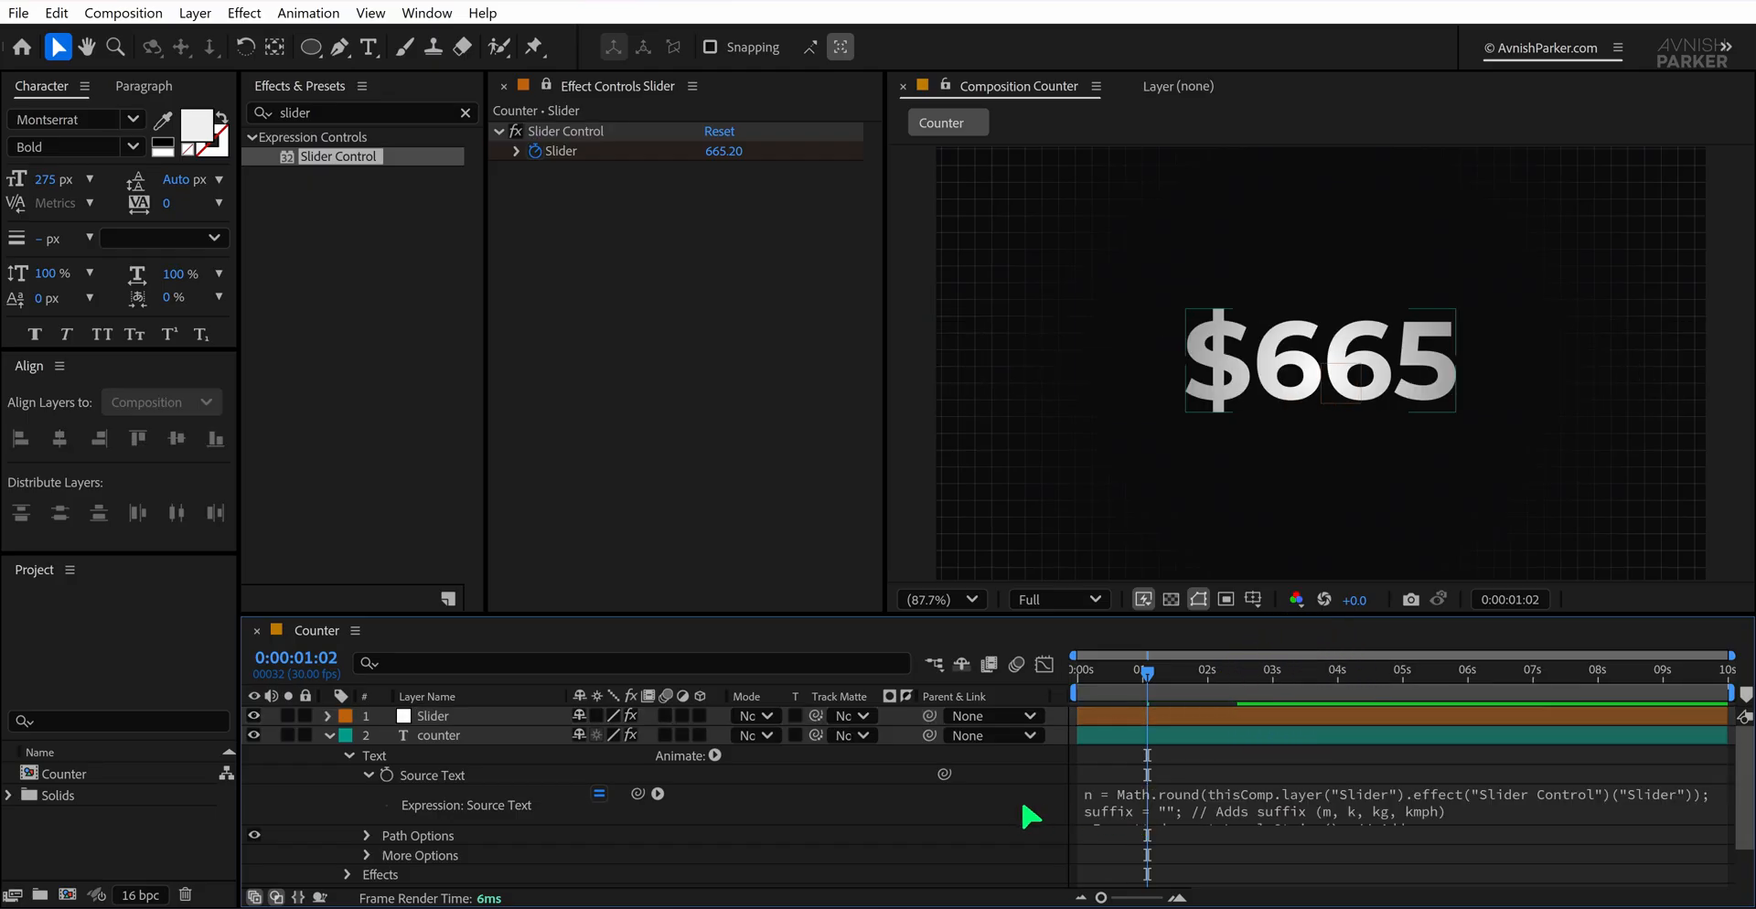
Enlarge the Source Text expression field to check its "Slider" layer reference, and scrub through the counter animation
left_click(1184, 816)
left_click(1232, 814)
double_click(1398, 792)
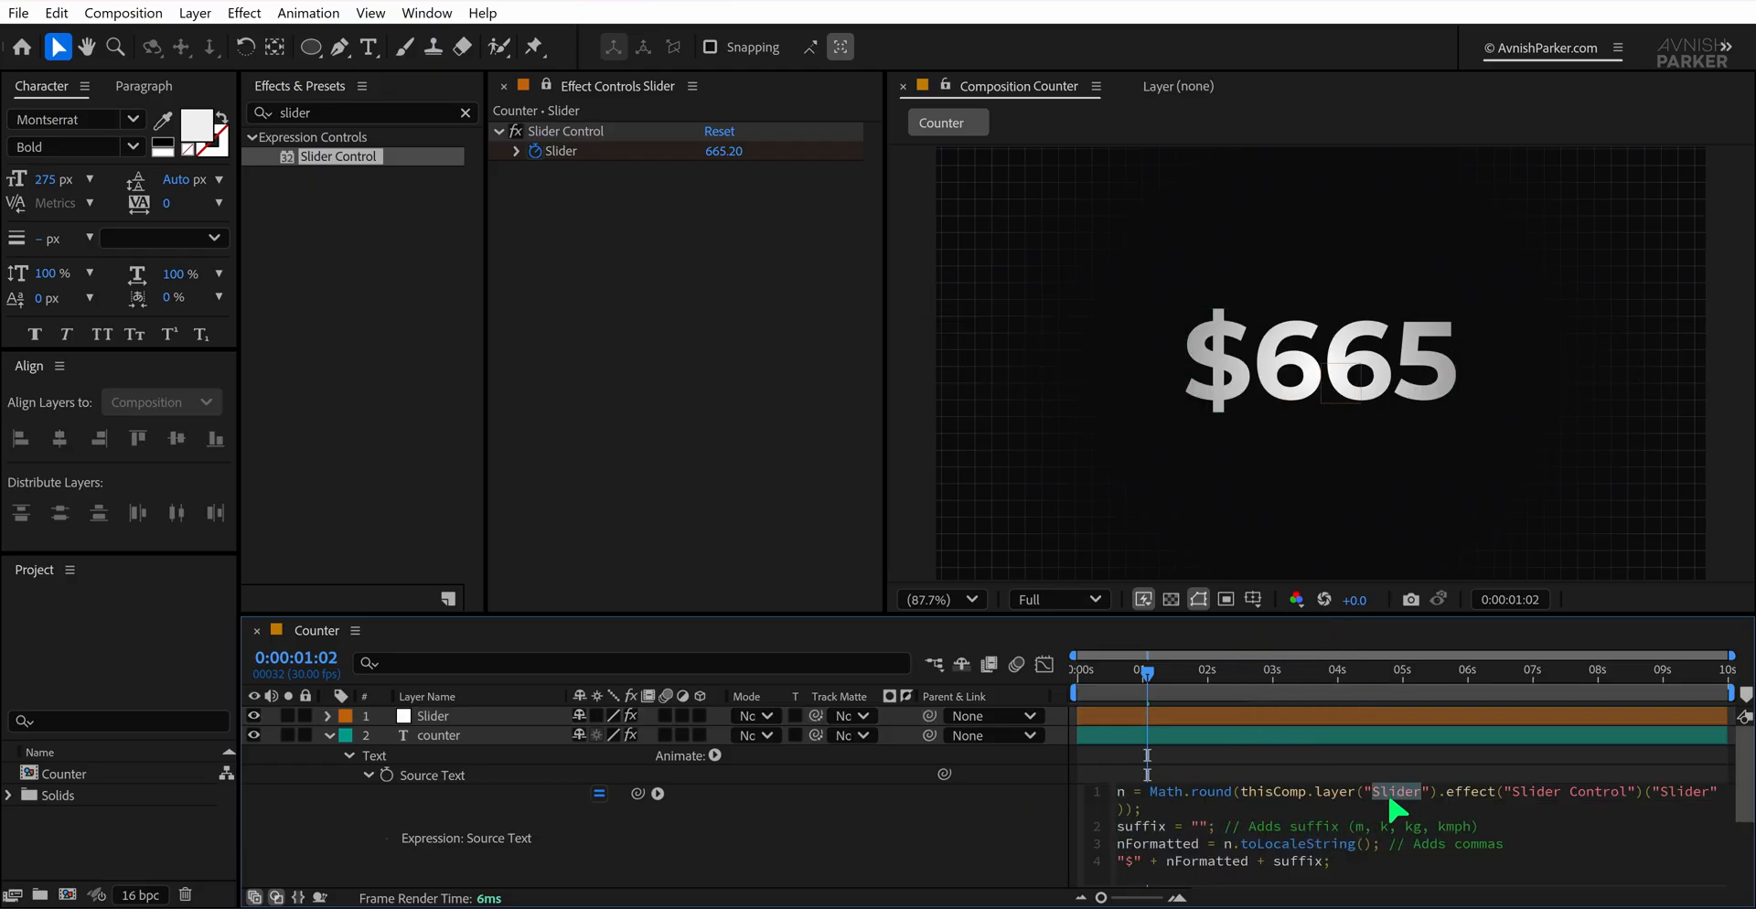
left_click(1061, 837)
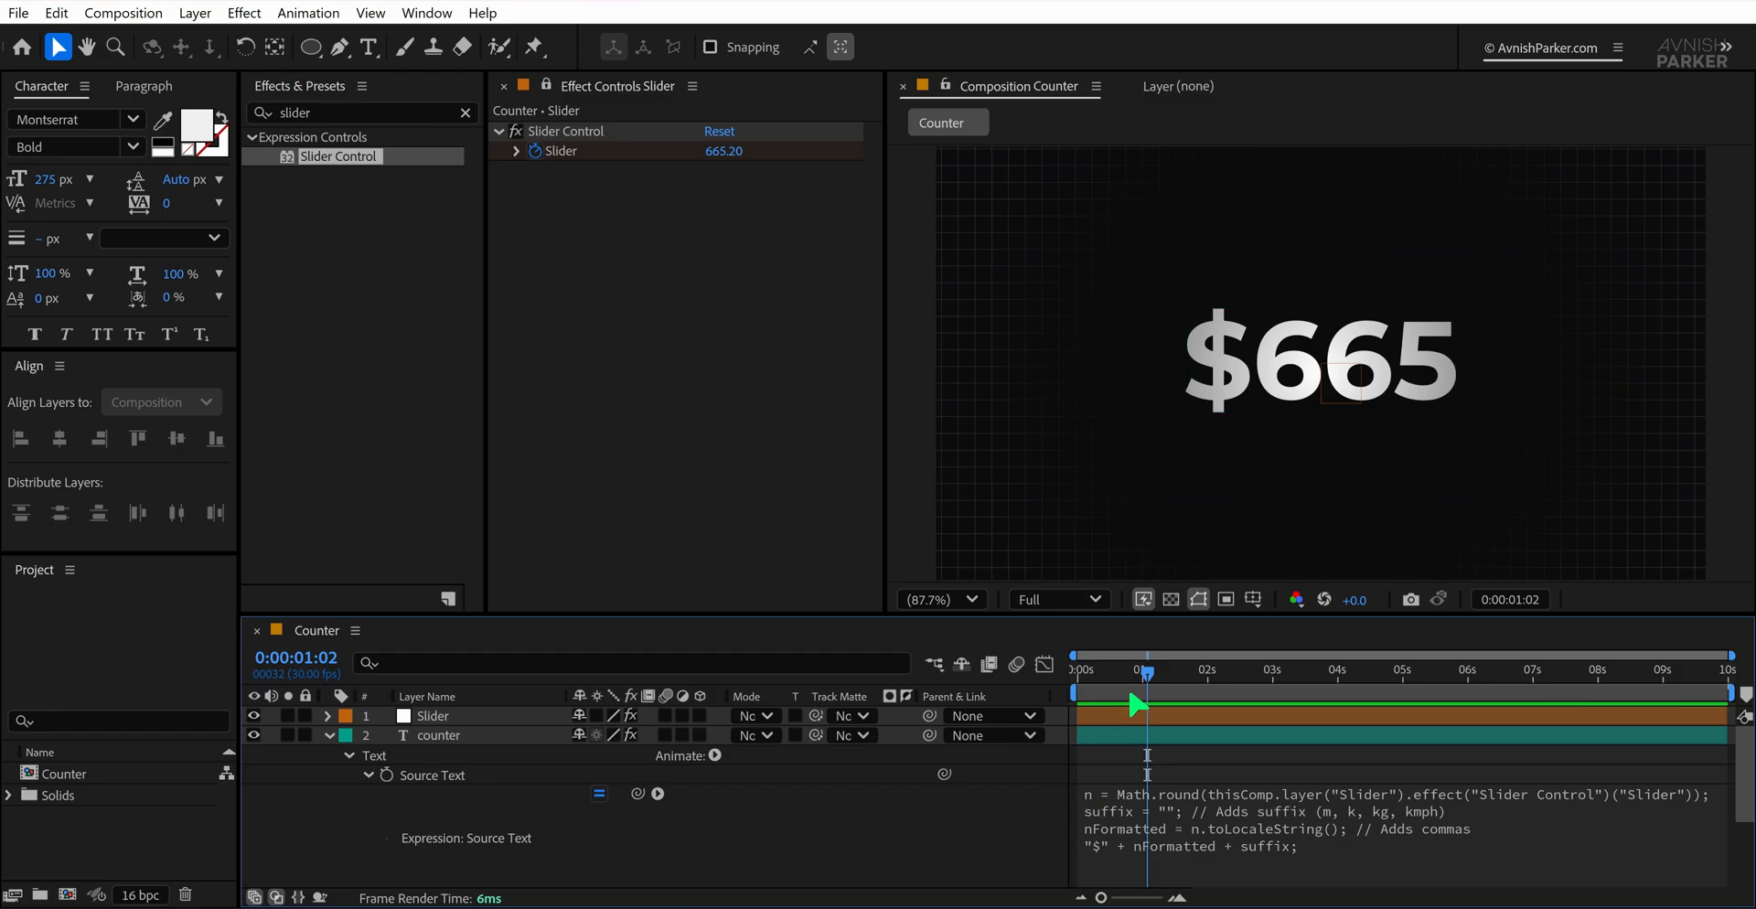
mouse_move(1137, 704)
left_mouse_down()
mouse_move(1094, 692)
mouse_move(1125, 692)
left_mouse_up()
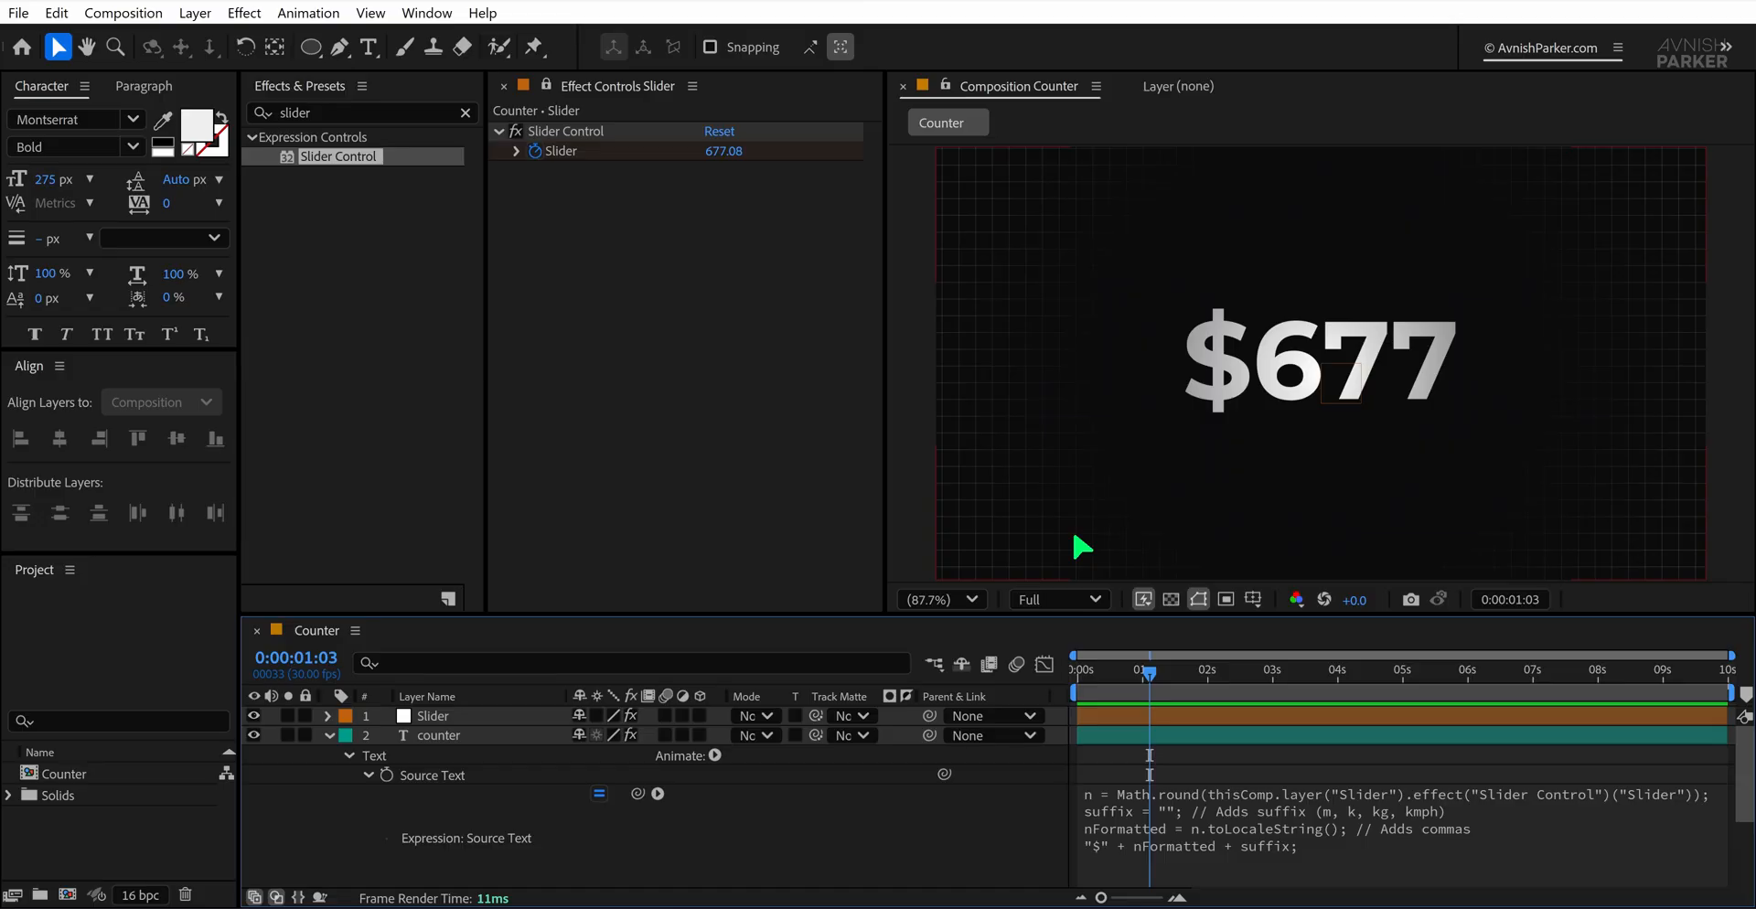
Add a Scale text animator to the counter layer
left_click(331, 737)
left_click(332, 737)
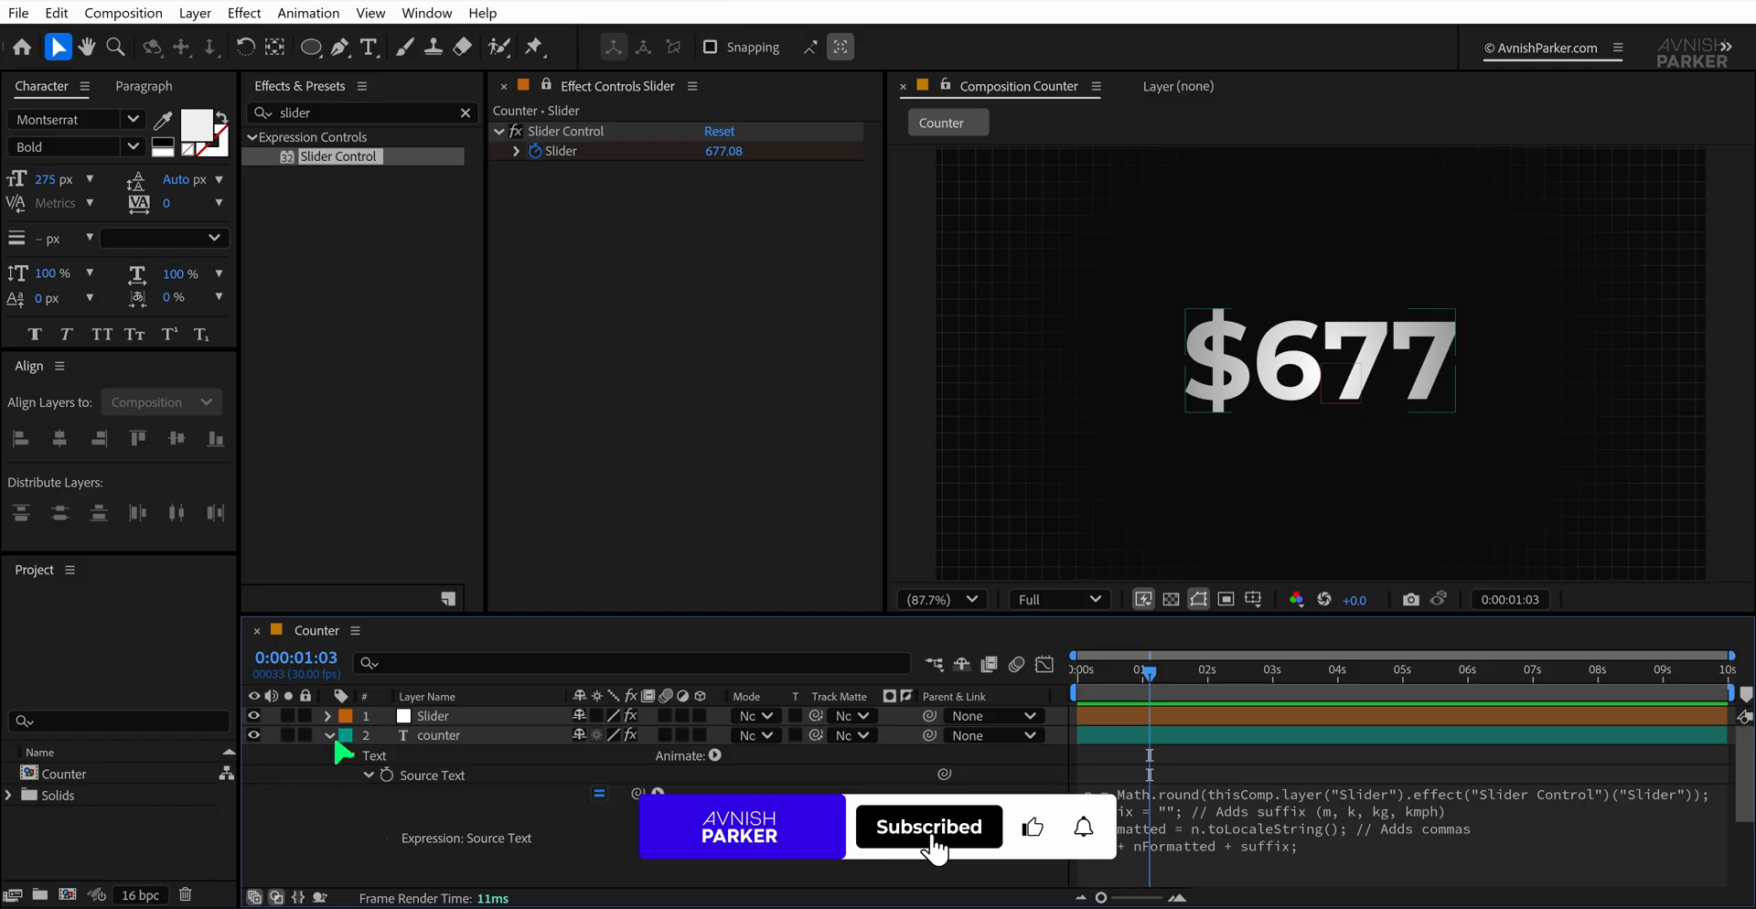
left_click(715, 756)
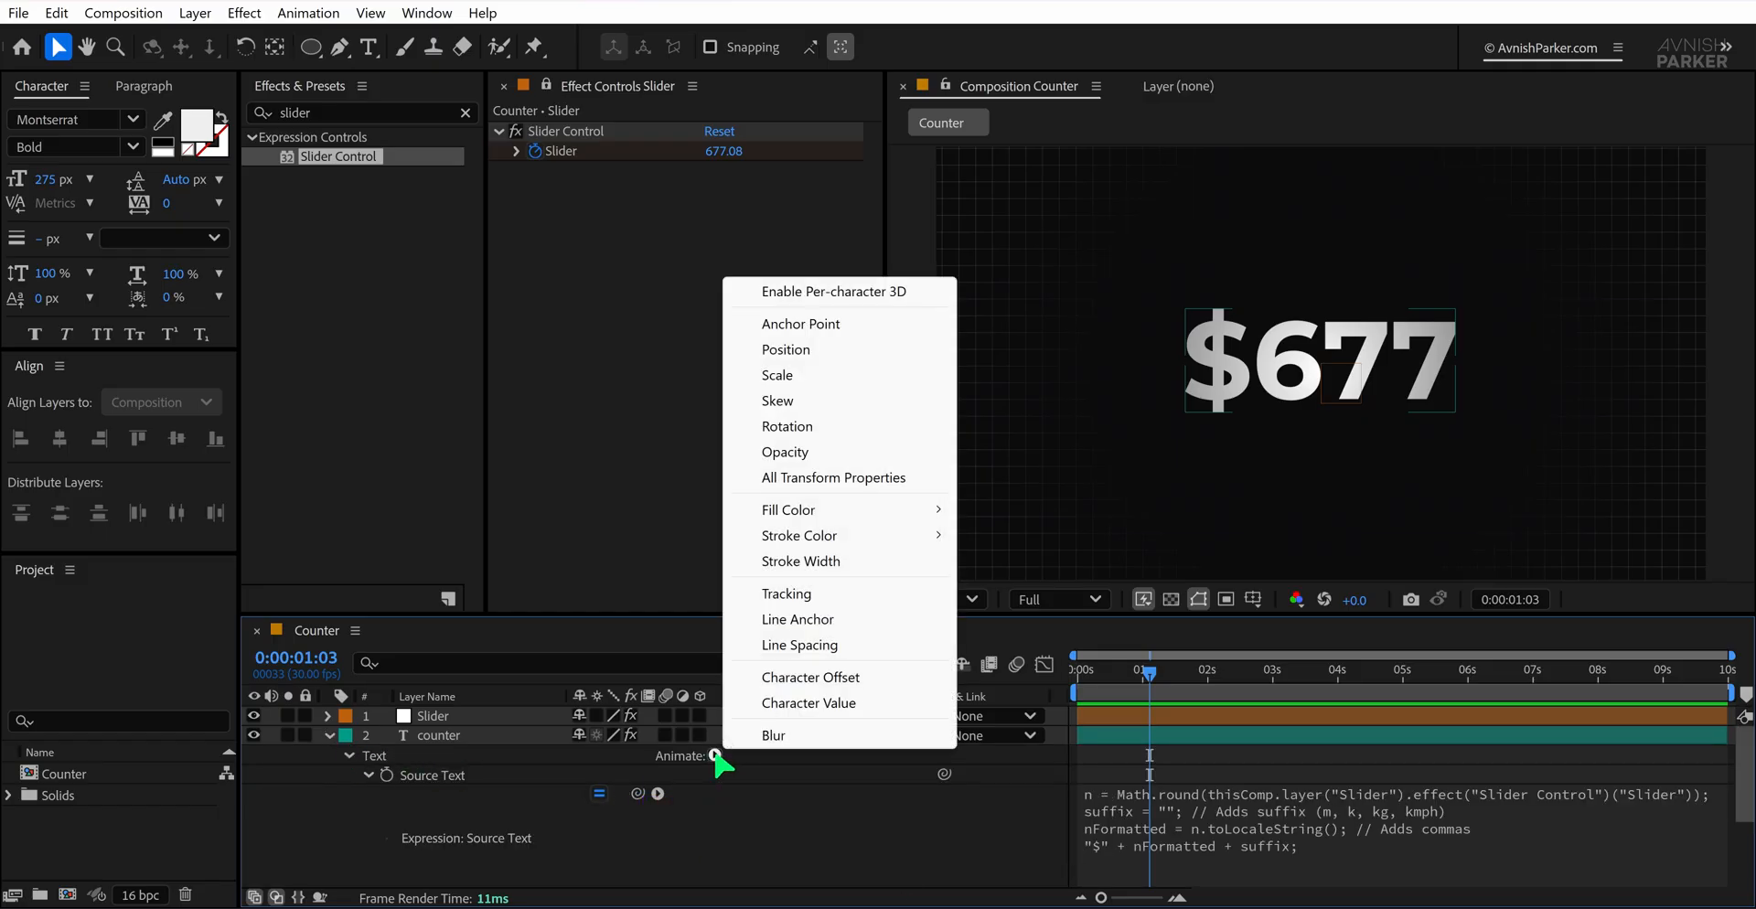
left_click(805, 375)
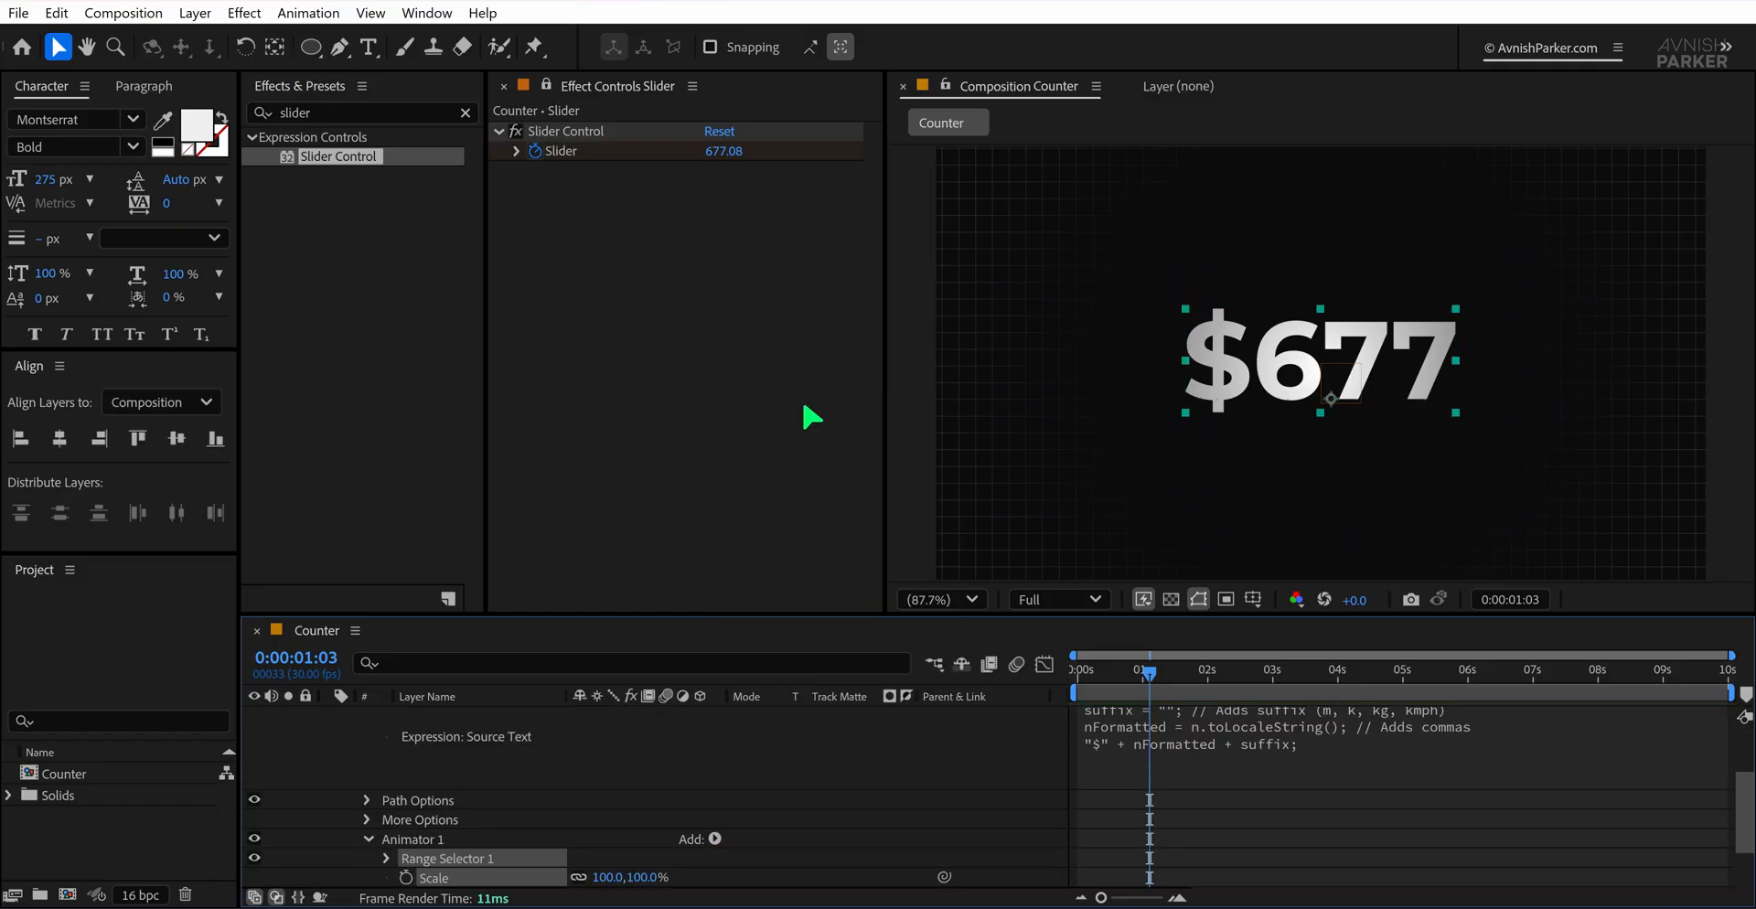
Expand Range Selector 1 with its Advanced options and change the Units to Index
left_click(387, 859)
left_click(406, 879)
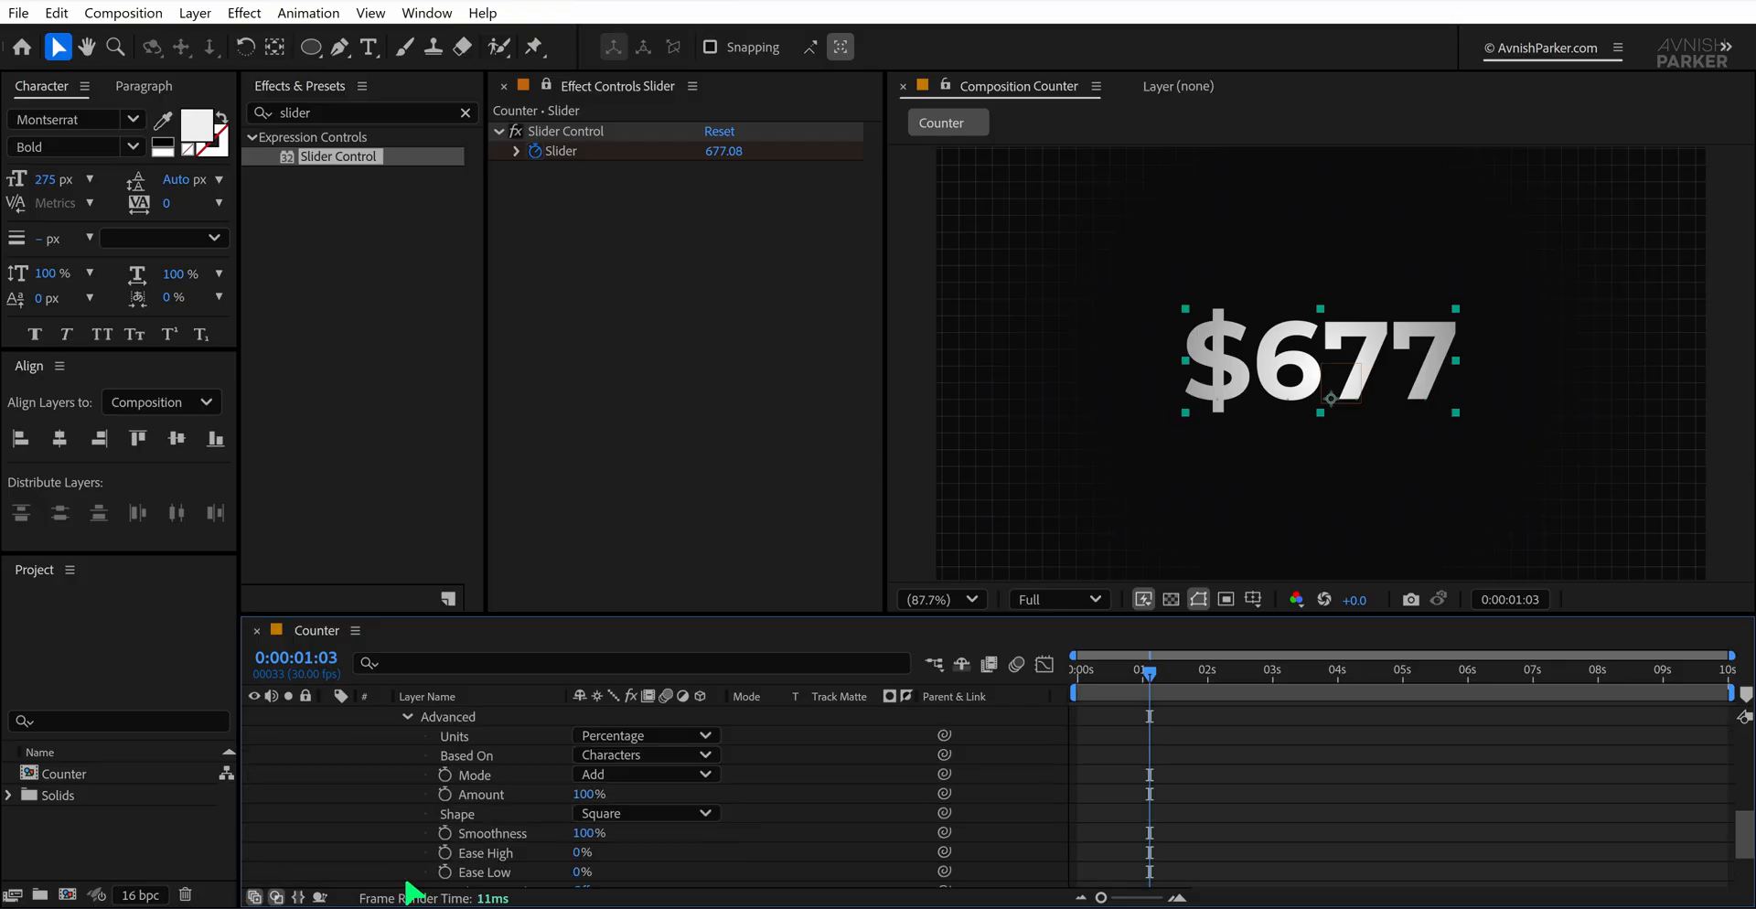
left_click(467, 737)
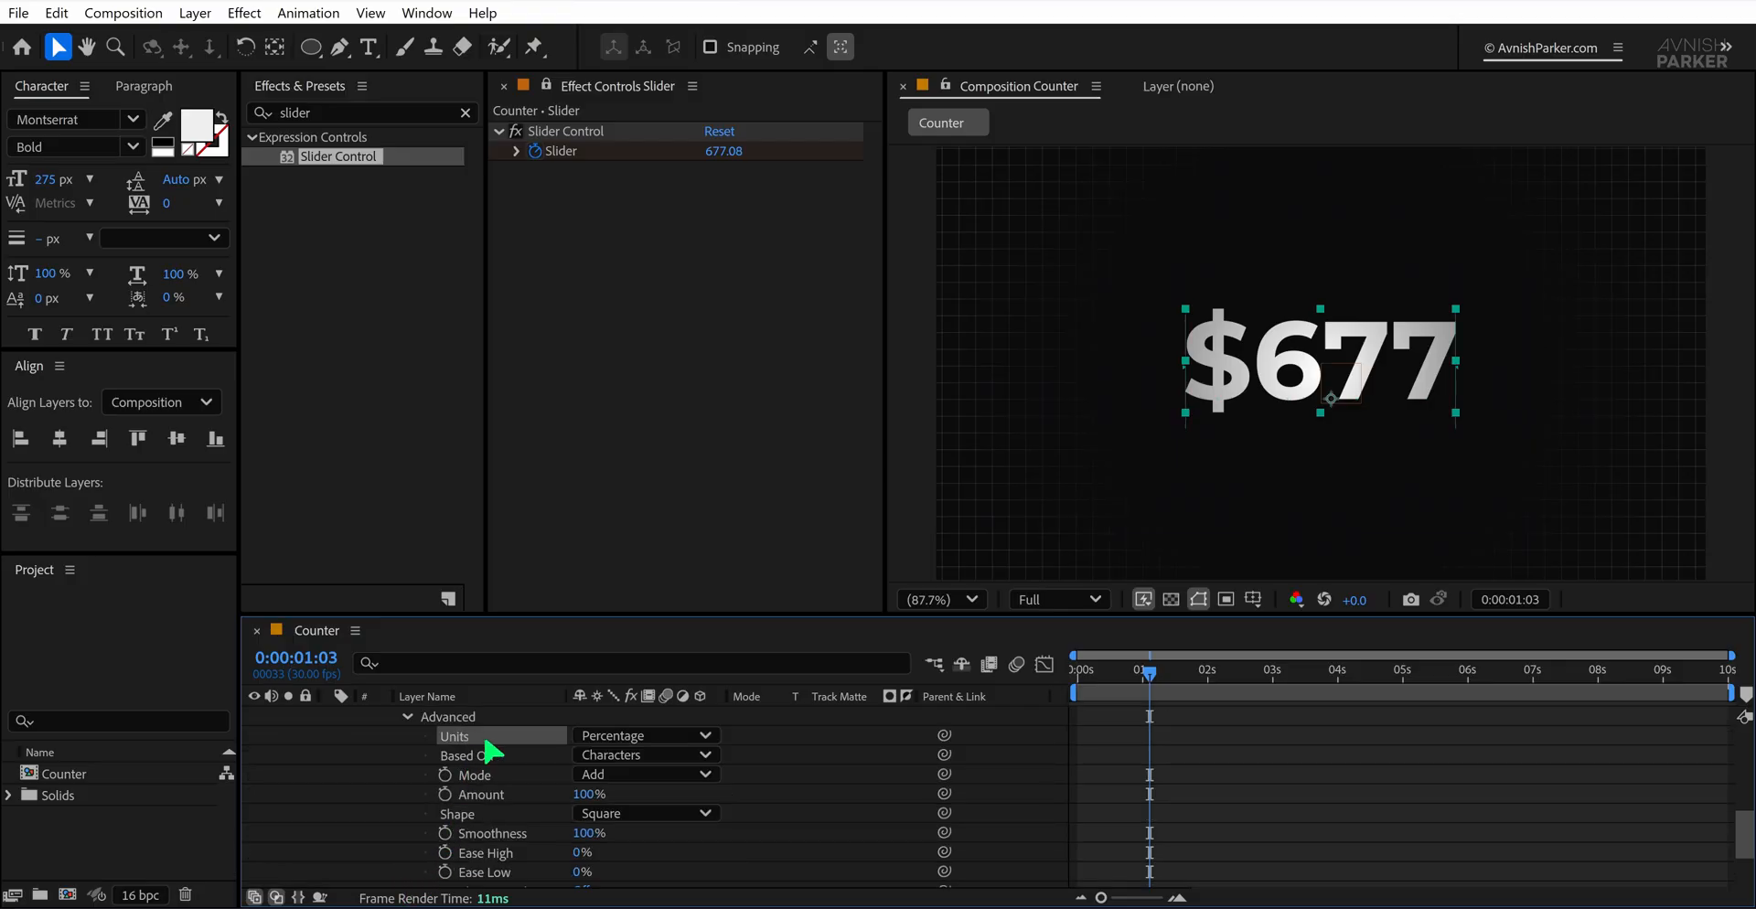
left_click(590, 739)
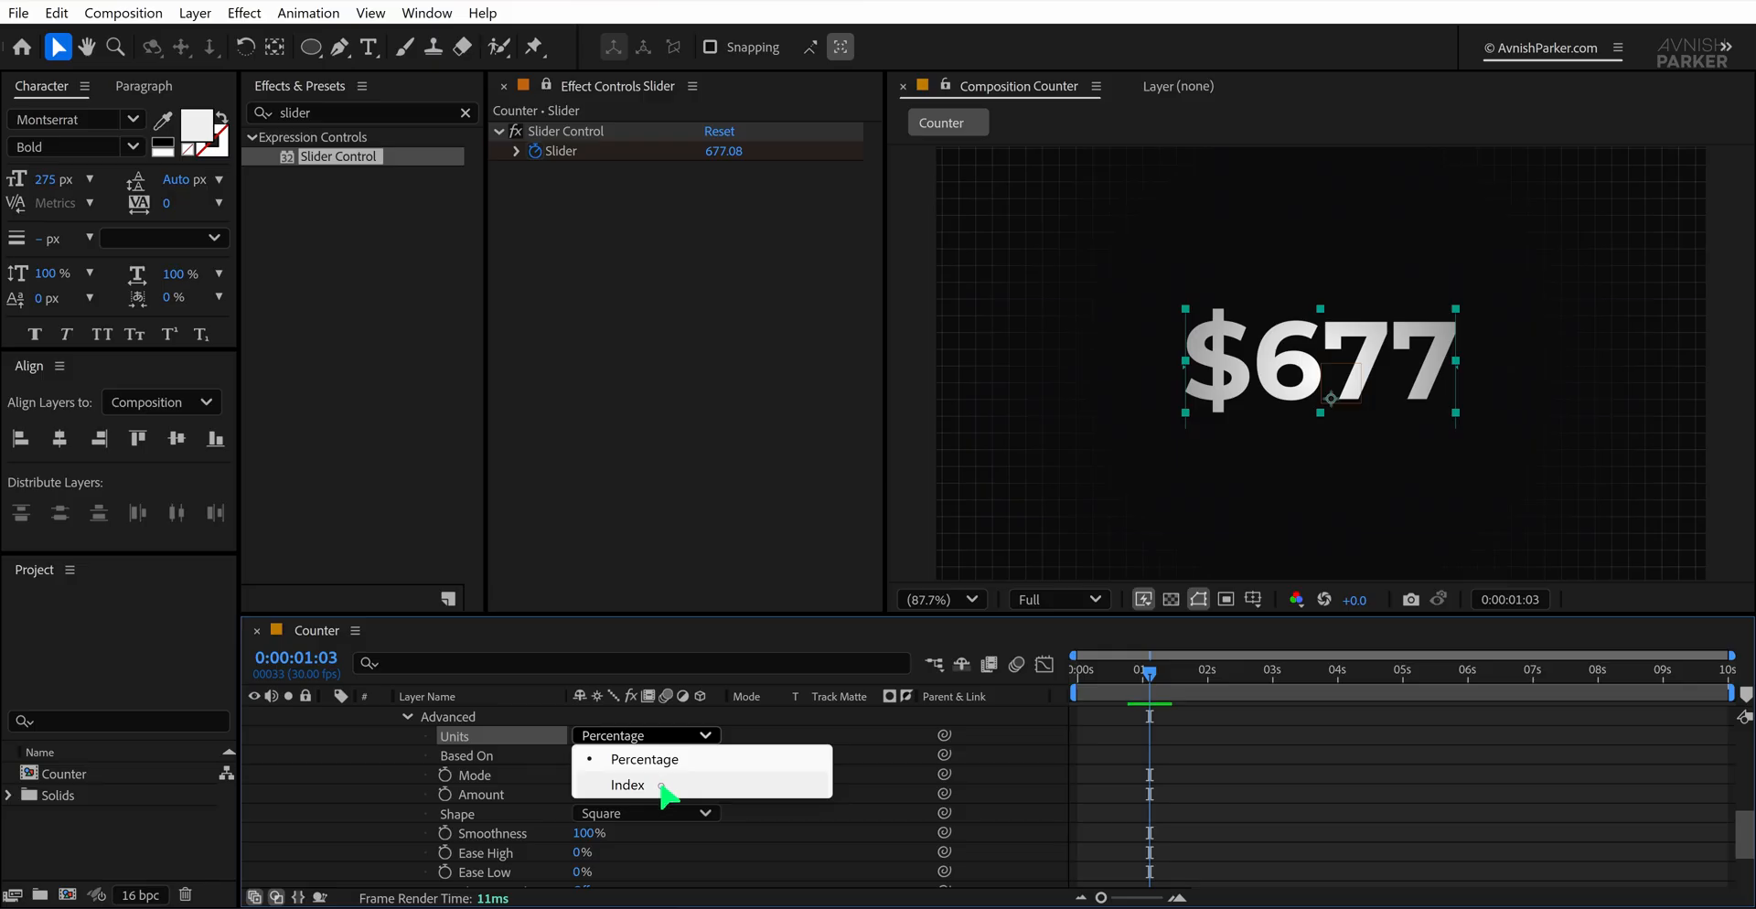
left_click(628, 784)
Set Range Selector 1's End to 1 and the animator's Scale to 50% to shrink the dollar sign
scroll(801, 806, "up", 2)
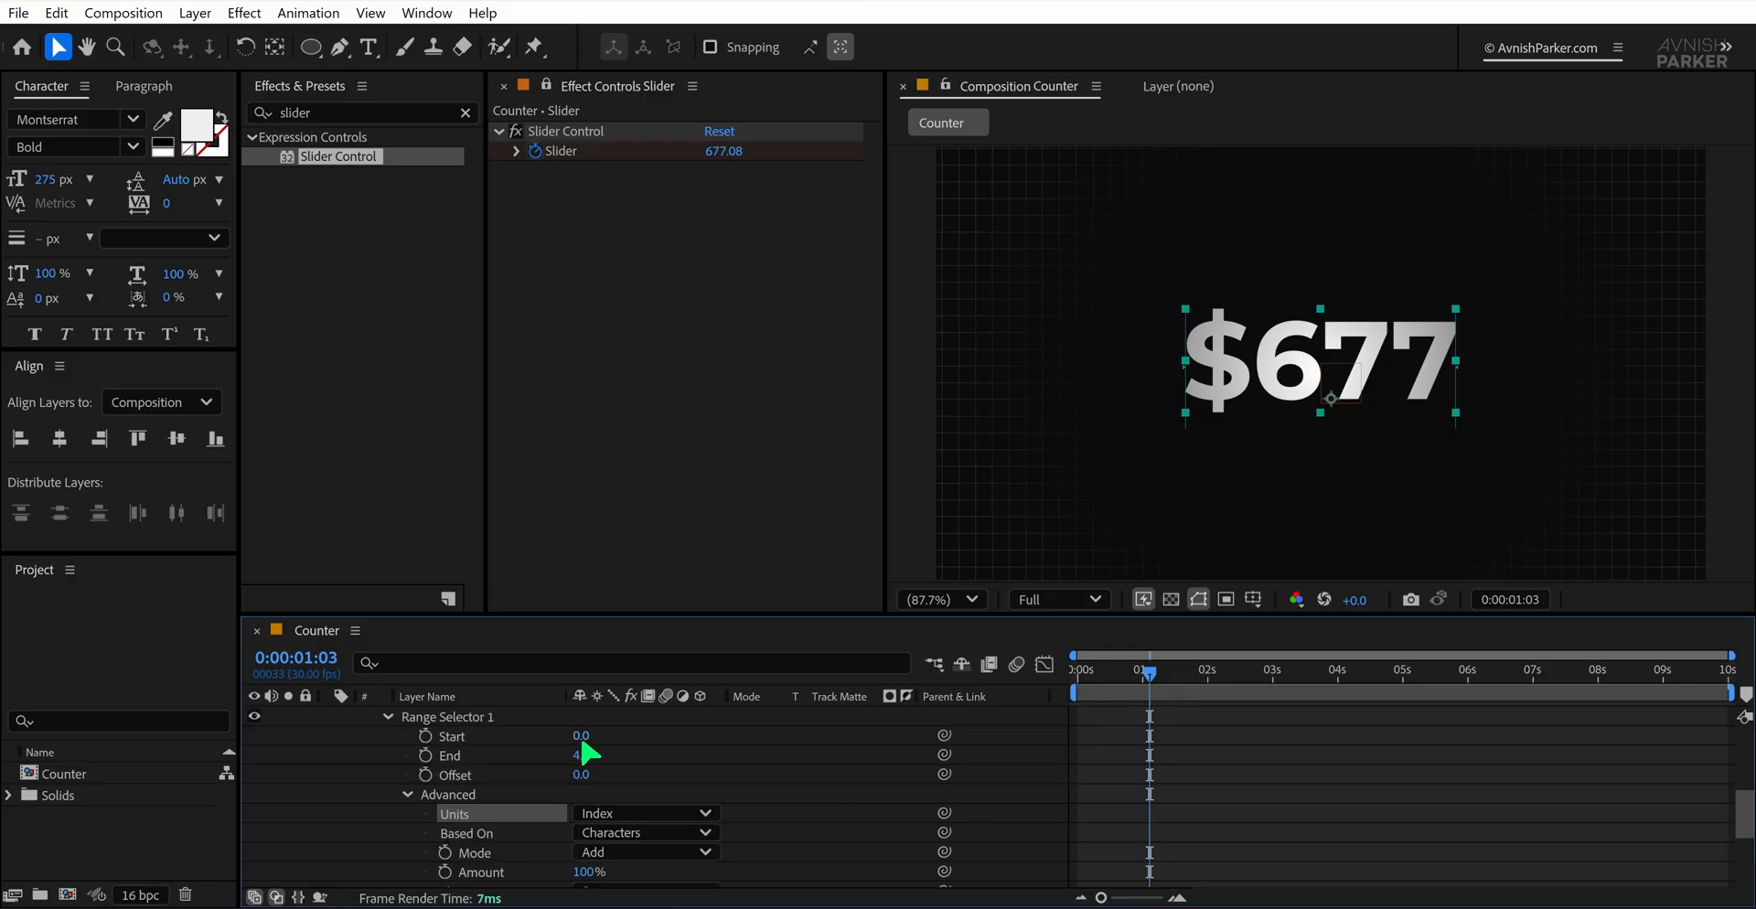
left_click(581, 755)
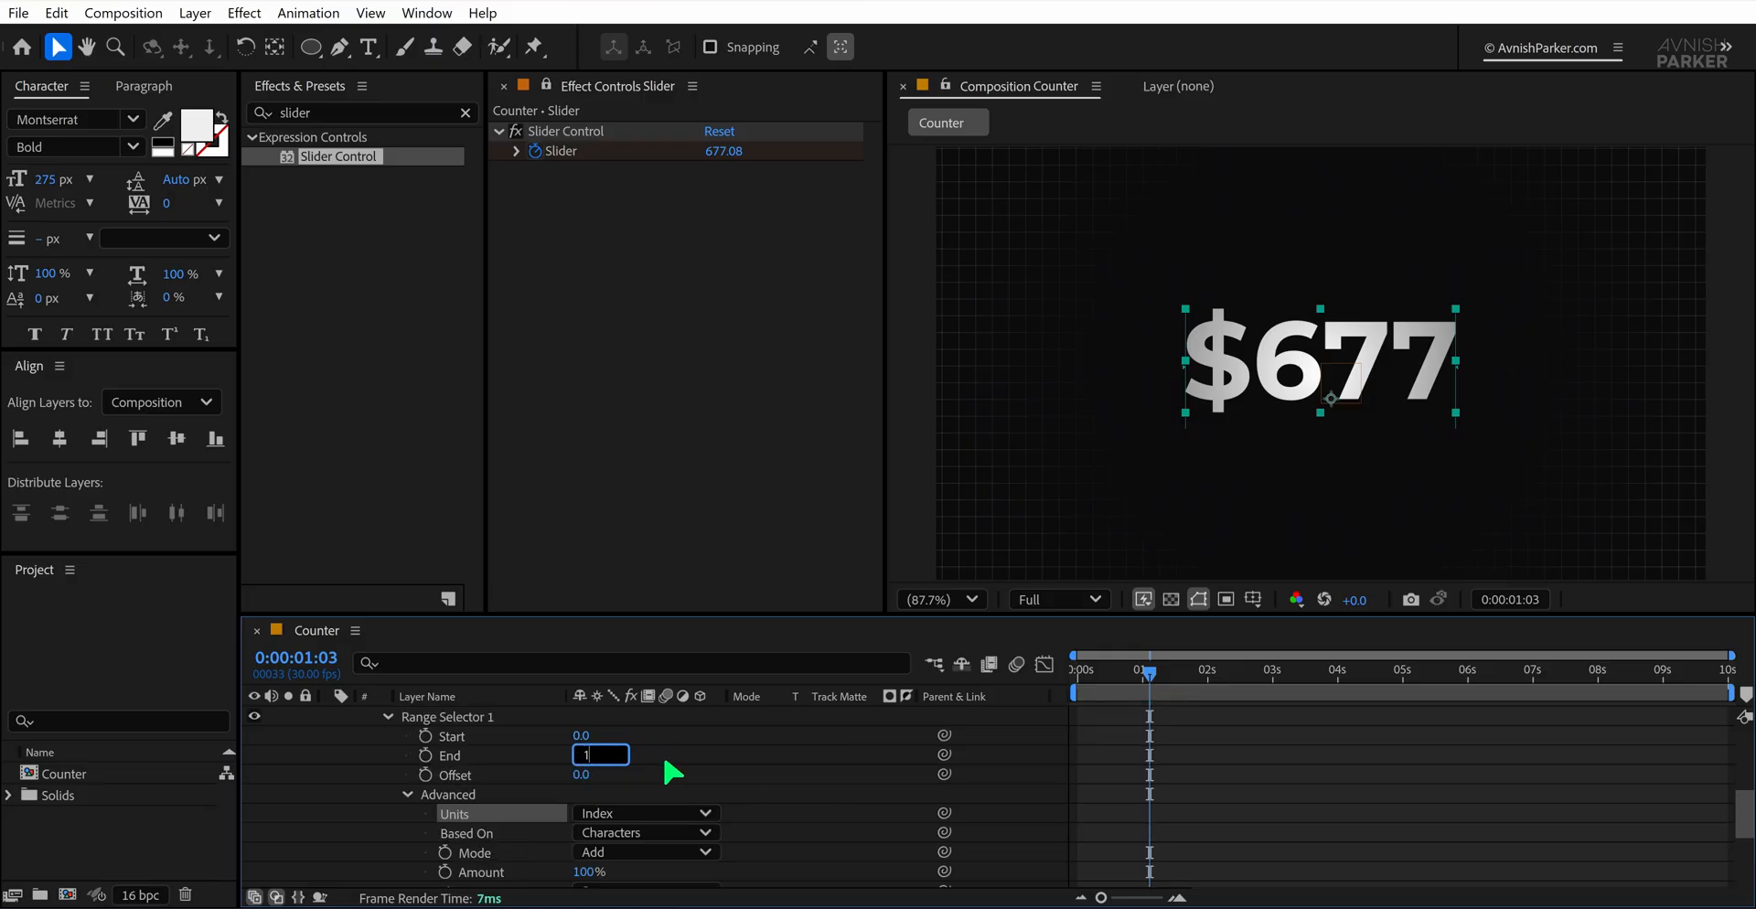
key("Return")
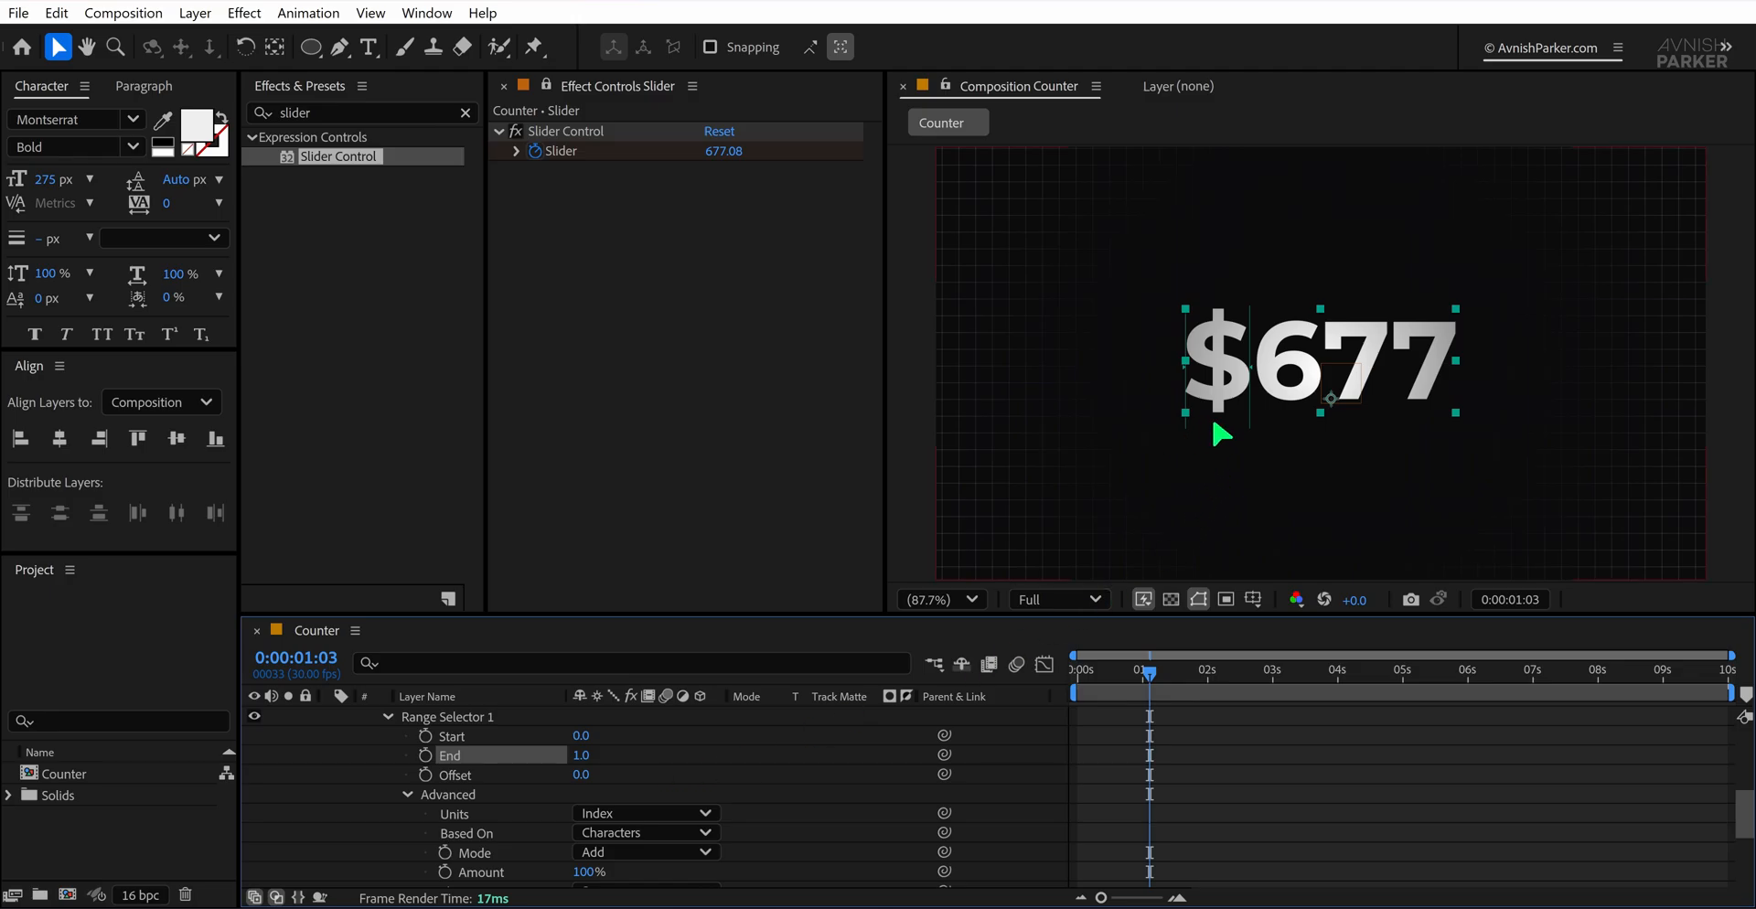
scroll(838, 766, "down", 4)
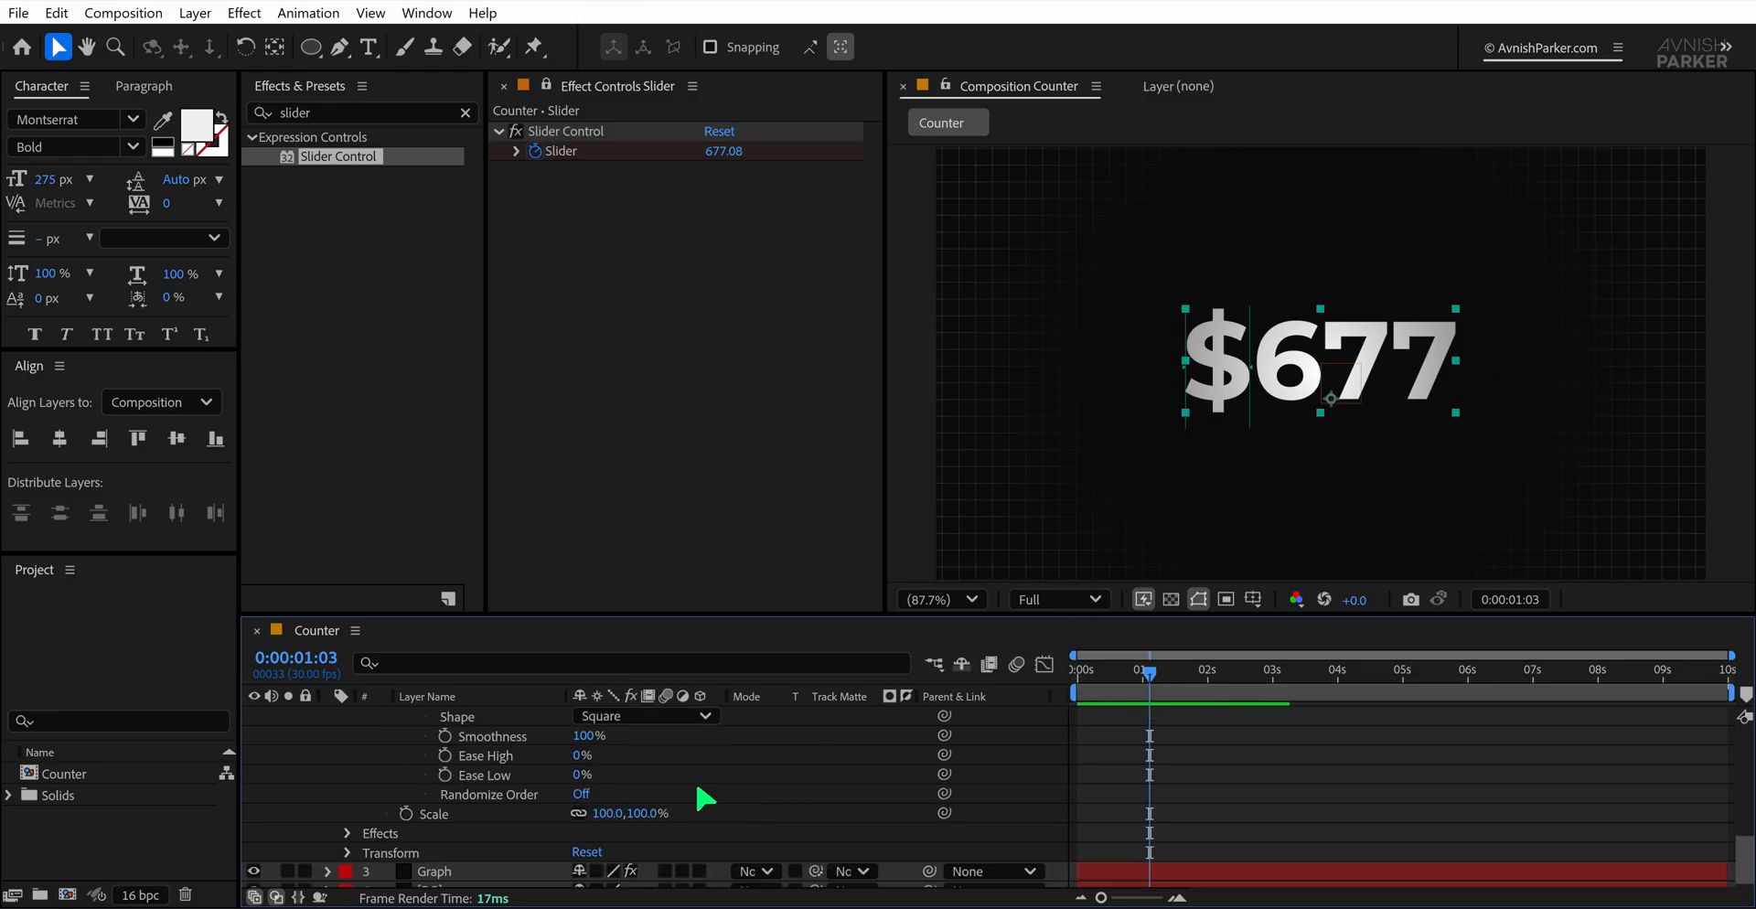
mouse_move(650, 820)
left_mouse_down()
mouse_move(628, 825)
mouse_move(642, 821)
left_mouse_up()
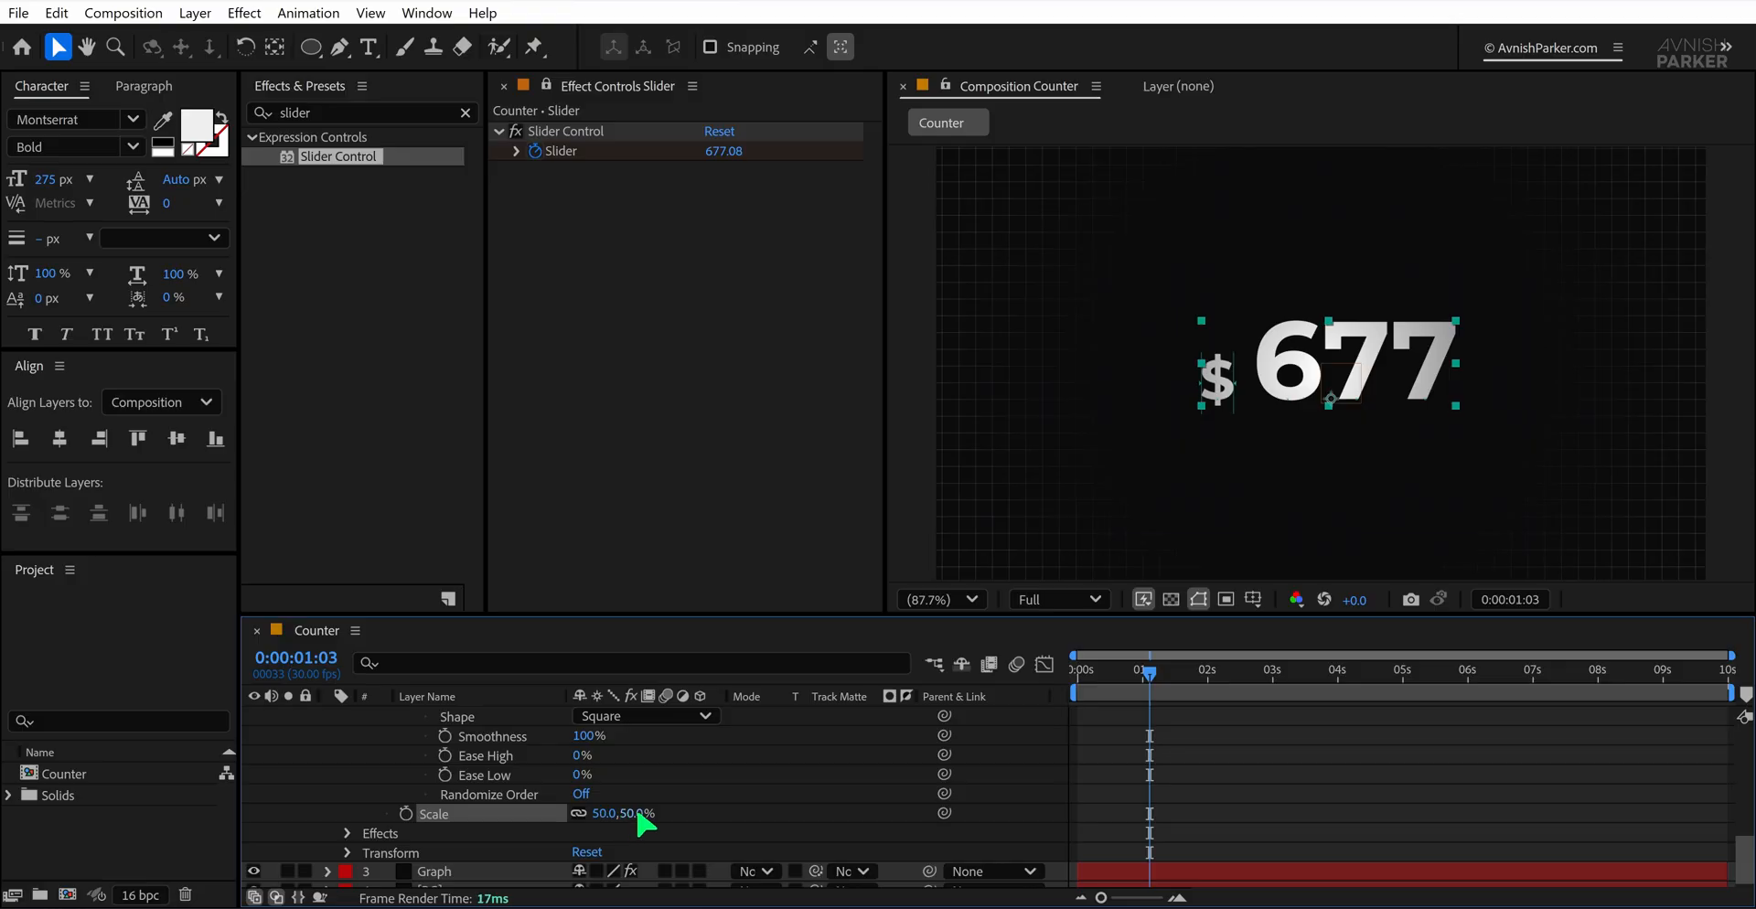
Add a Position property to Animator 1 and raise the dollar sign by setting it to 0, -71
scroll(739, 813, "up", 5)
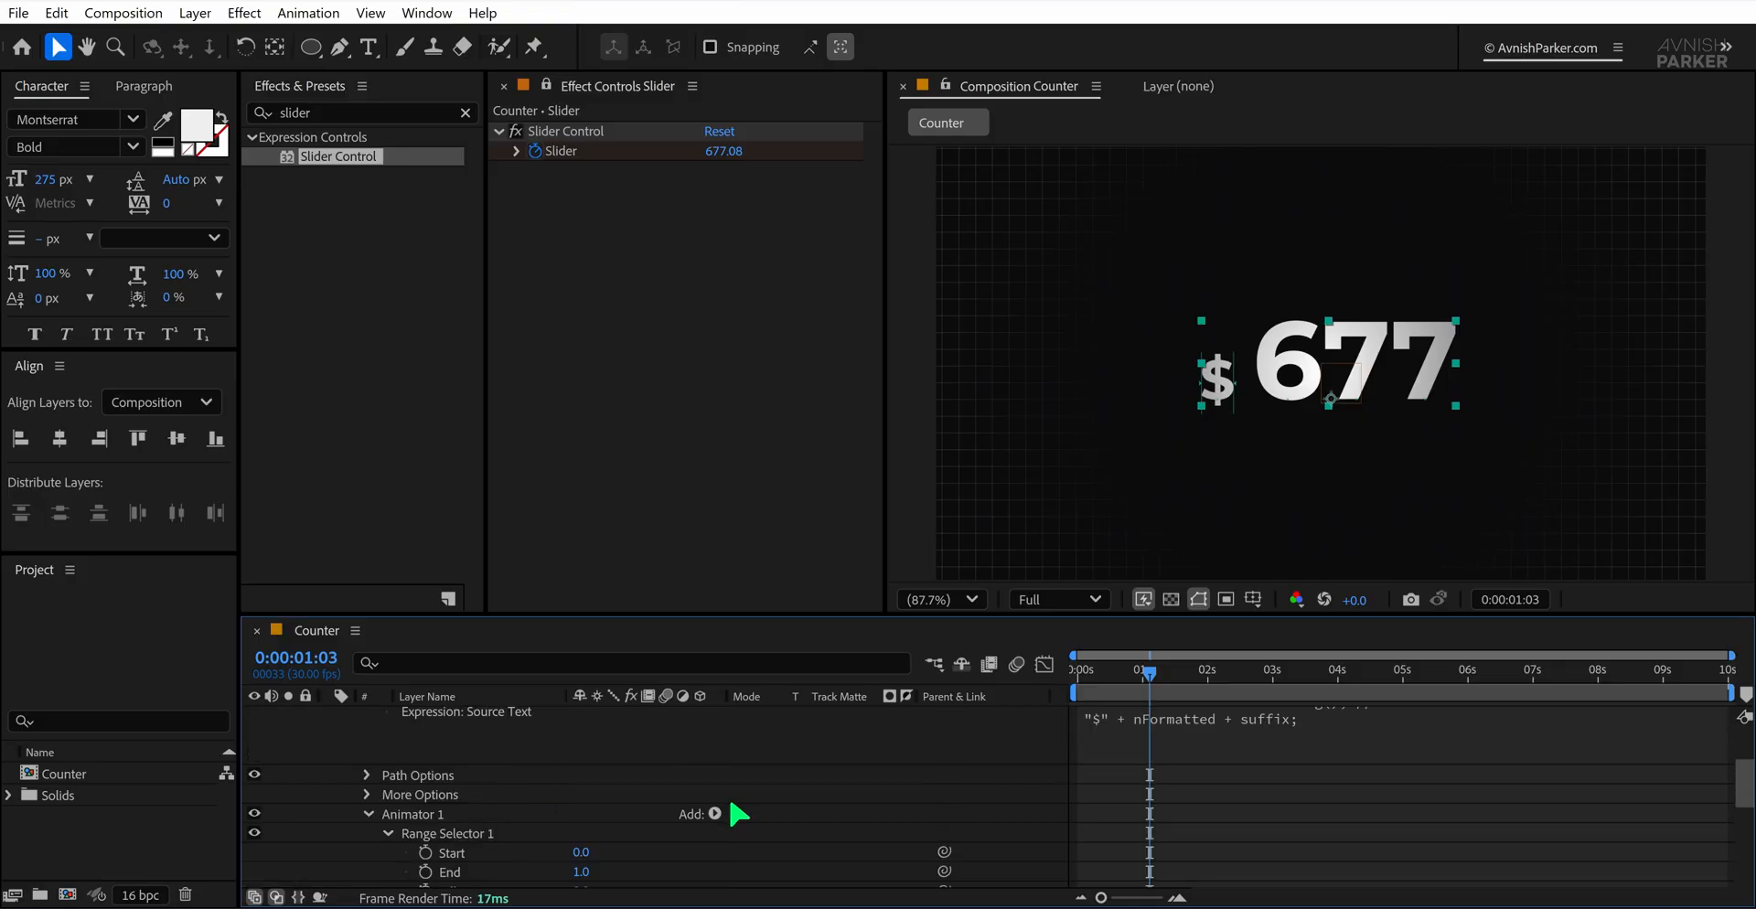
left_click(716, 813)
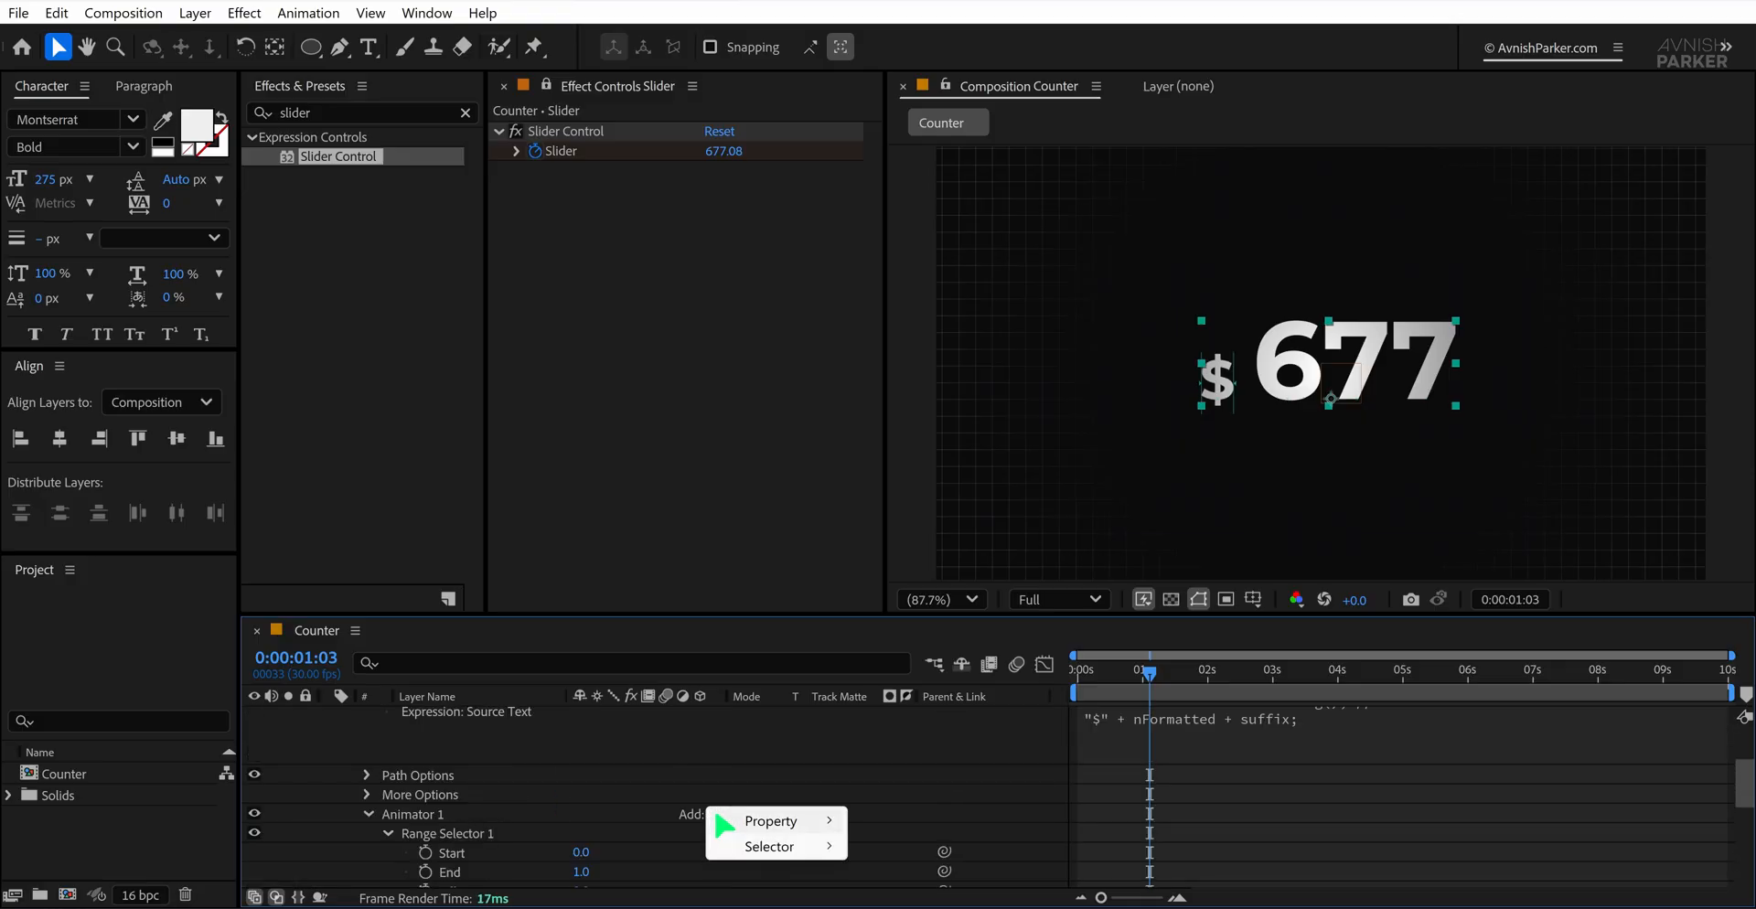
mouse_move(792, 821)
left_click(938, 443)
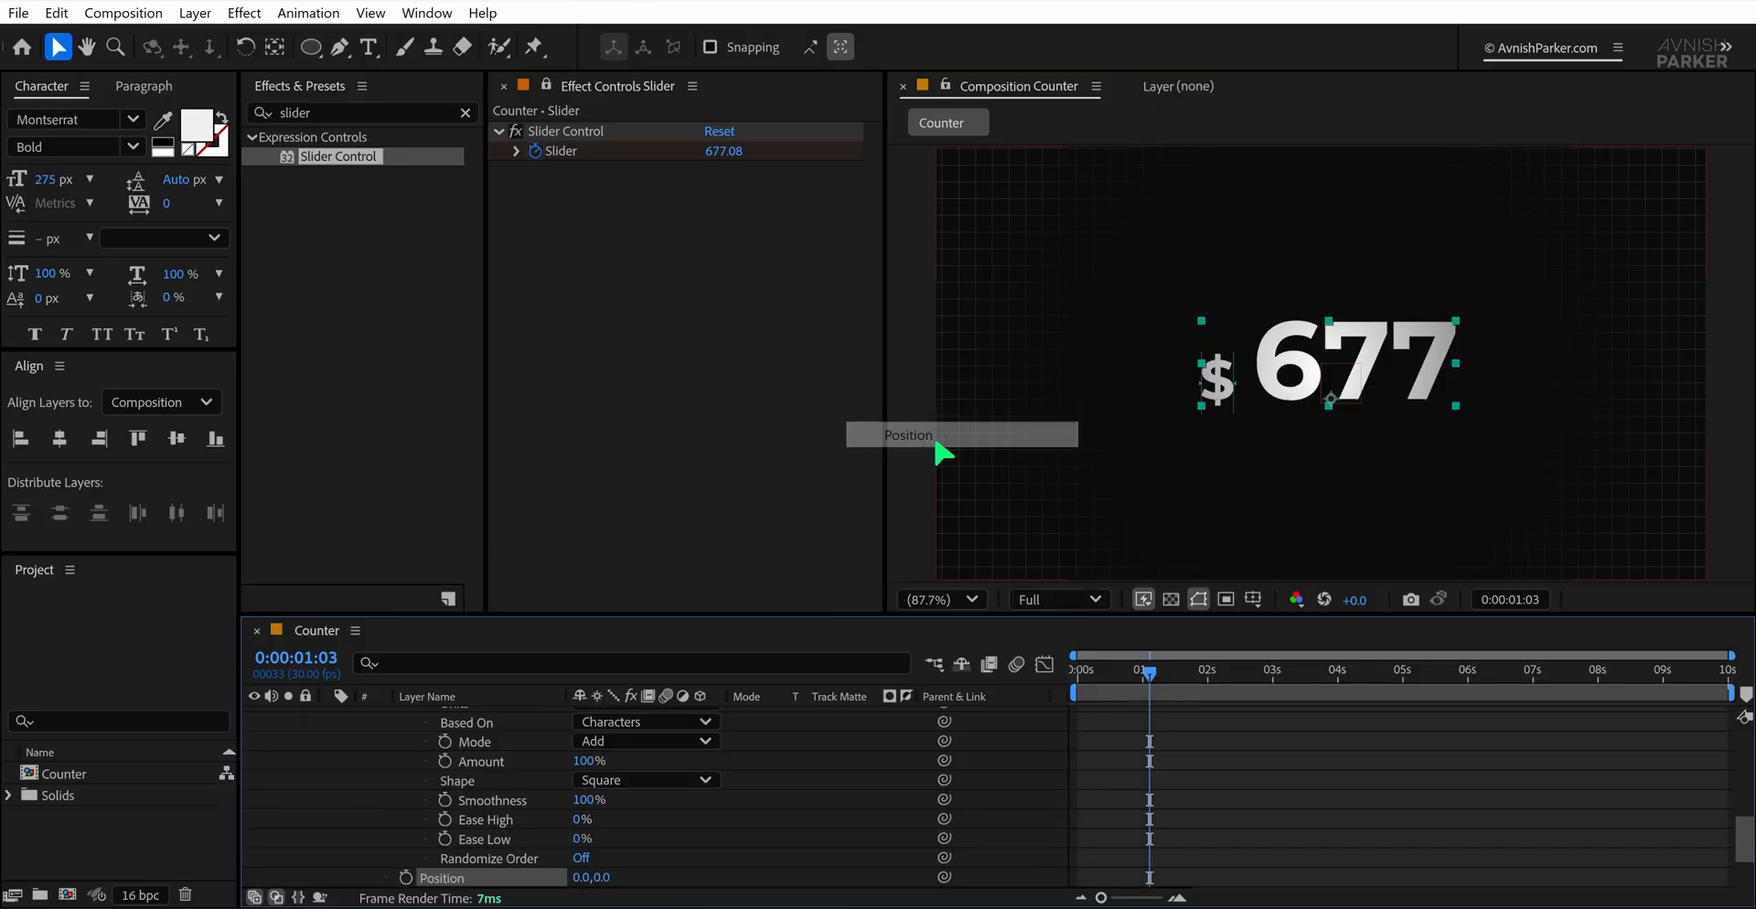
left_click_drag(603, 883, 535, 887)
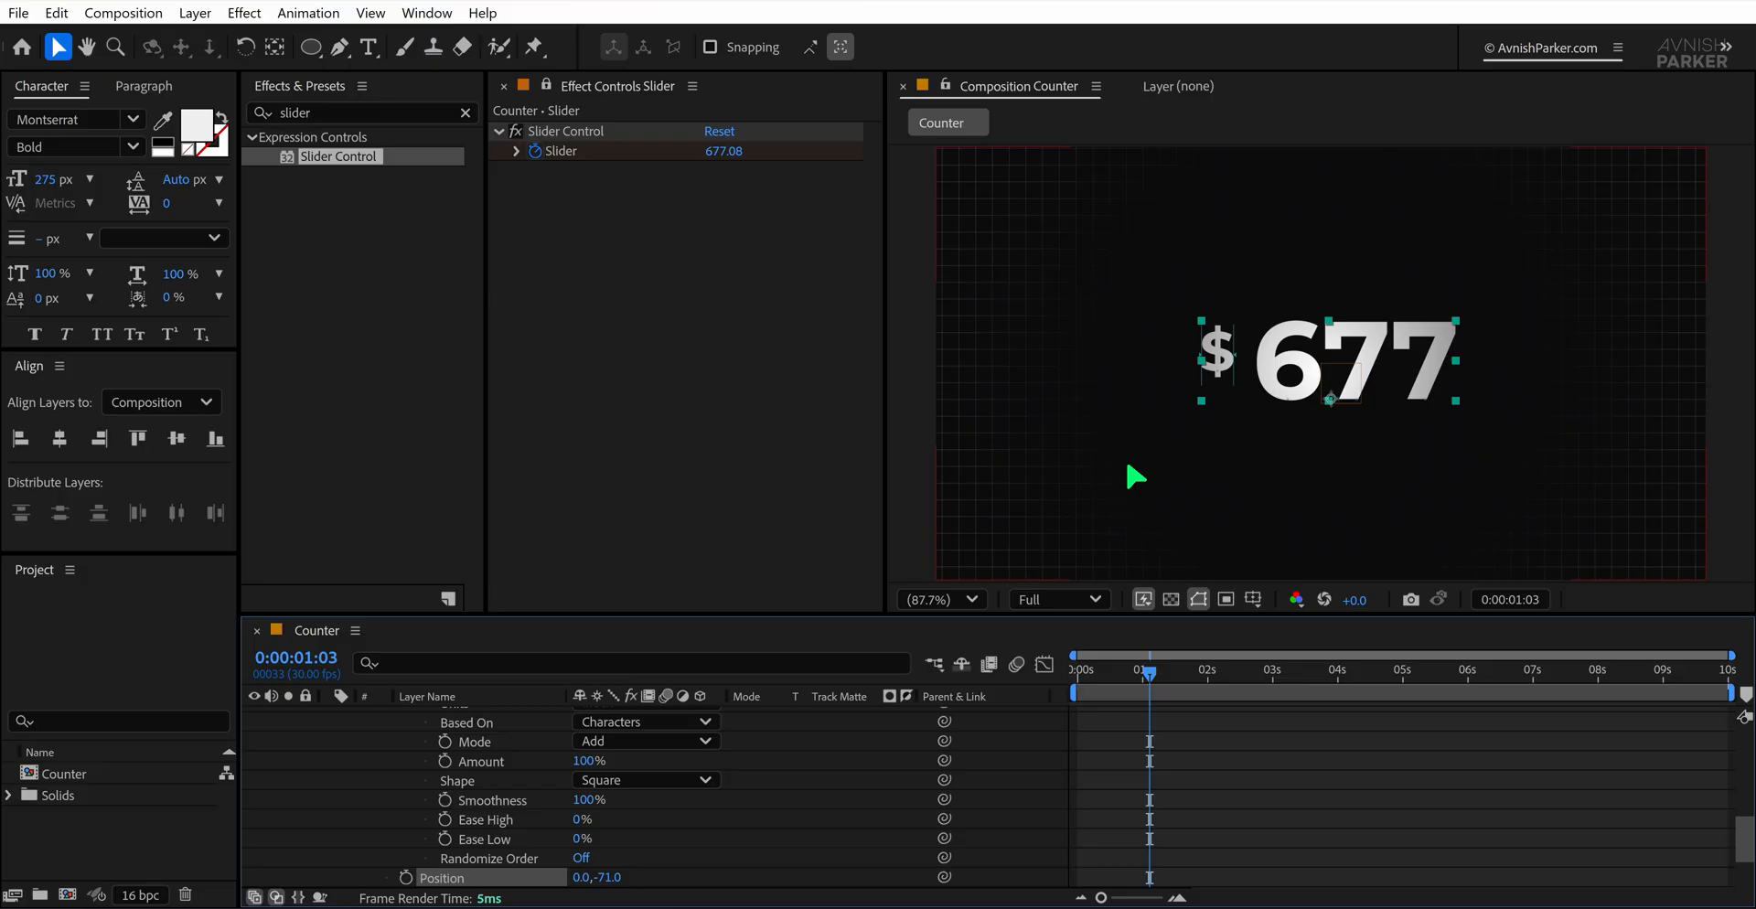
Align the dollar sign with a horizontal guide along the top of the digits by setting its animator Position to 0, -76
key("ctrl+r")
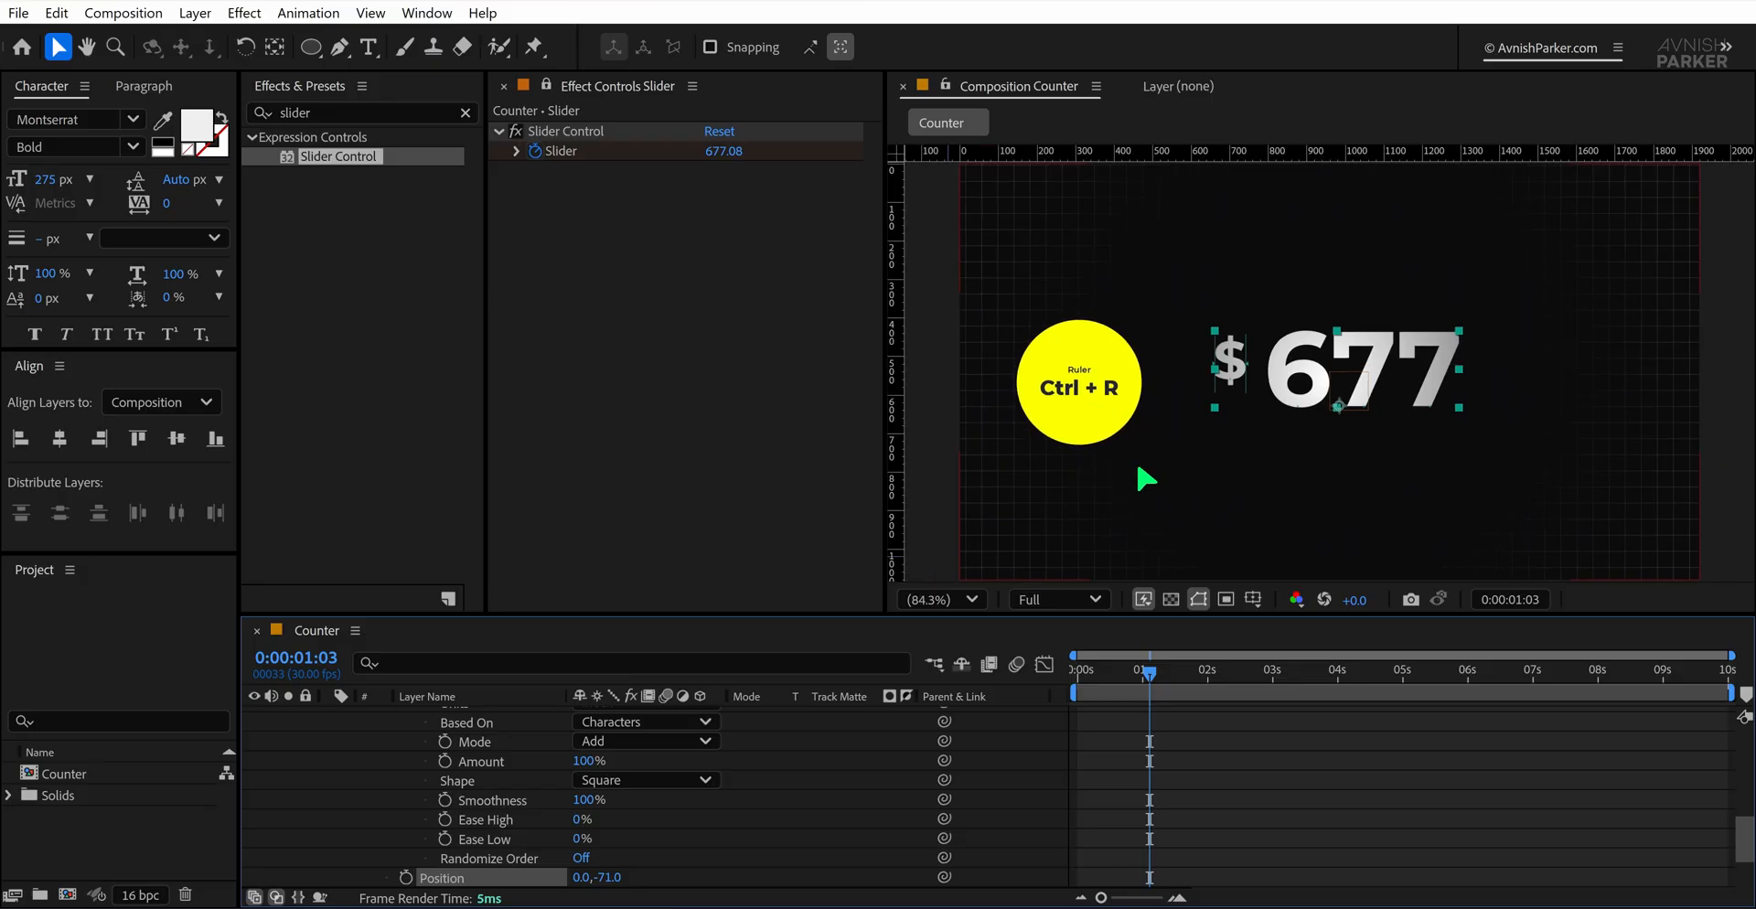
left_click_drag(1374, 146, 1395, 331)
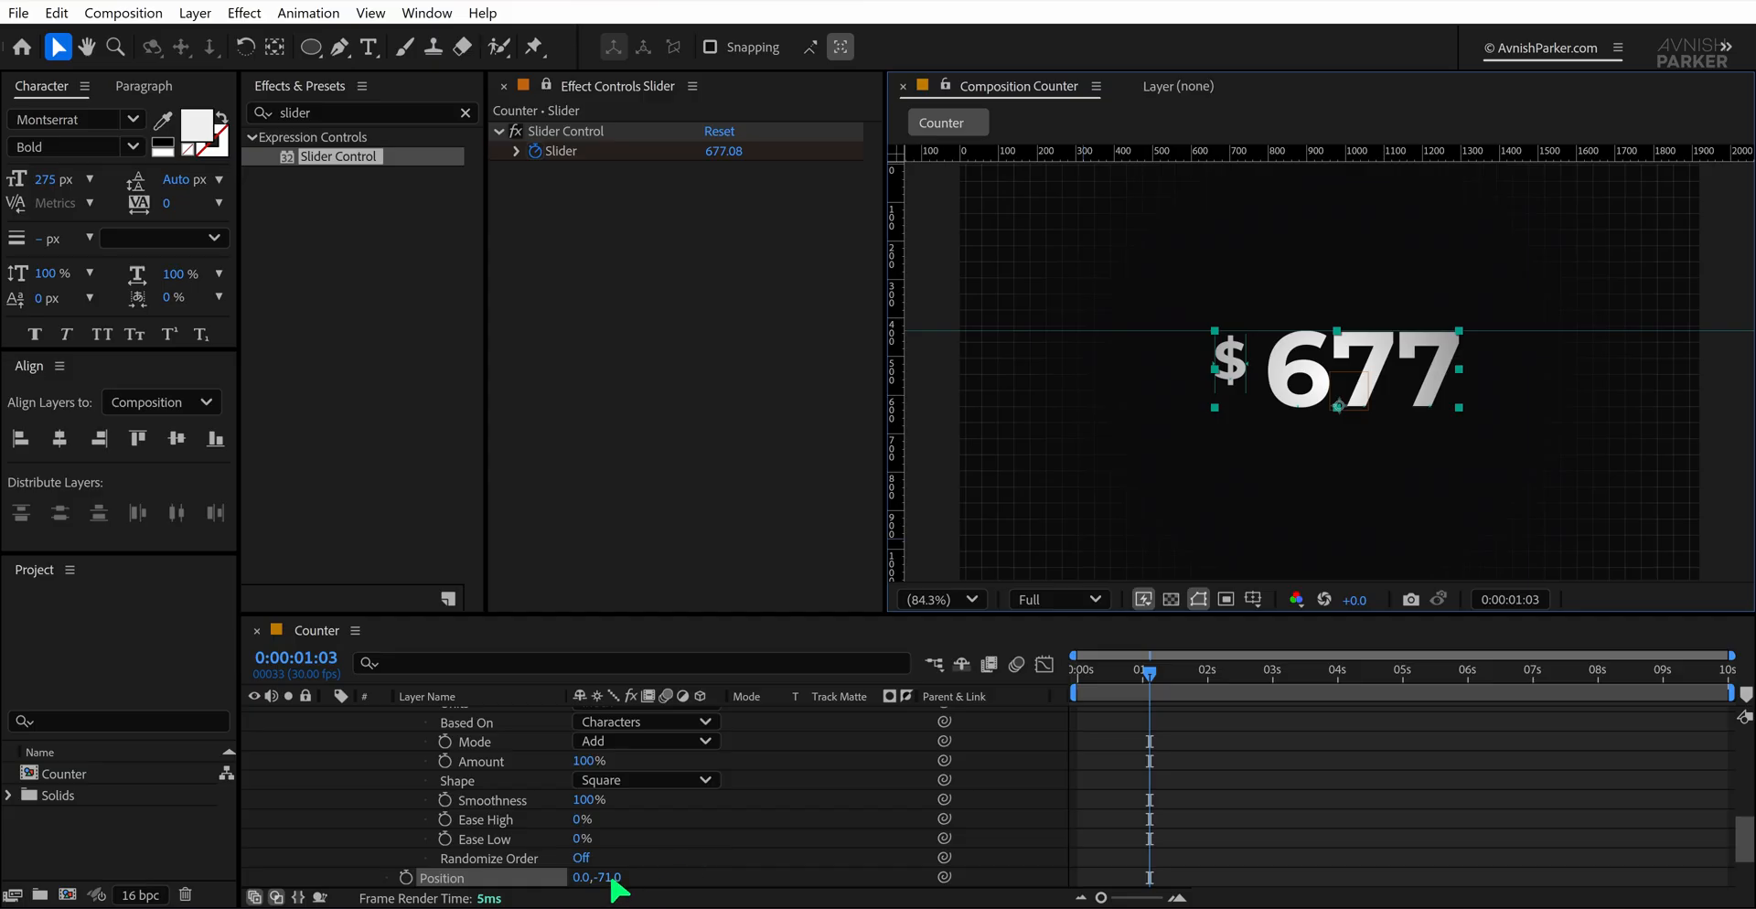
left_click_drag(611, 879, 606, 879)
left_click(756, 848)
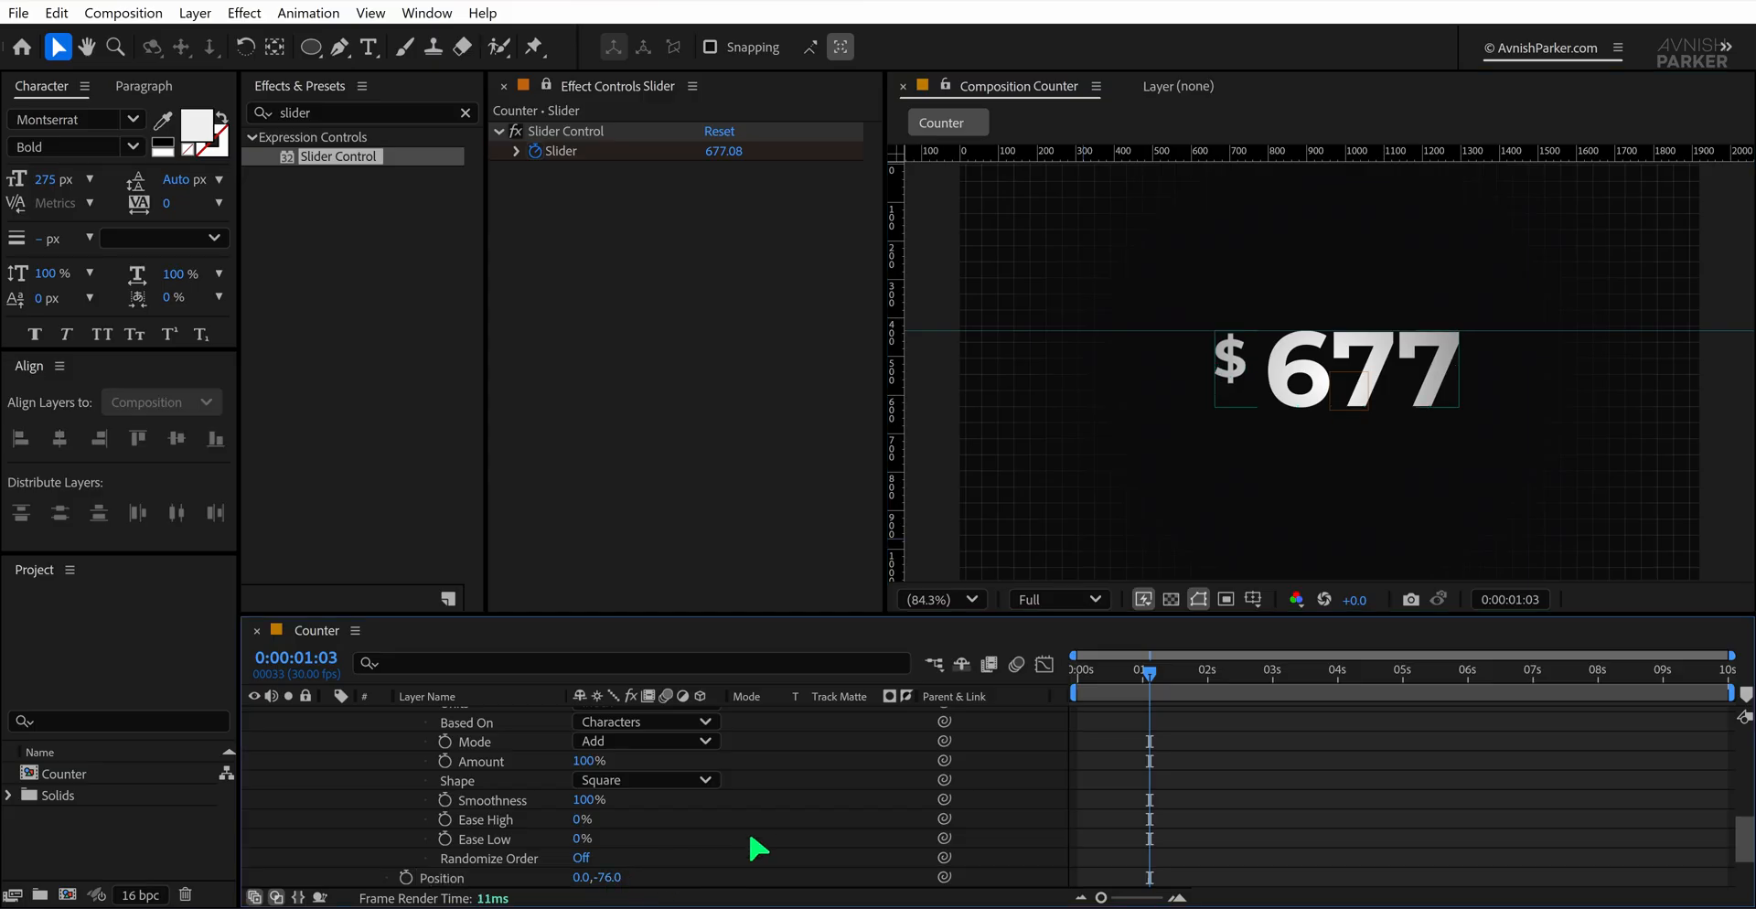
key("space")
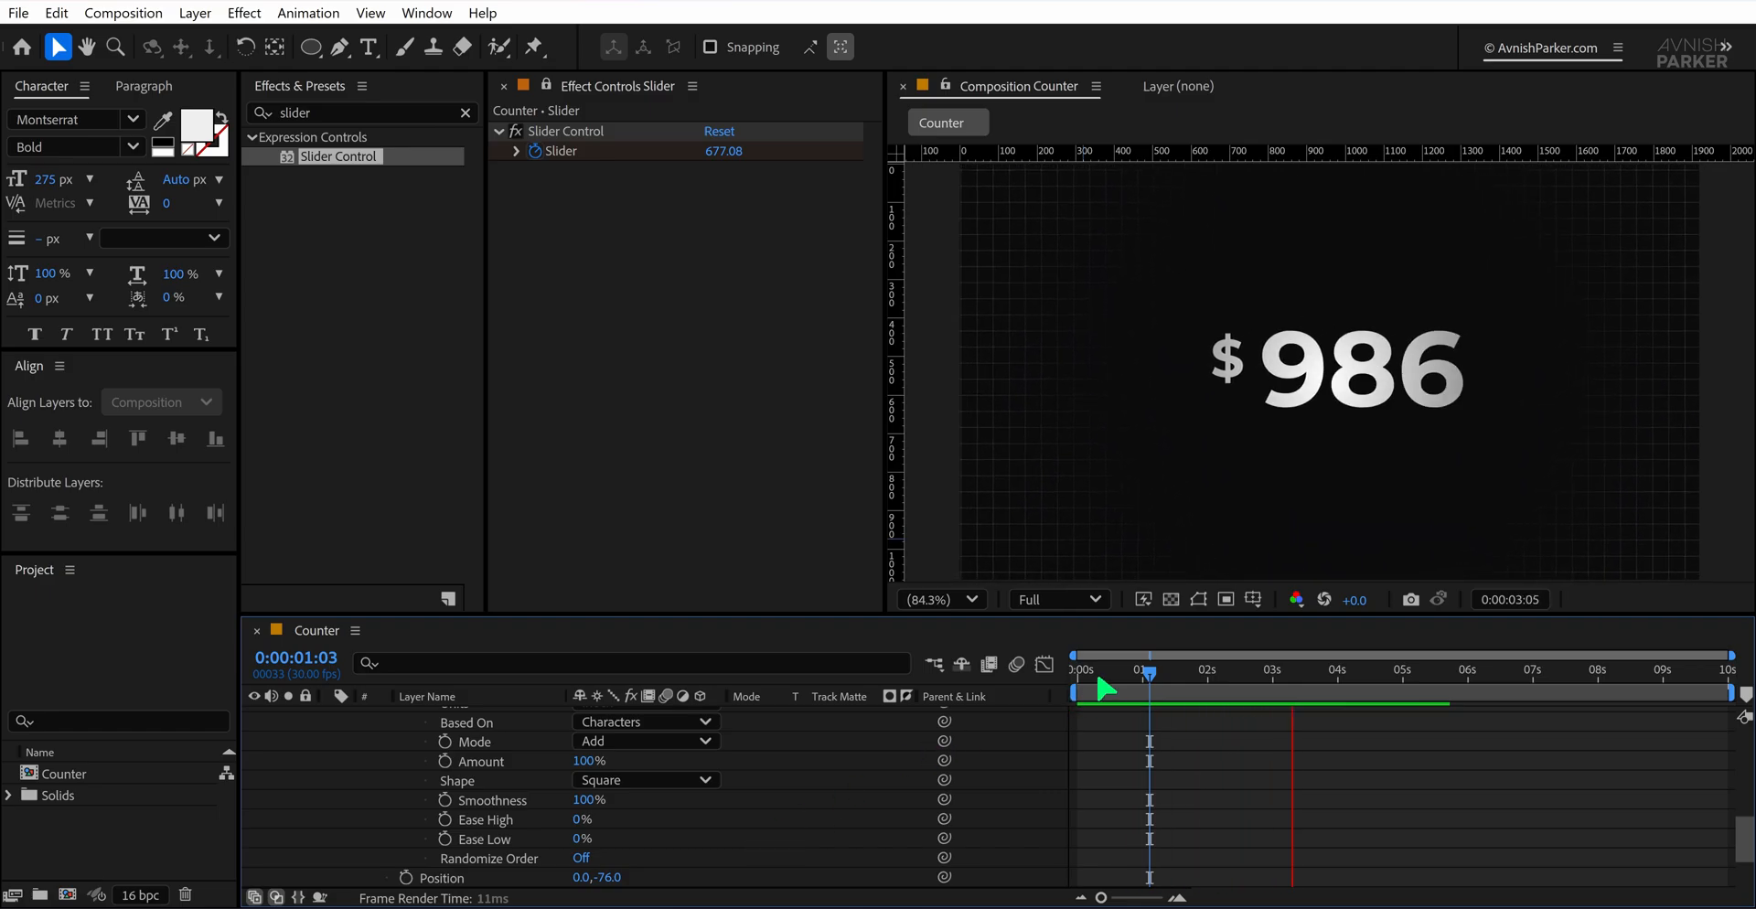
Reveal the counter layer's Source Text expression, set its suffix variable to "K" and preview the counter
left_click_drag(1102, 690, 1210, 695)
key("e")
key("e")
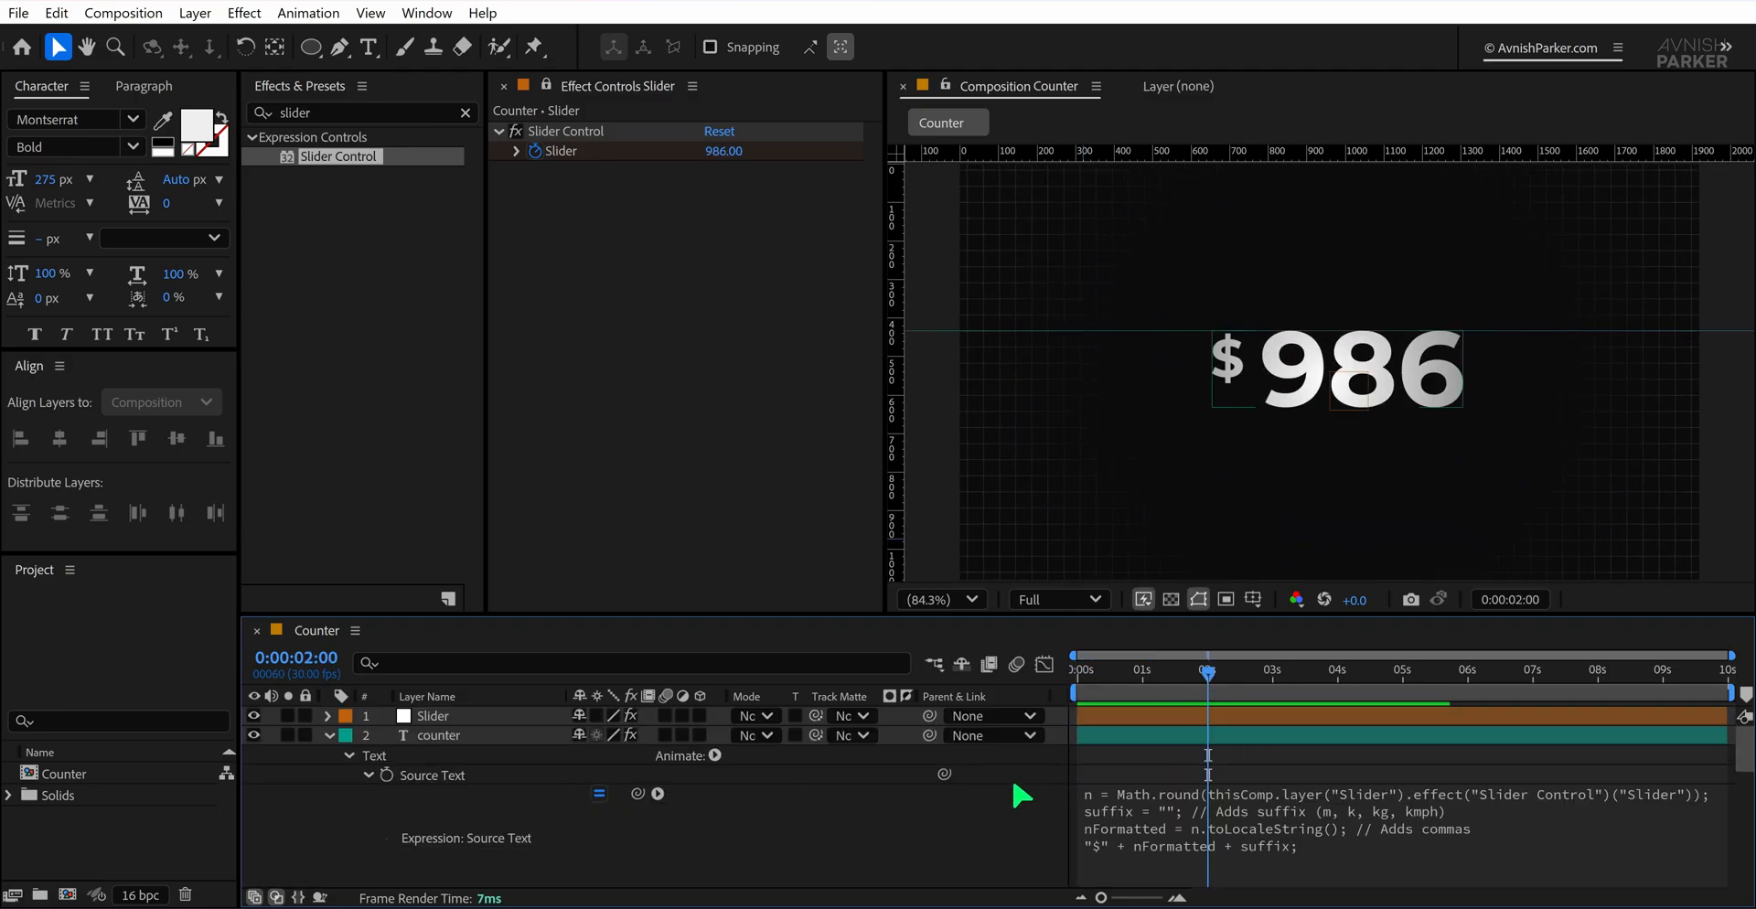
left_click(1121, 833)
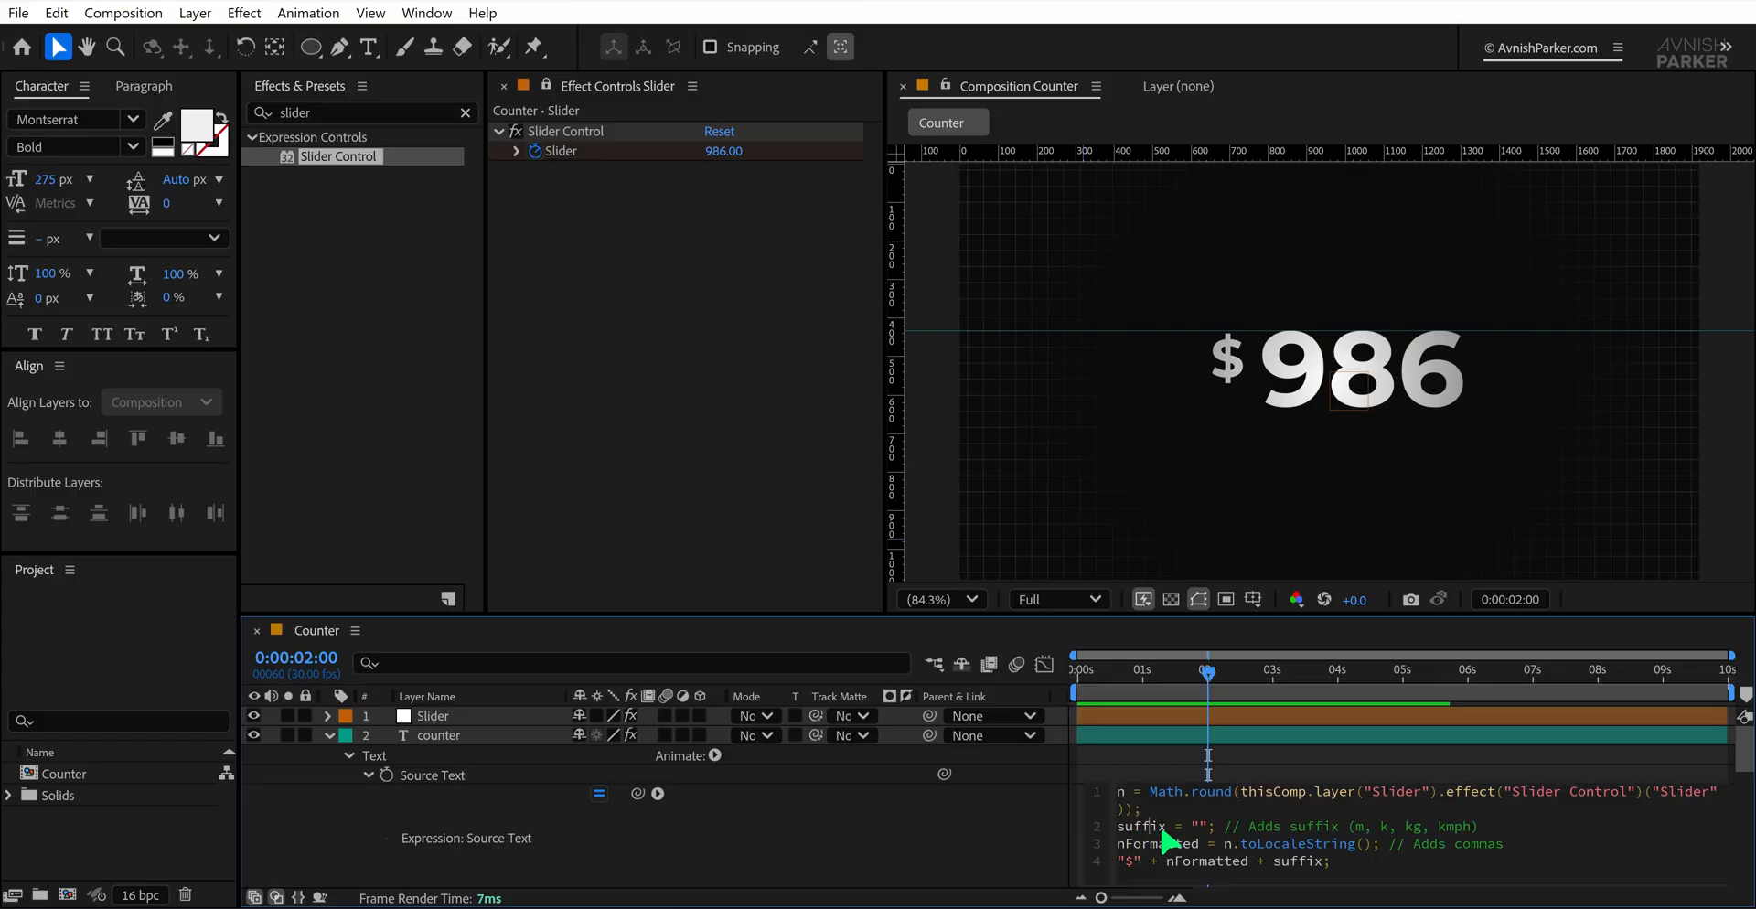
left_click(1201, 826)
type("K")
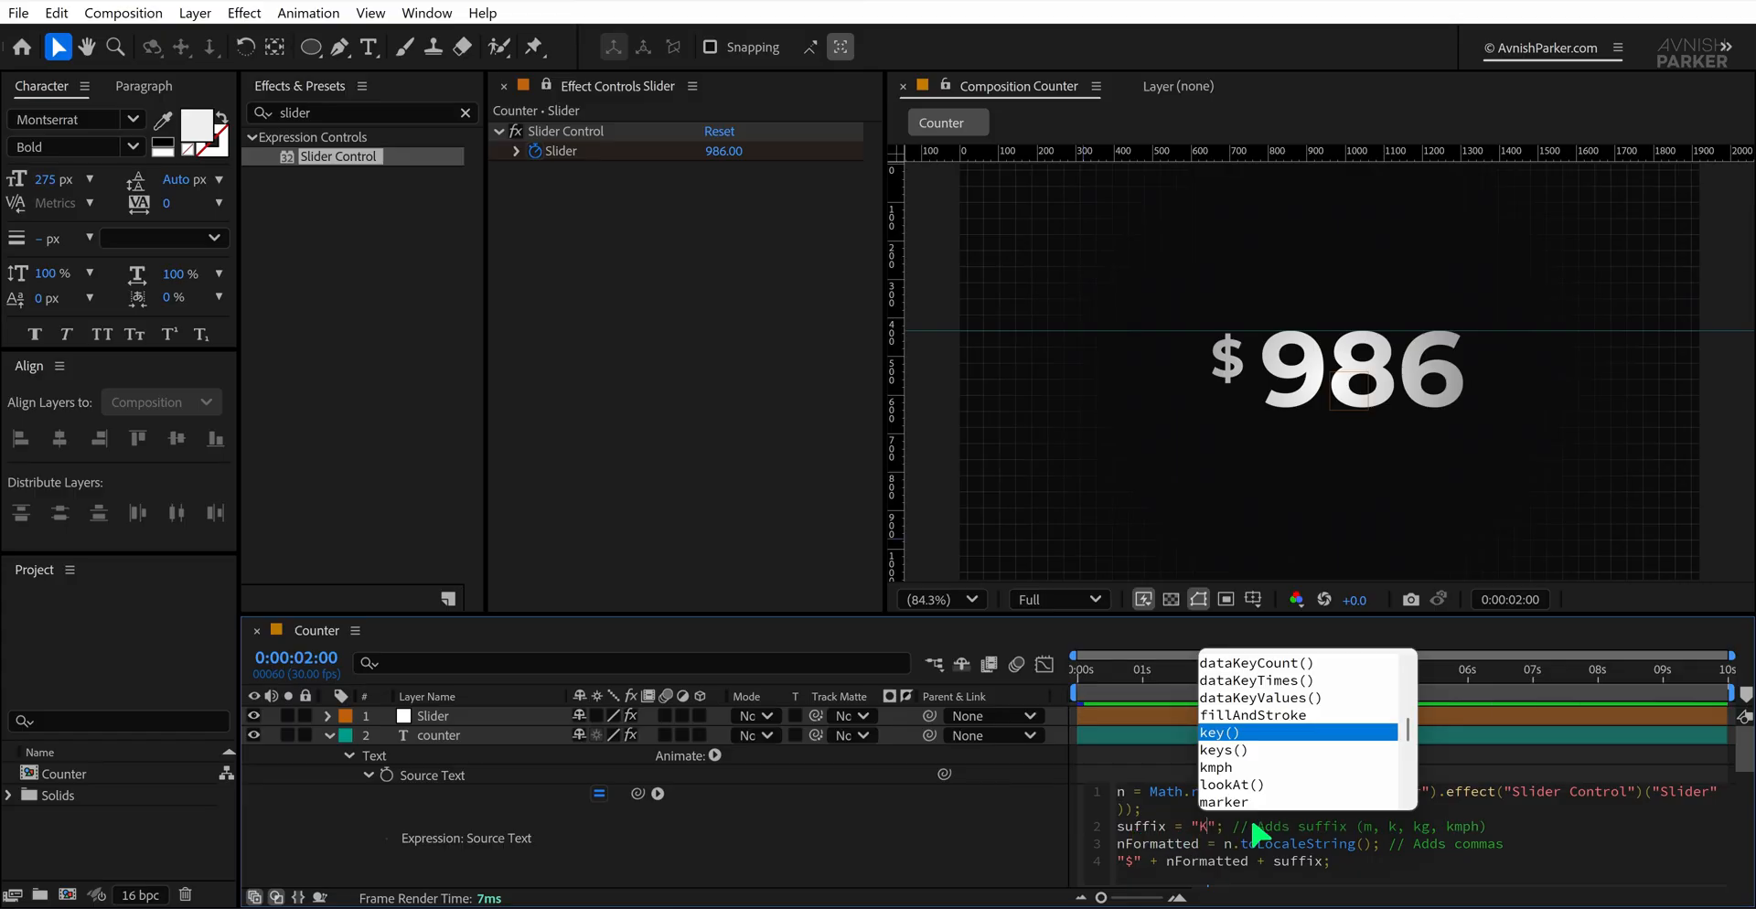
left_click(1011, 821)
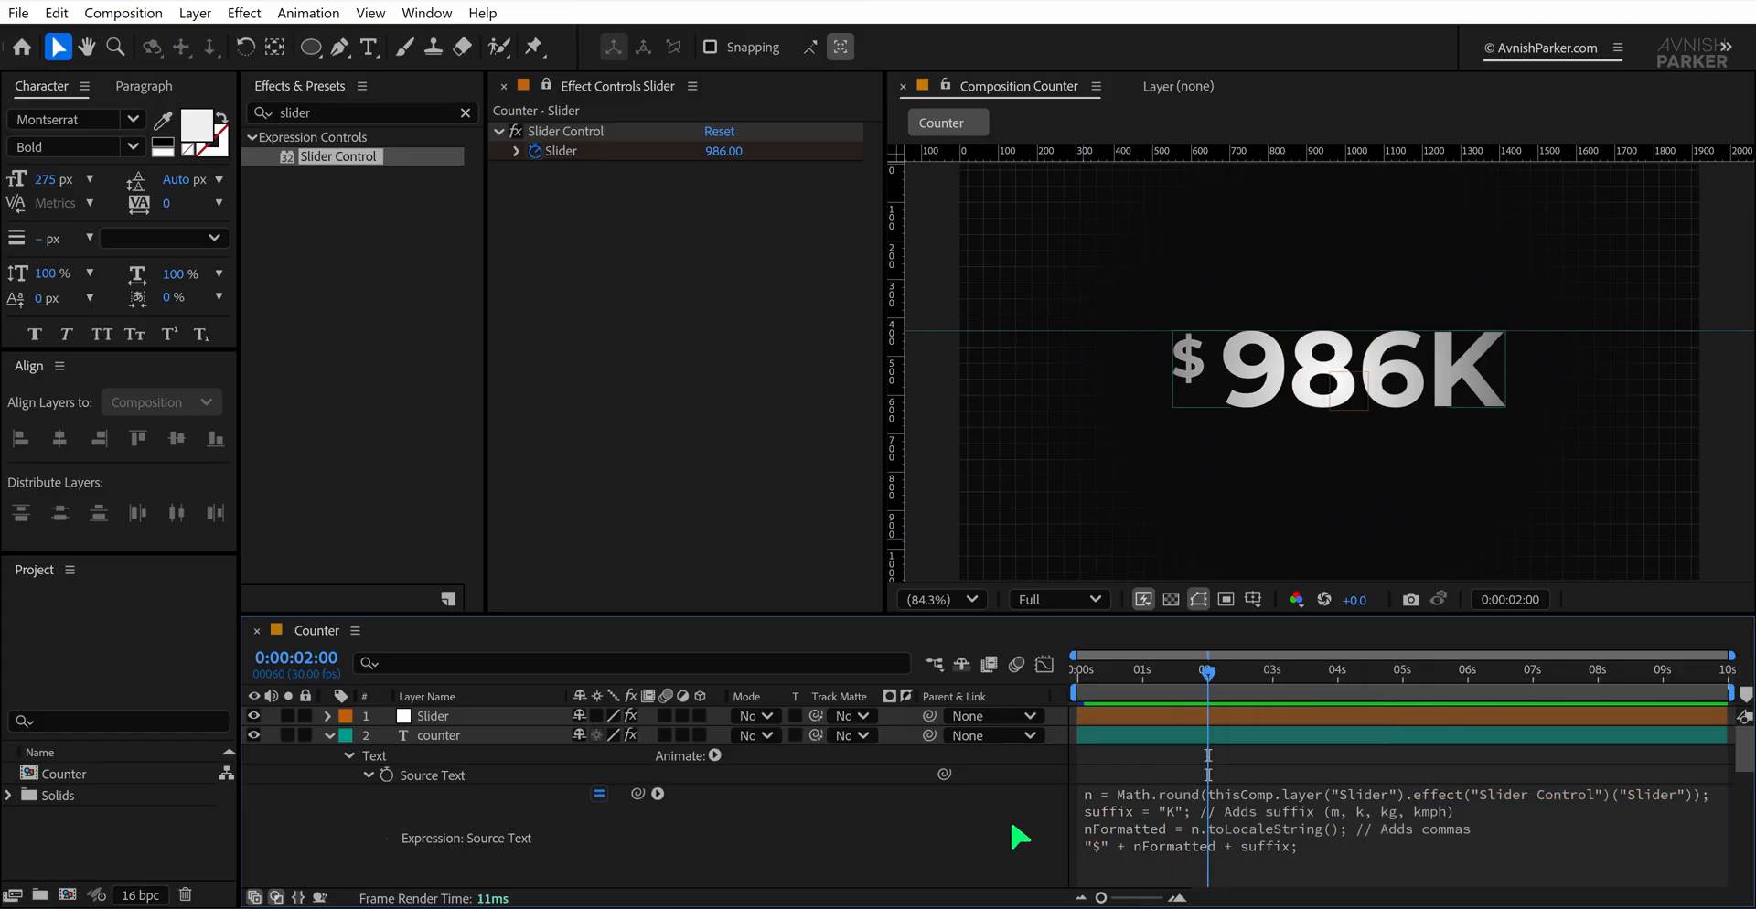
key("space")
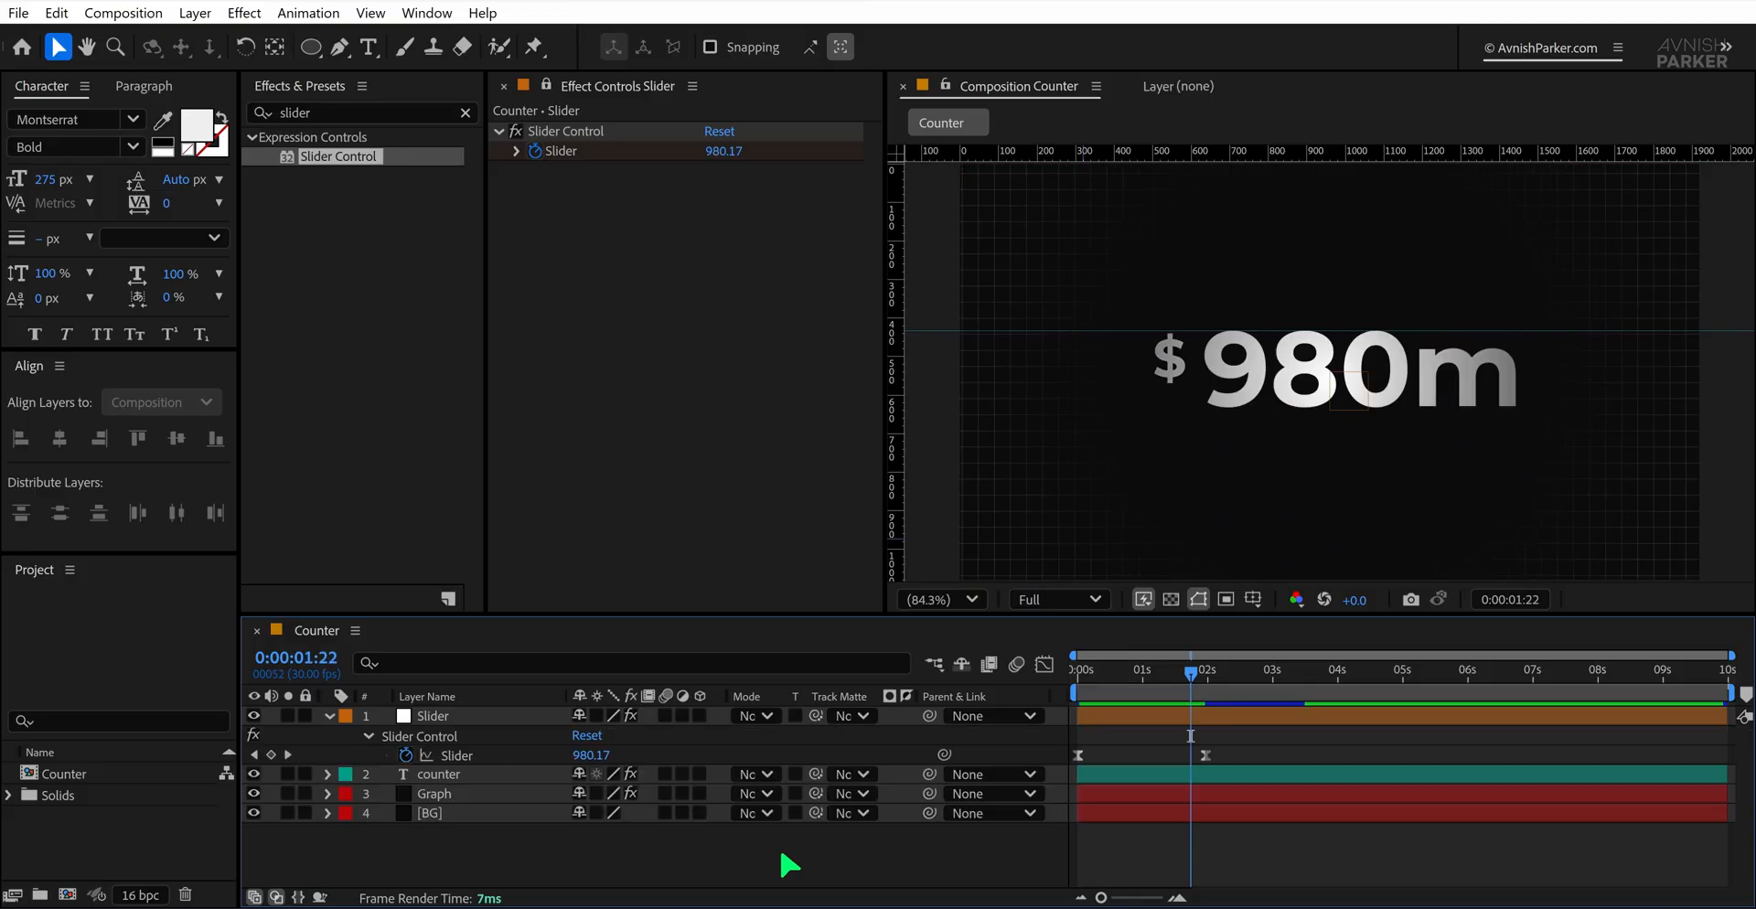
Draw a red, stroke-free rounded rectangle about 239 x 87 px above the end of the number and name its layer Banner
left_click_drag(311, 47, 442, 79)
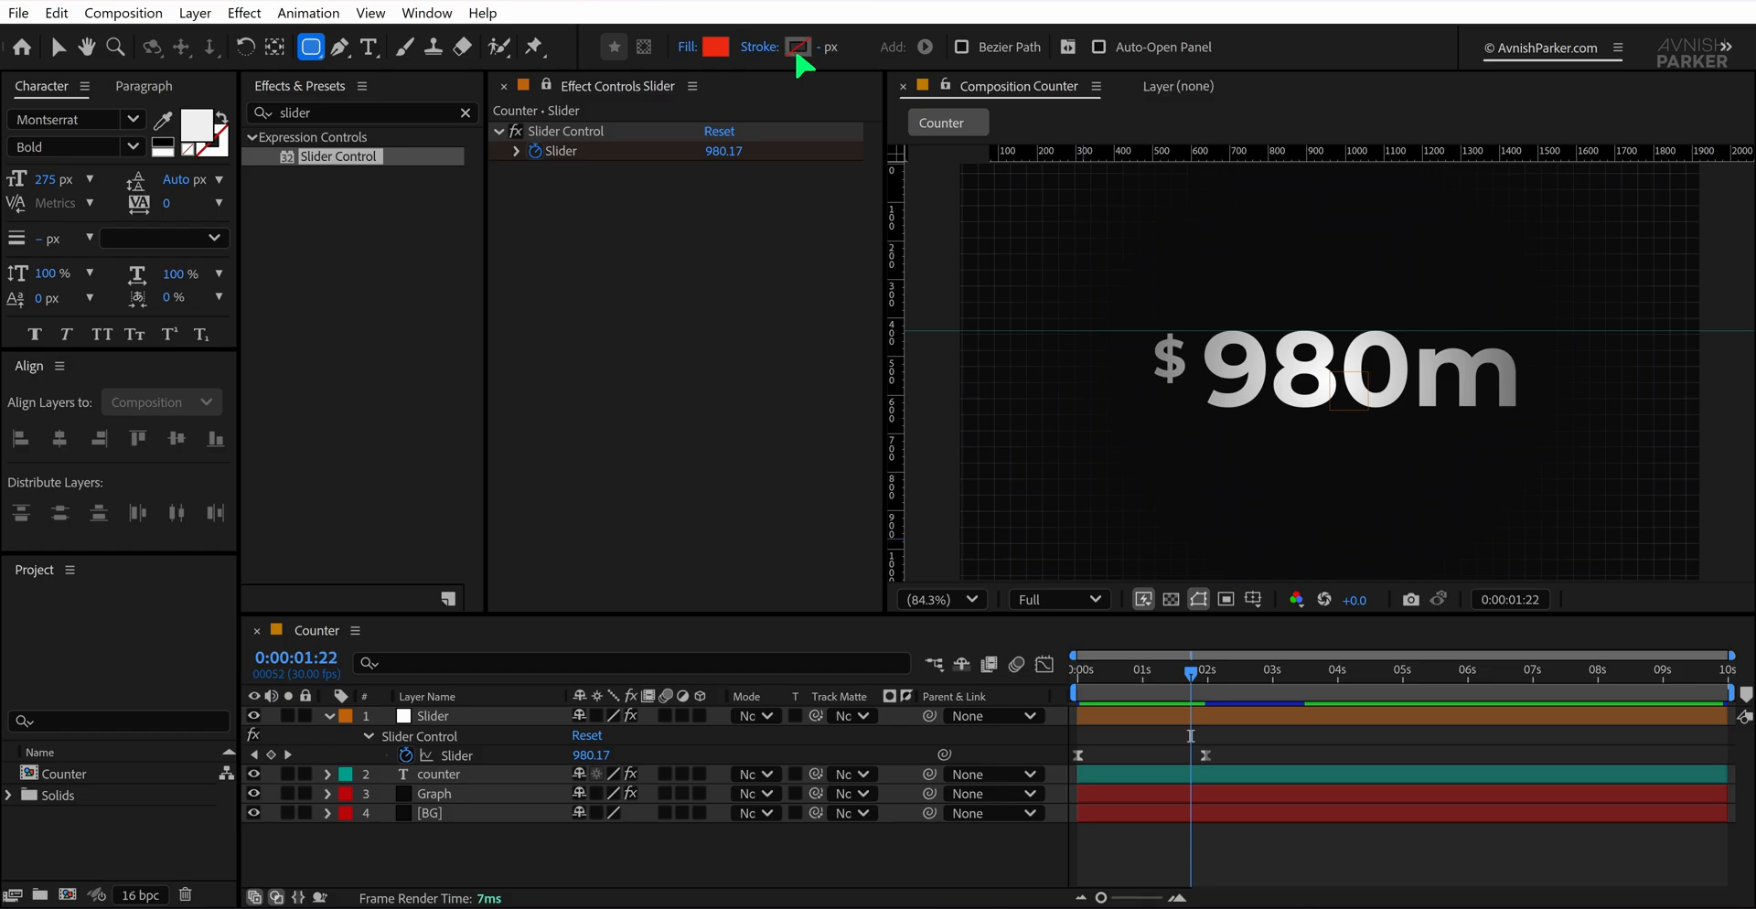
left_click_drag(1398, 291, 1491, 324)
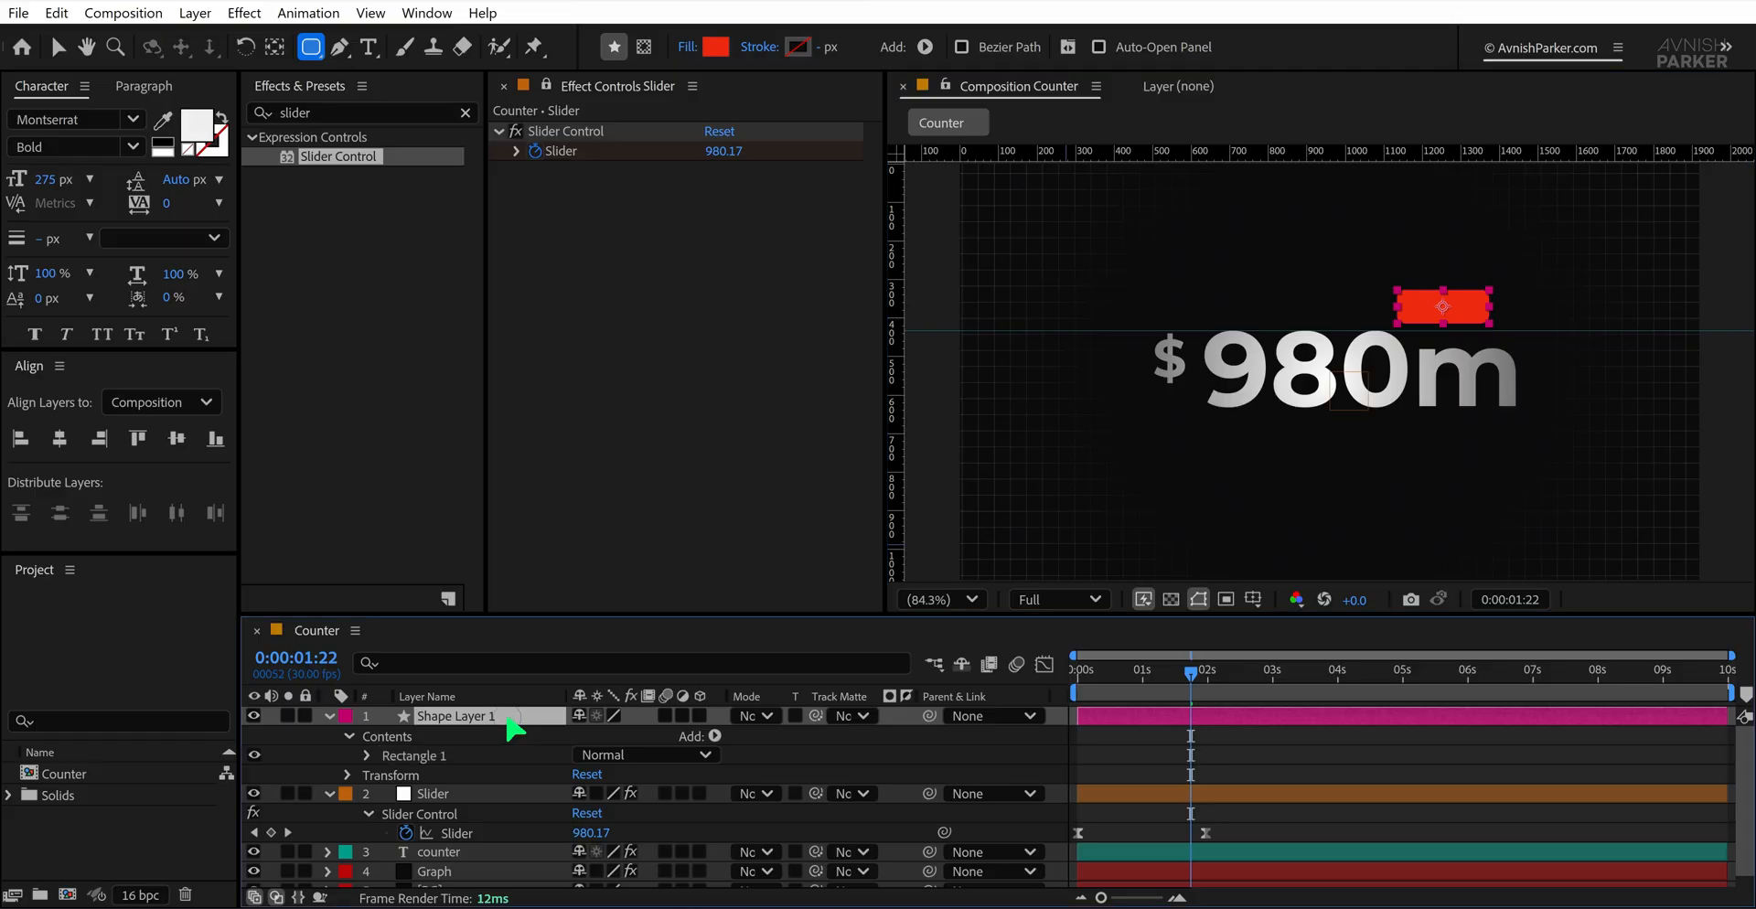
key("Return")
type("Banner")
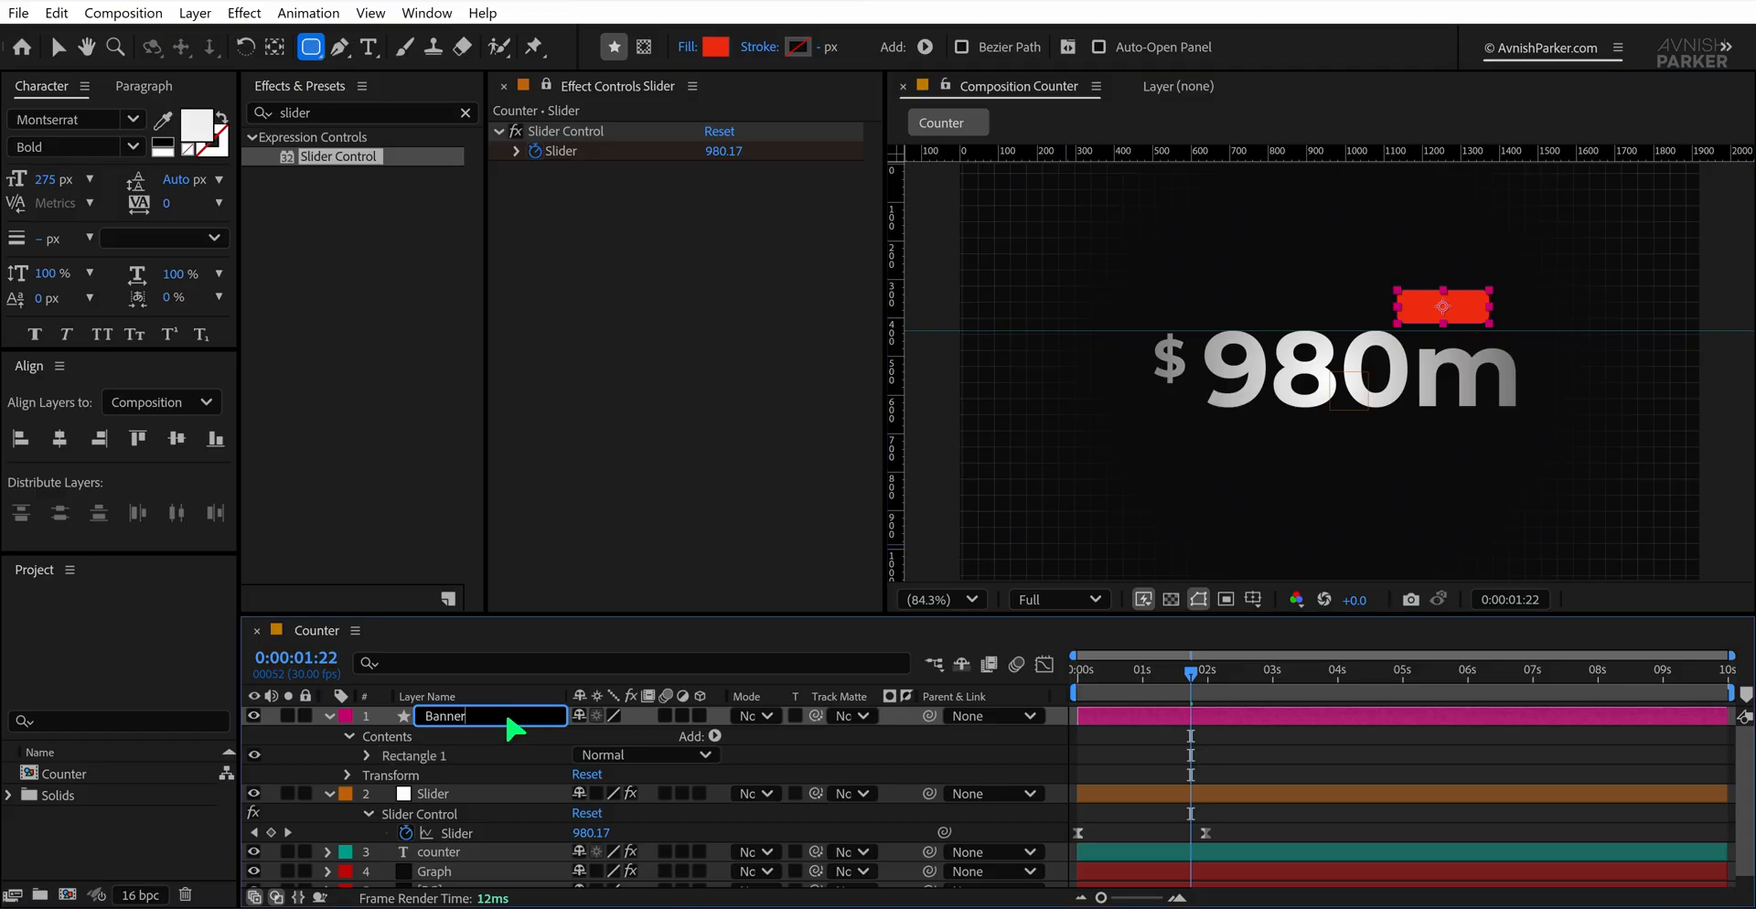
key("Return")
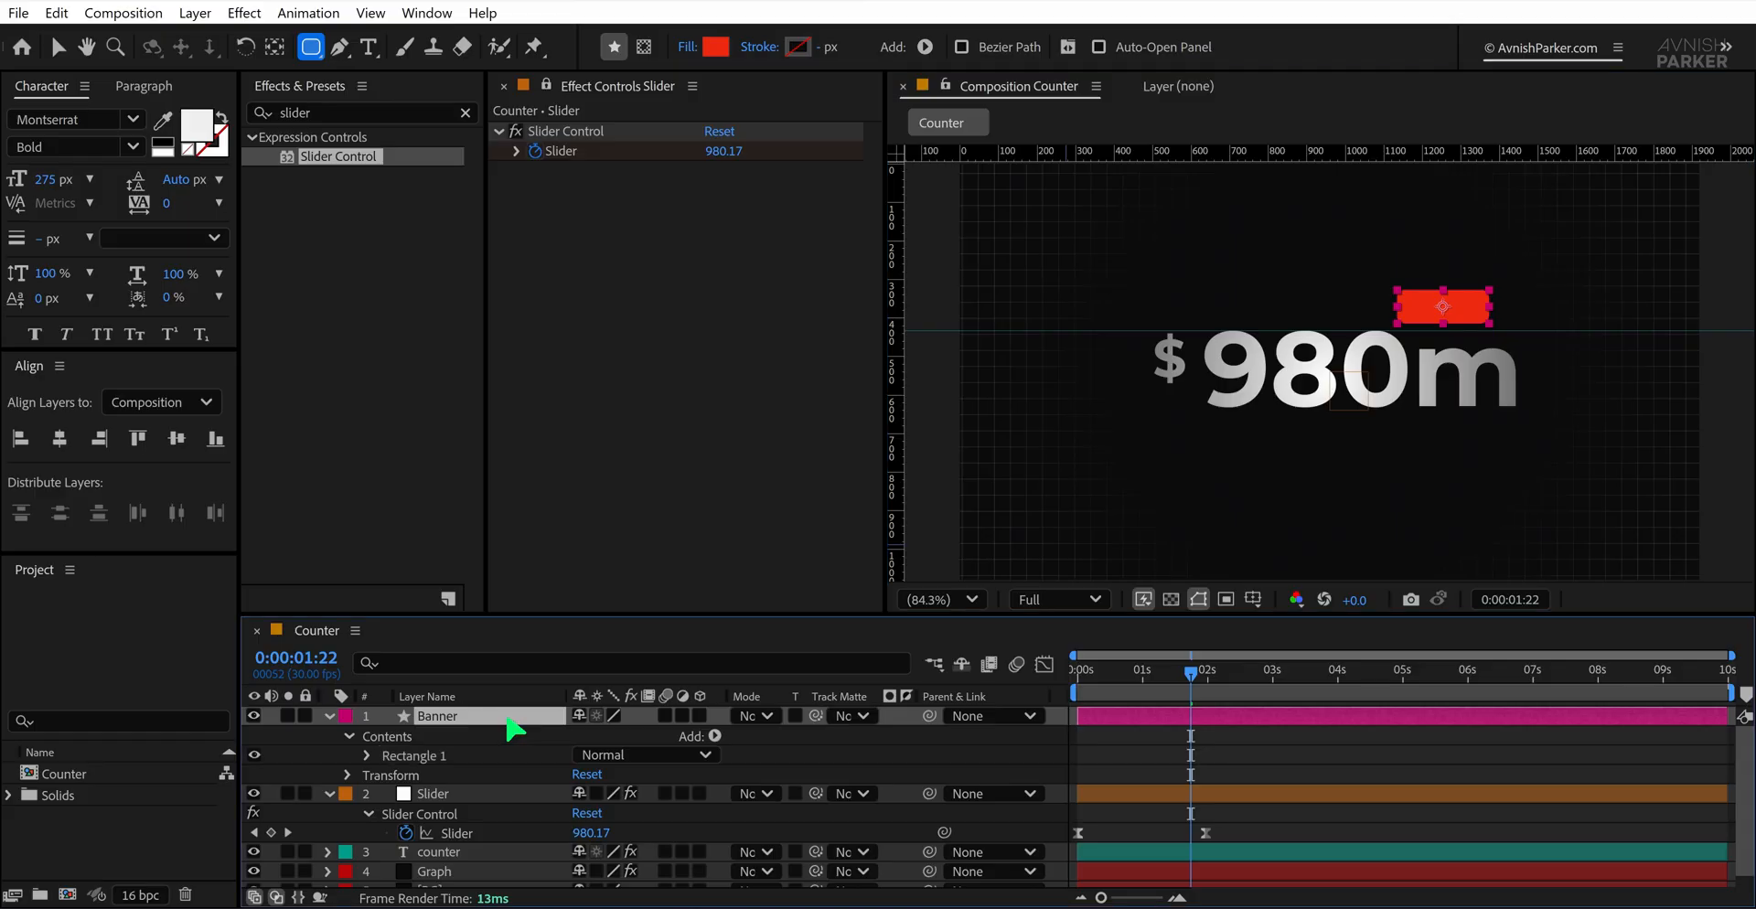
Set the Roundness of the Banner's Rectangle Path 1 to 81 to give it a pill shape
left_click(368, 755)
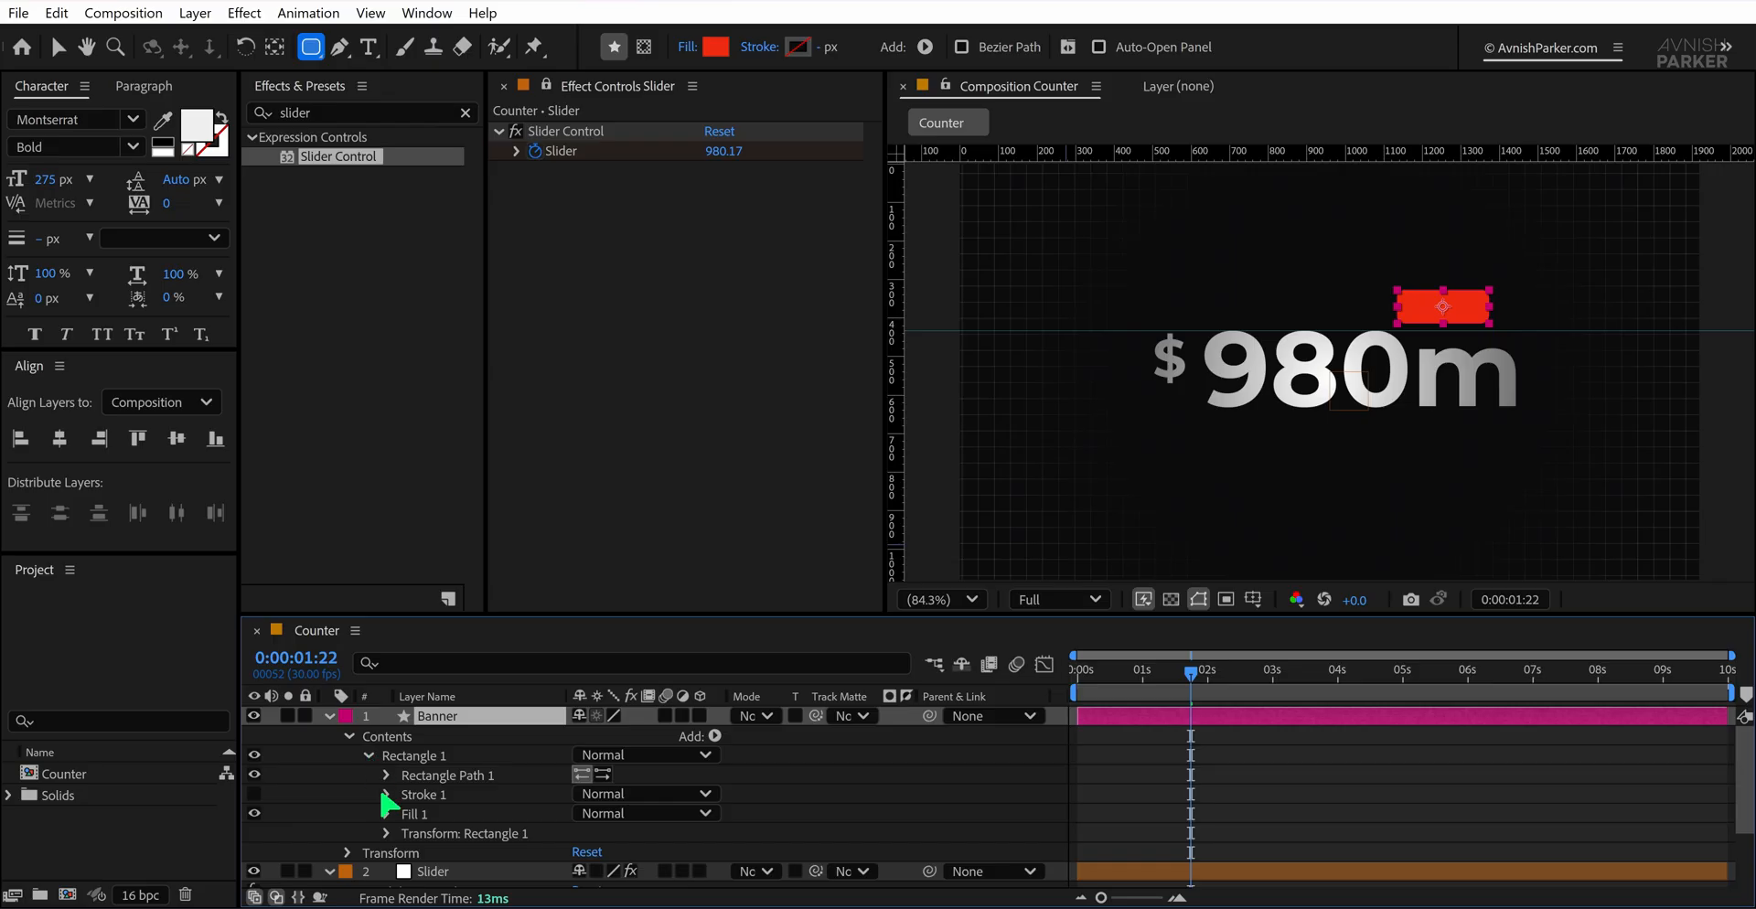
left_click(386, 774)
left_click_drag(582, 833, 664, 846)
left_click(729, 819)
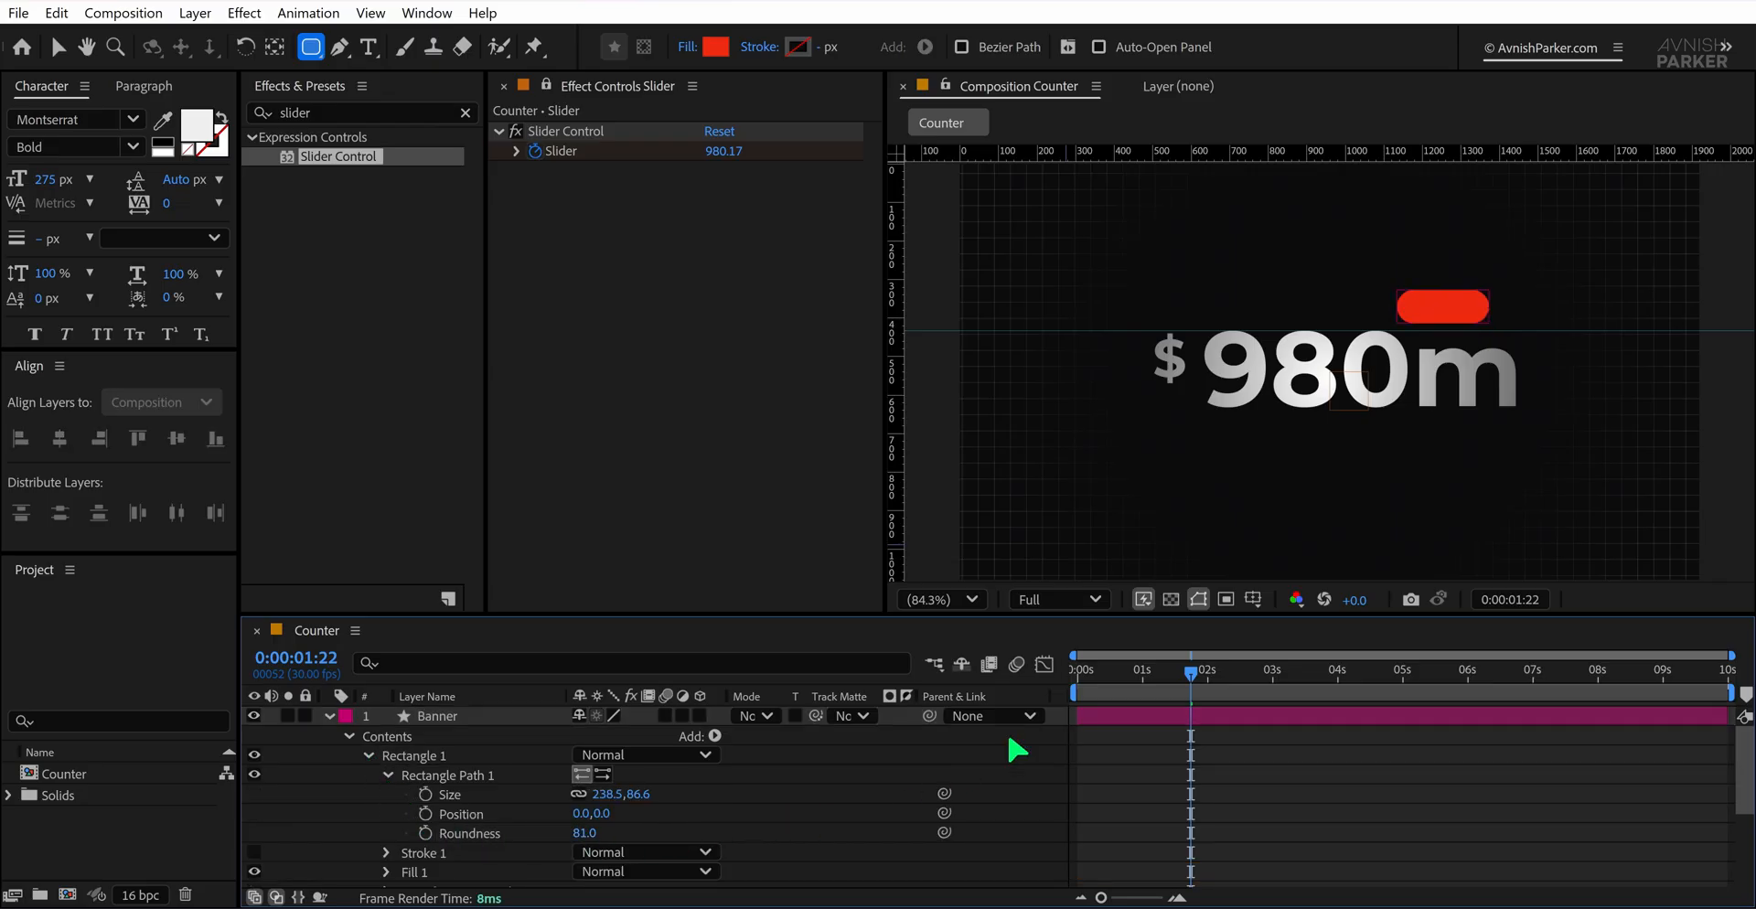
Move the banner so it overlaps the top of the letter suffix, and hide the rulers and guide
key("v")
left_click_drag(1442, 310, 1475, 318)
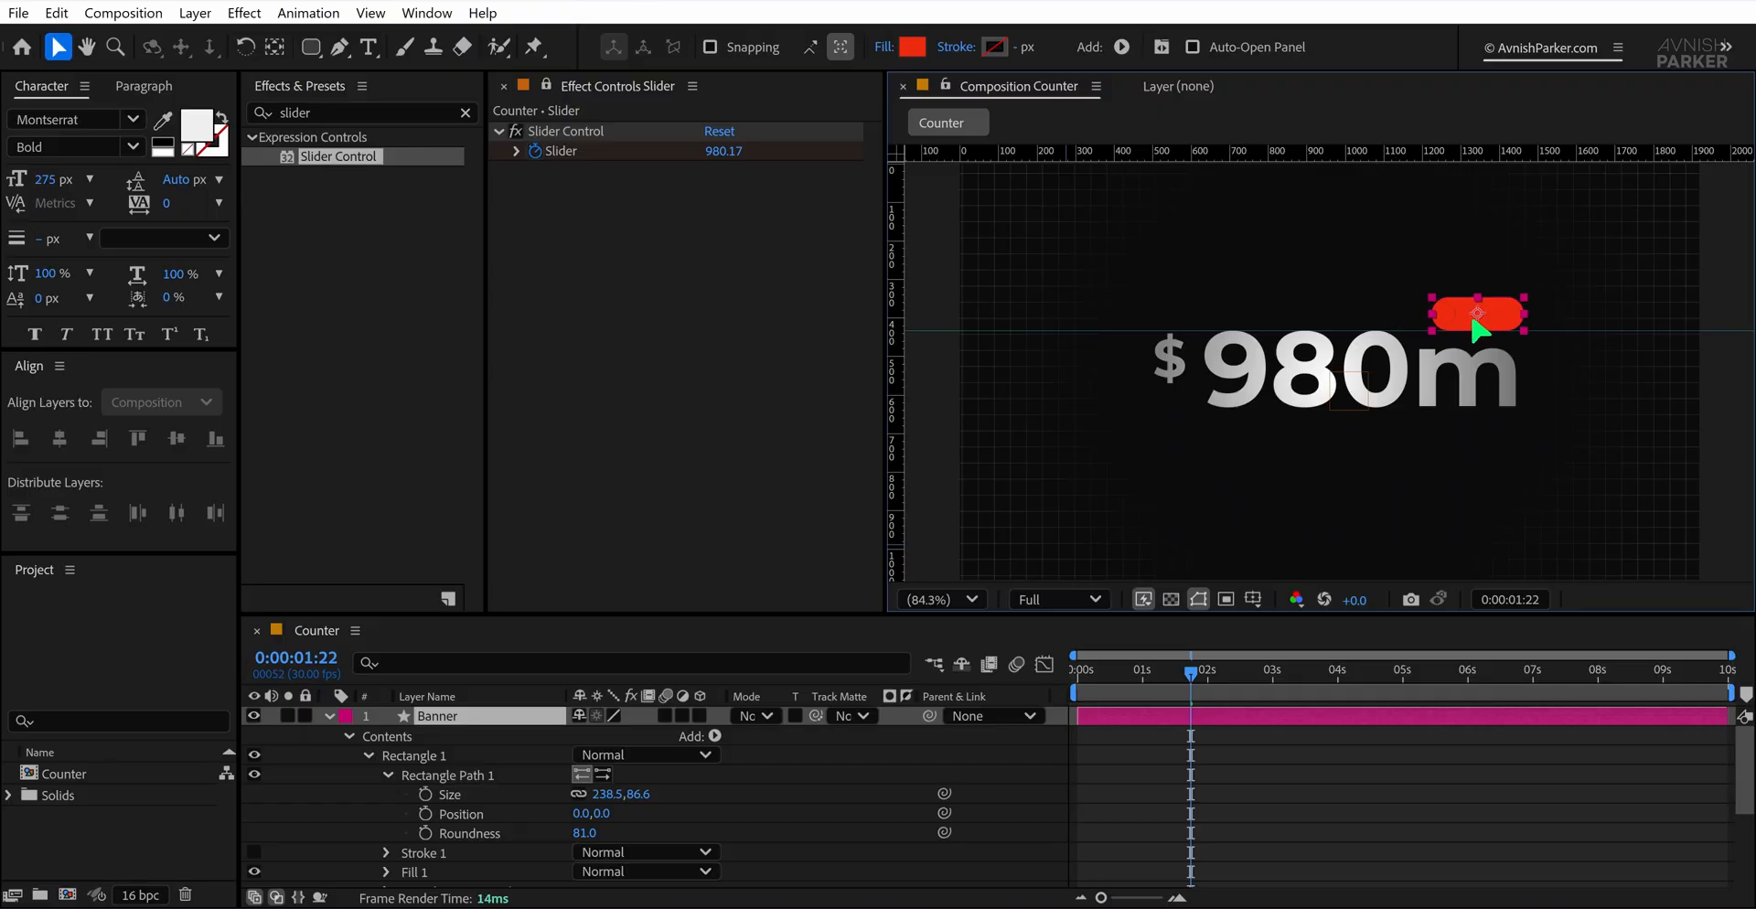
key("ctrl+r")
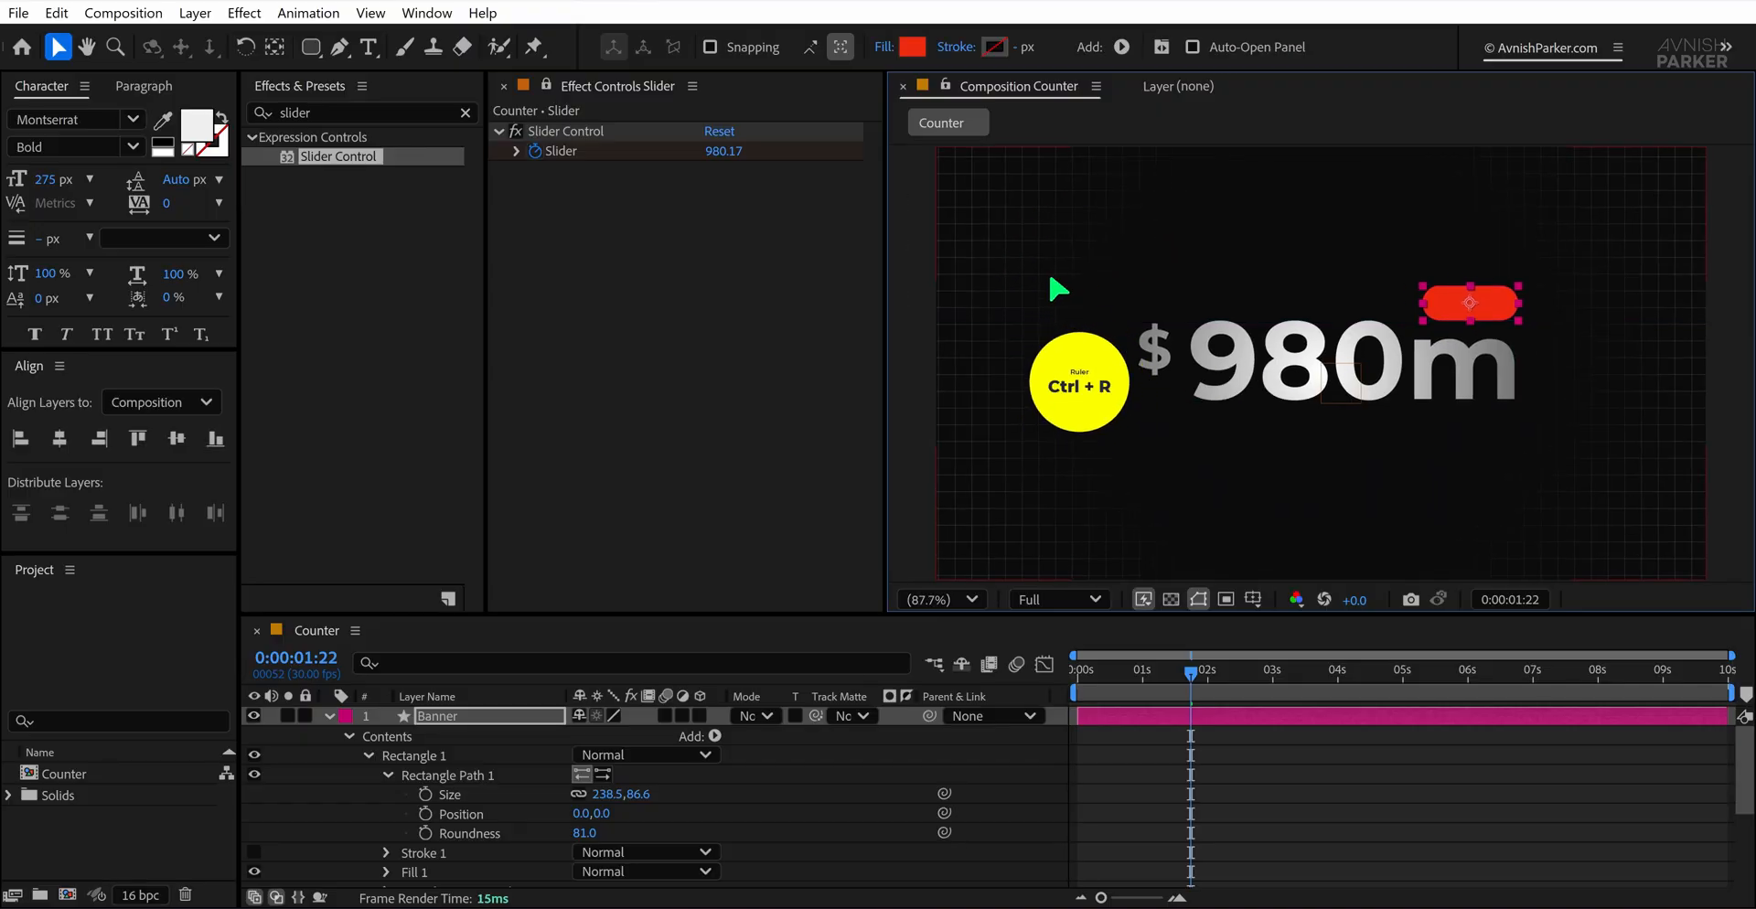
Unlock the effect controls from the Slider layer and apply Fast Box Blur to the Banner layer with a Blur Radius of 29
left_click(360, 113)
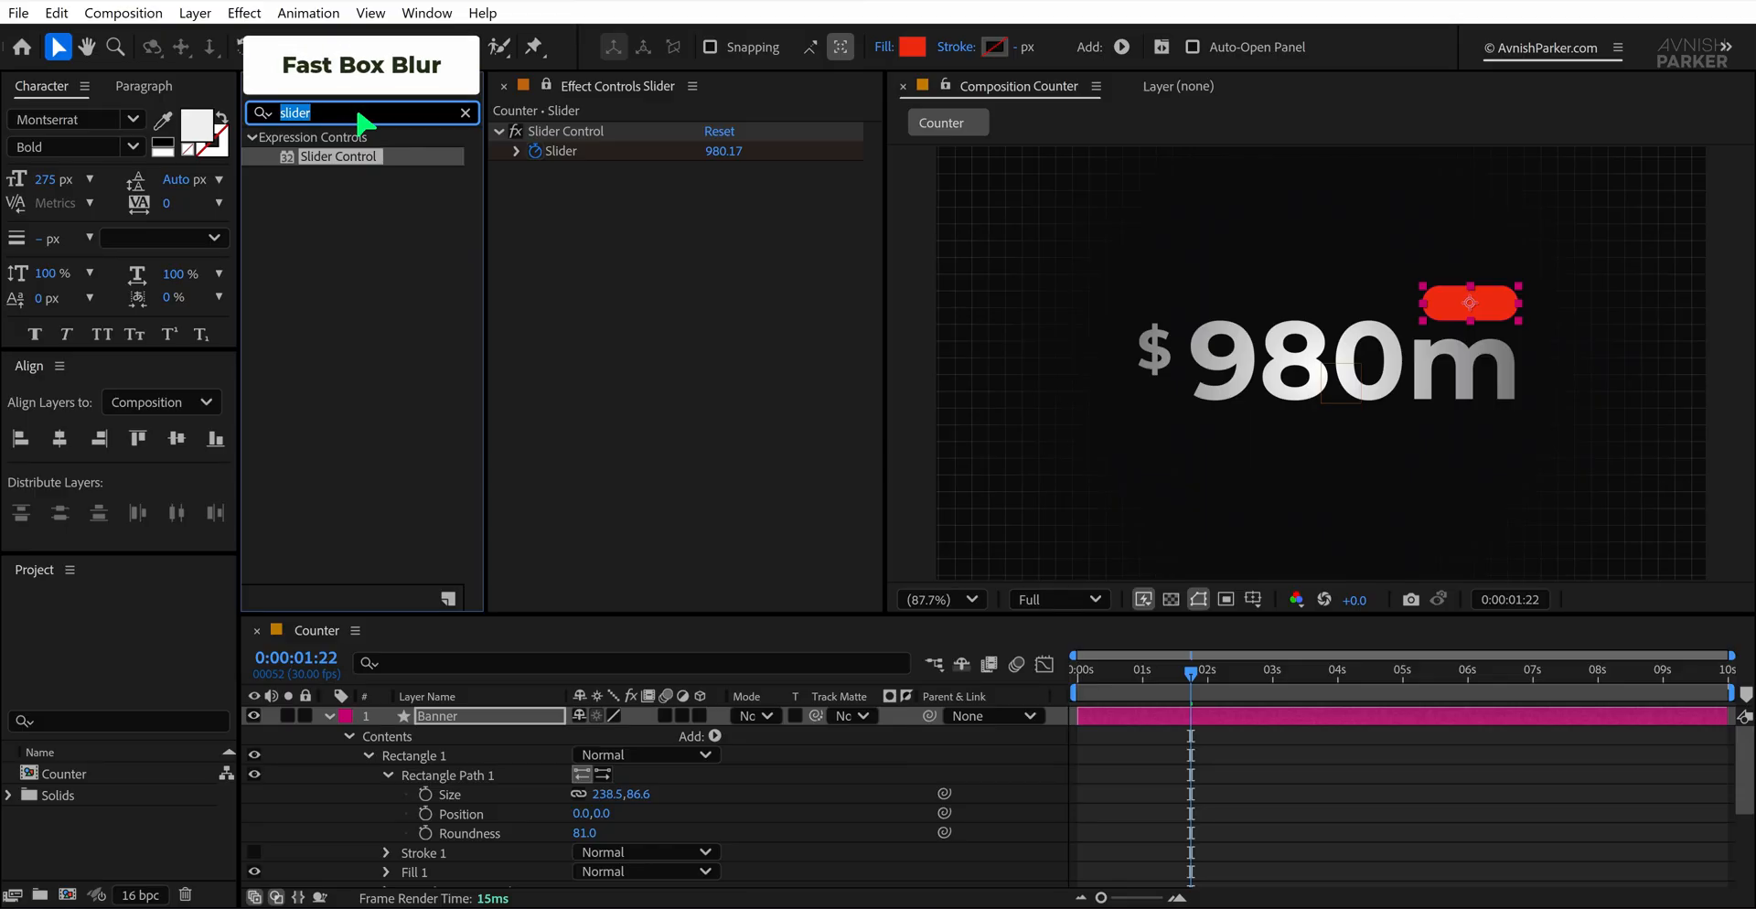
type("fas")
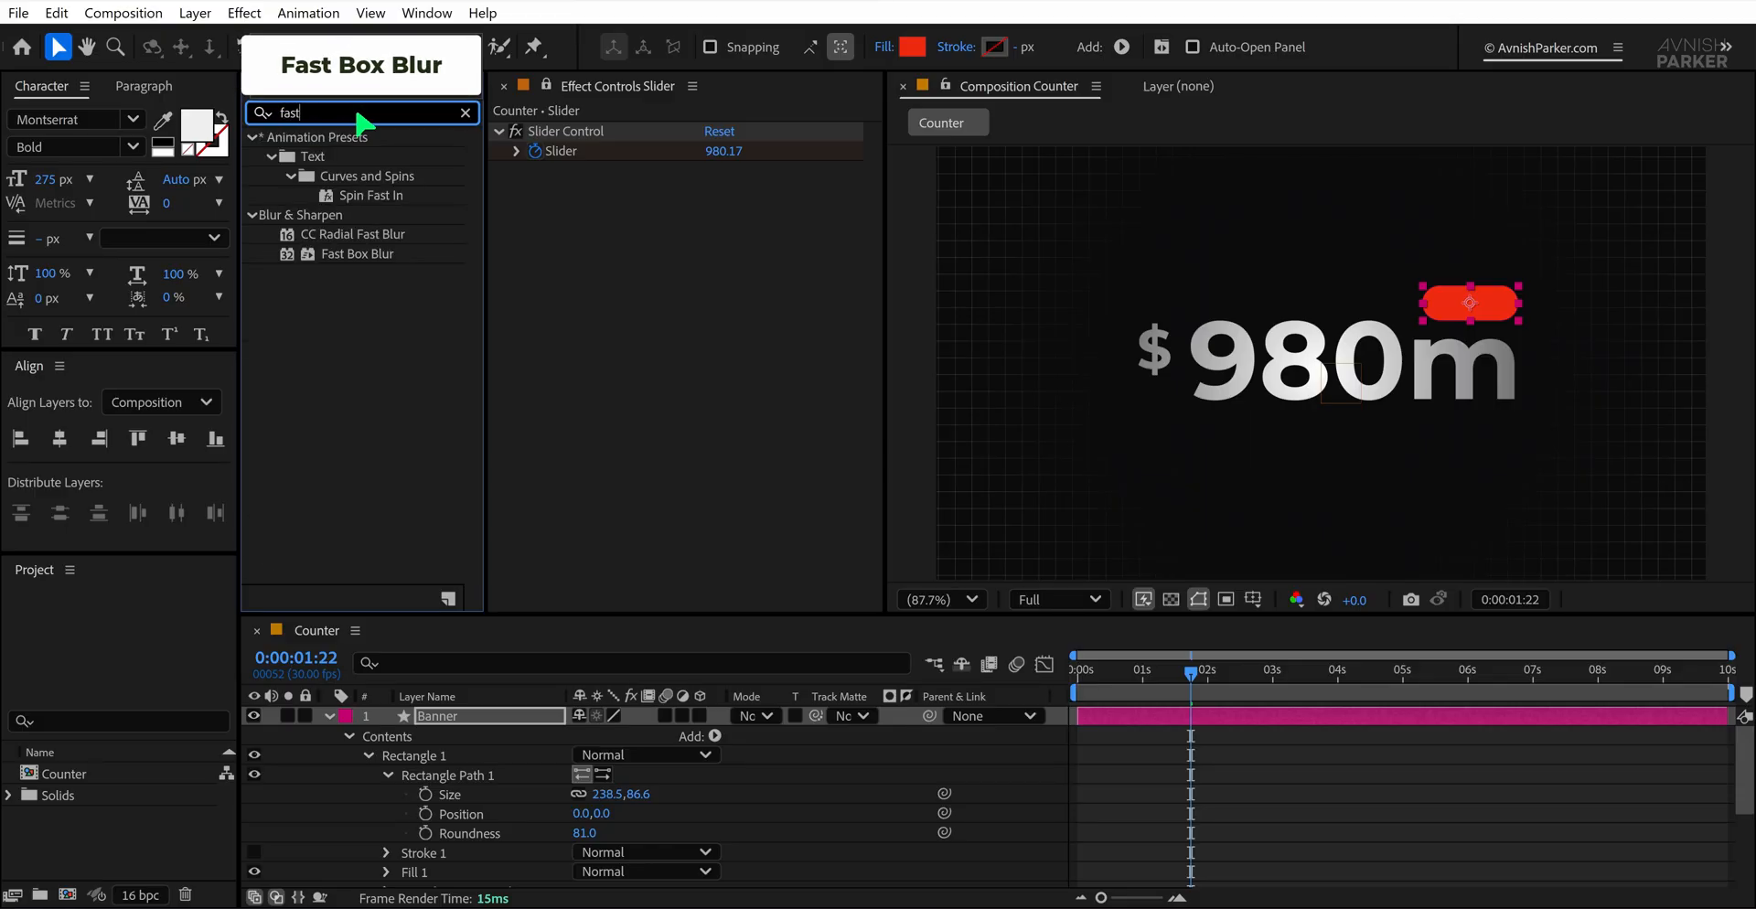
type("t")
left_click_drag(361, 254, 474, 262)
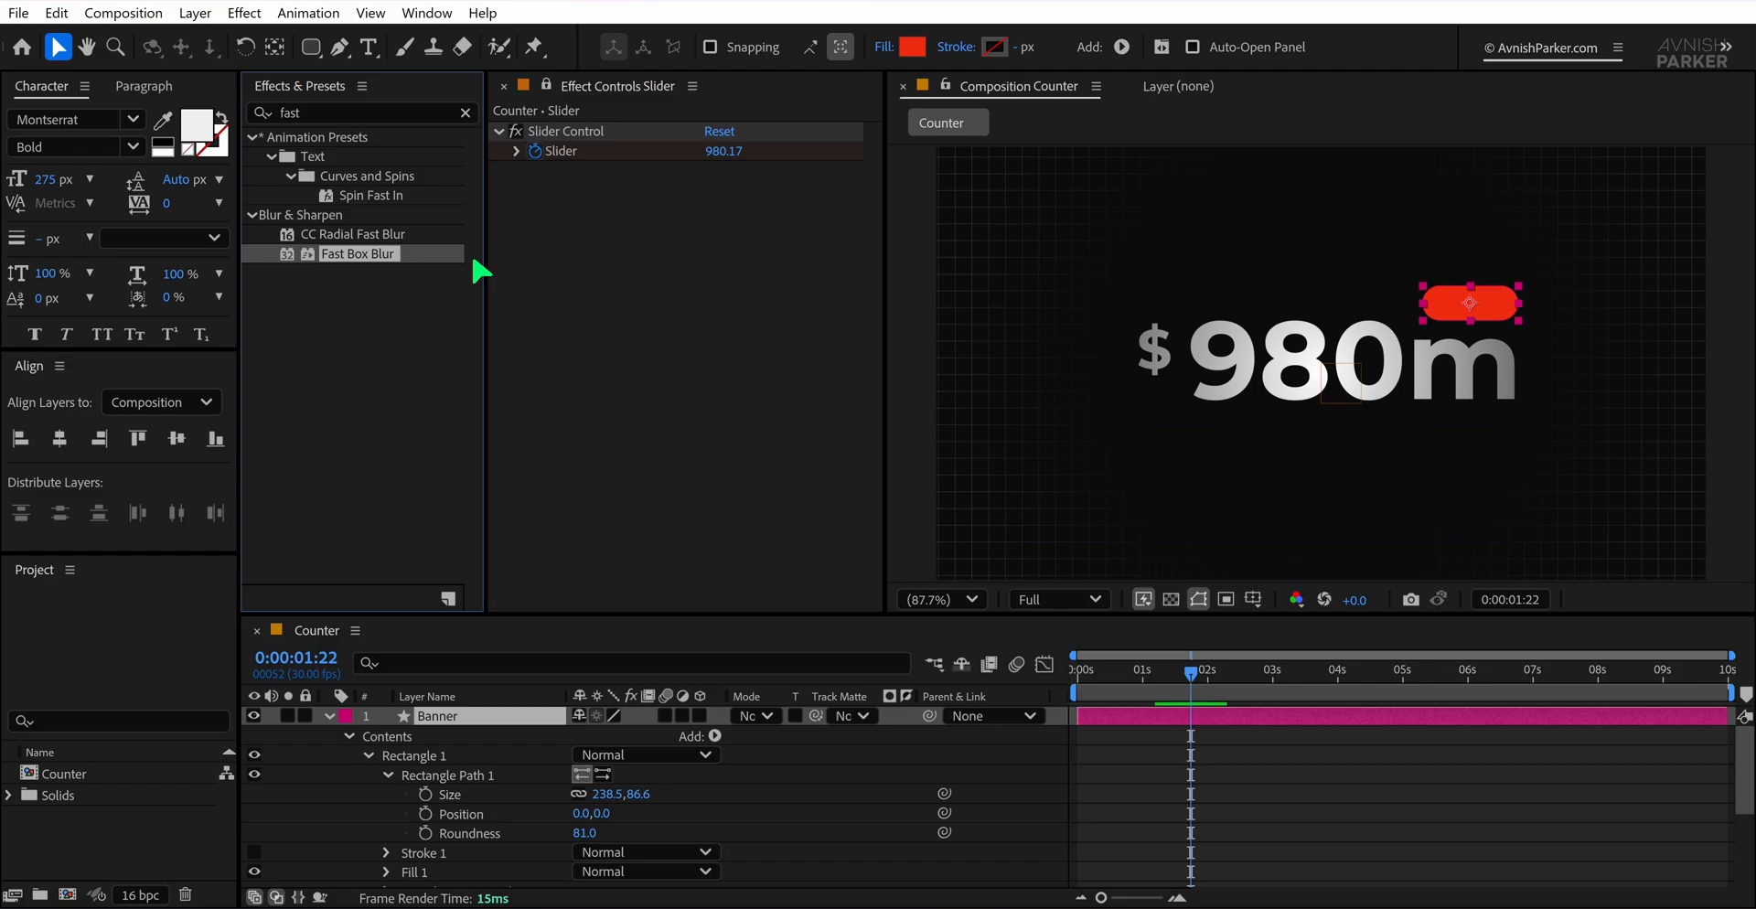
left_click(546, 85)
left_click(509, 723)
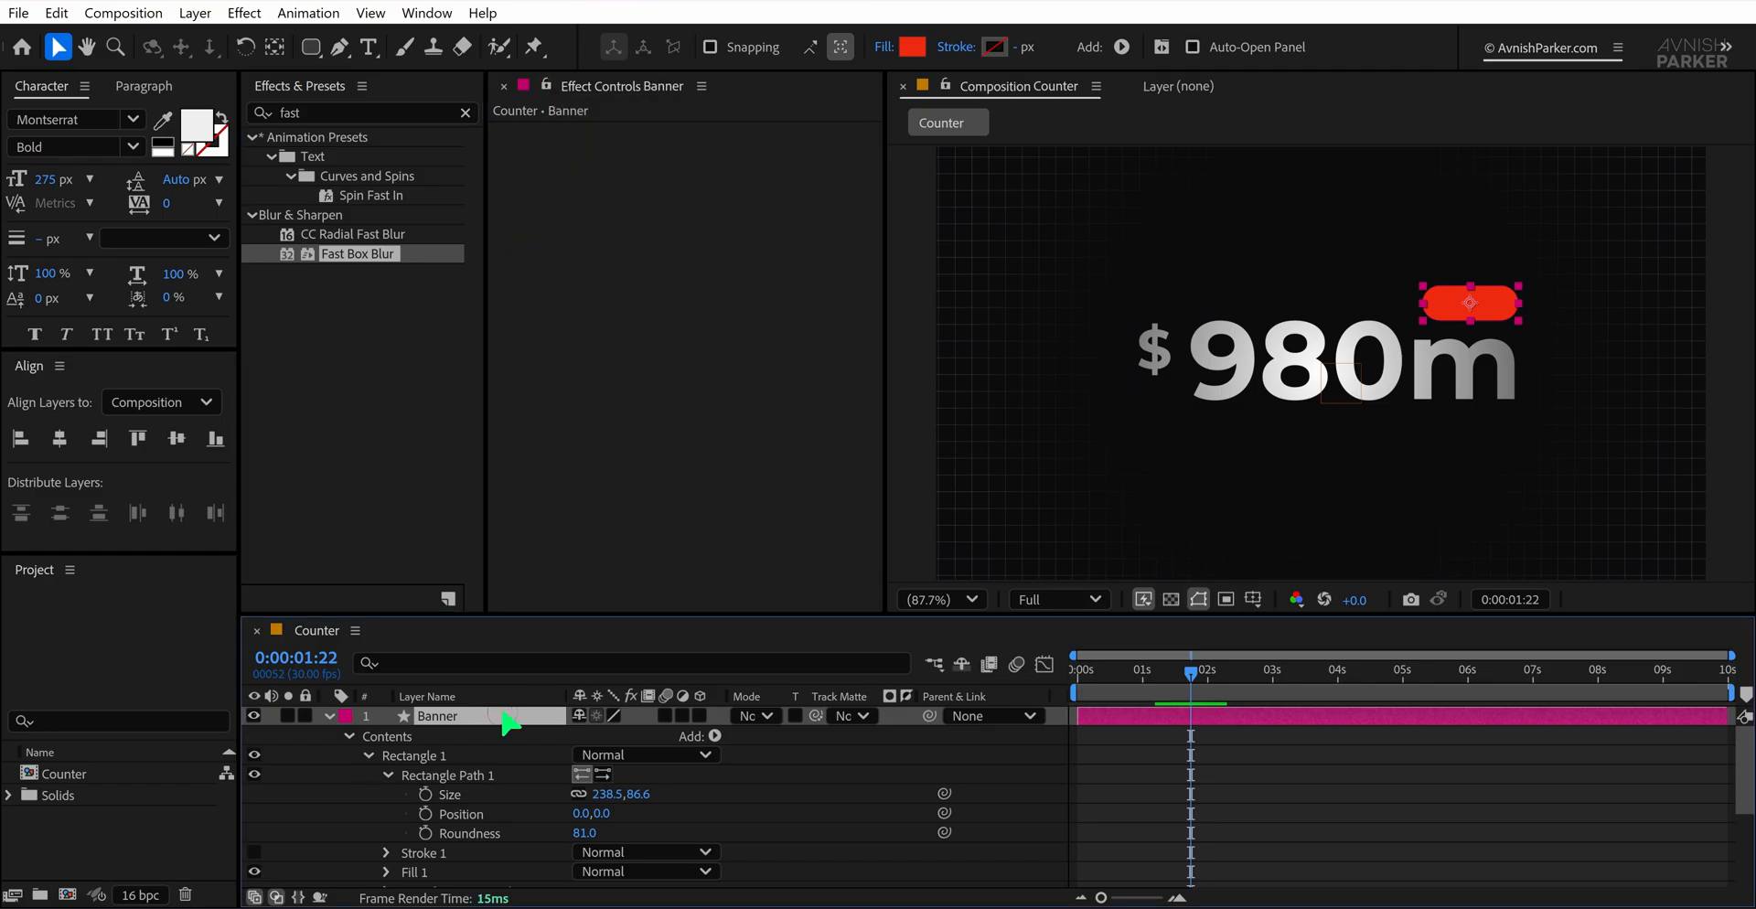
left_click_drag(381, 259, 650, 247)
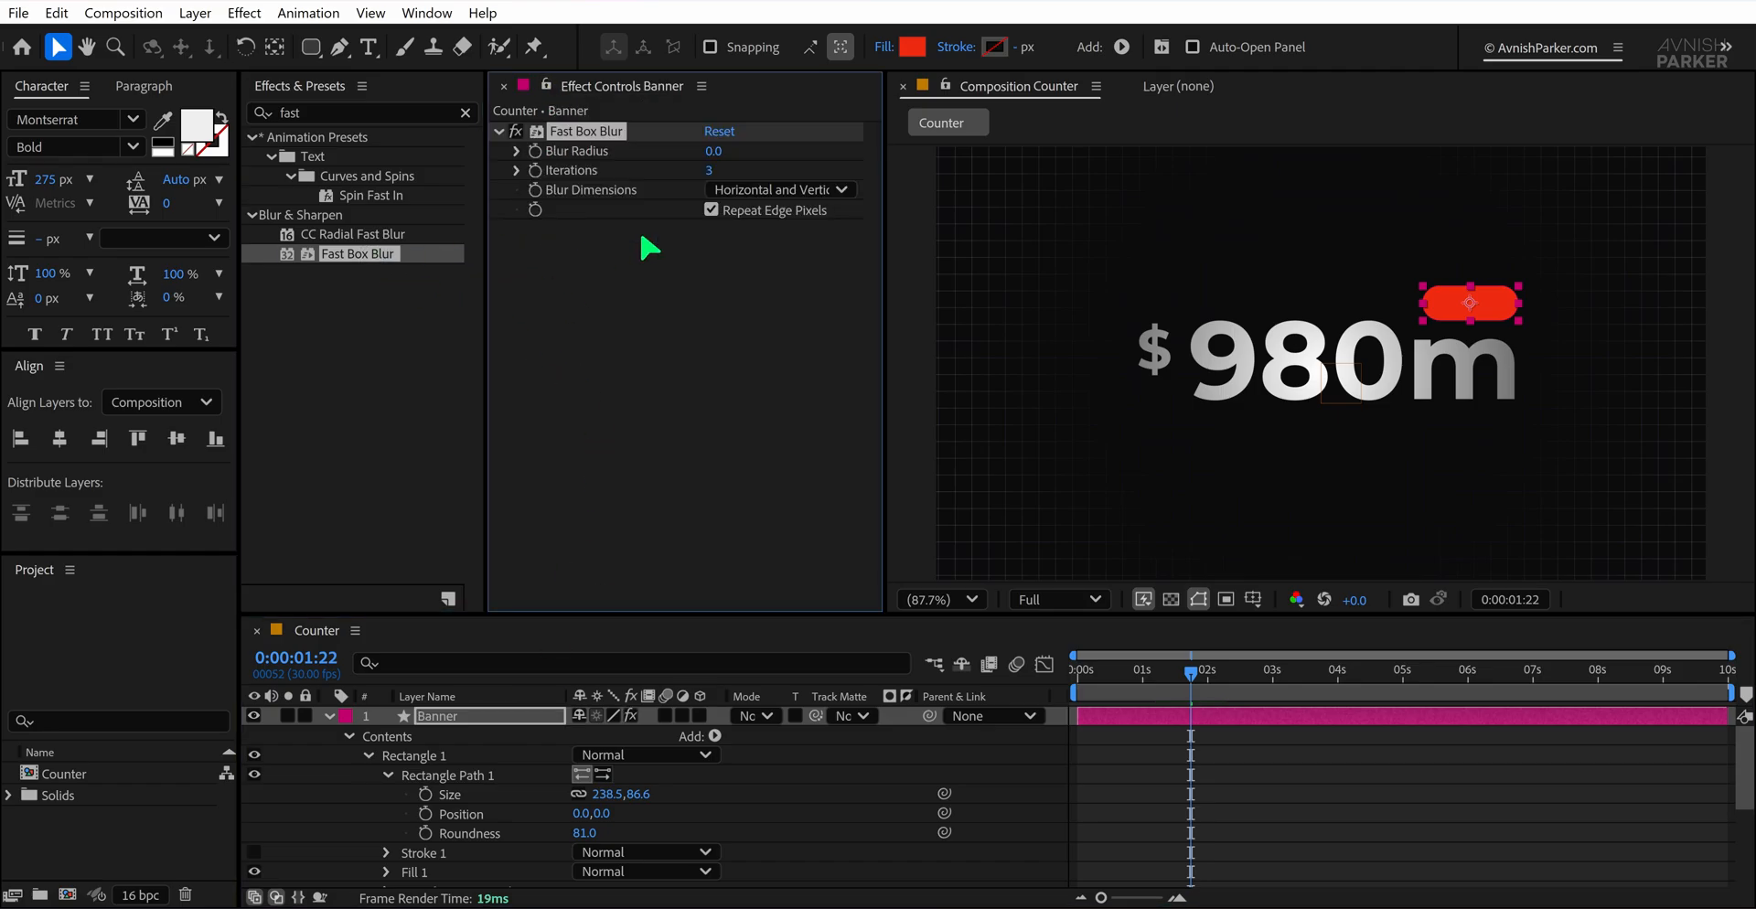
left_click(714, 151)
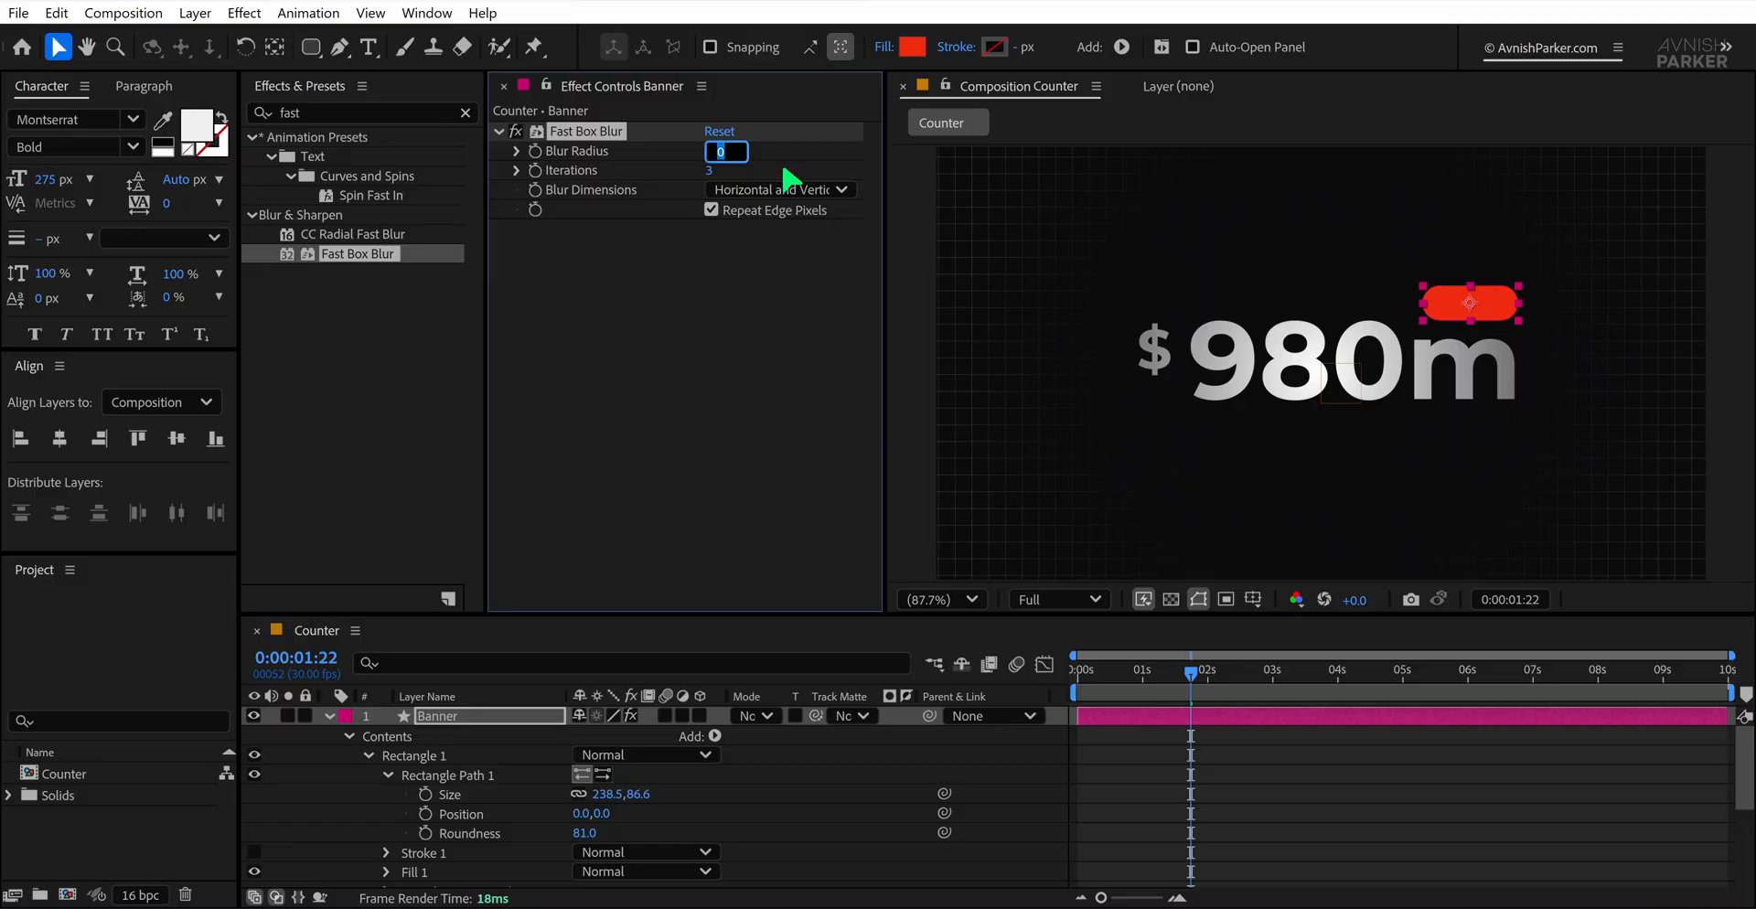
key("Return")
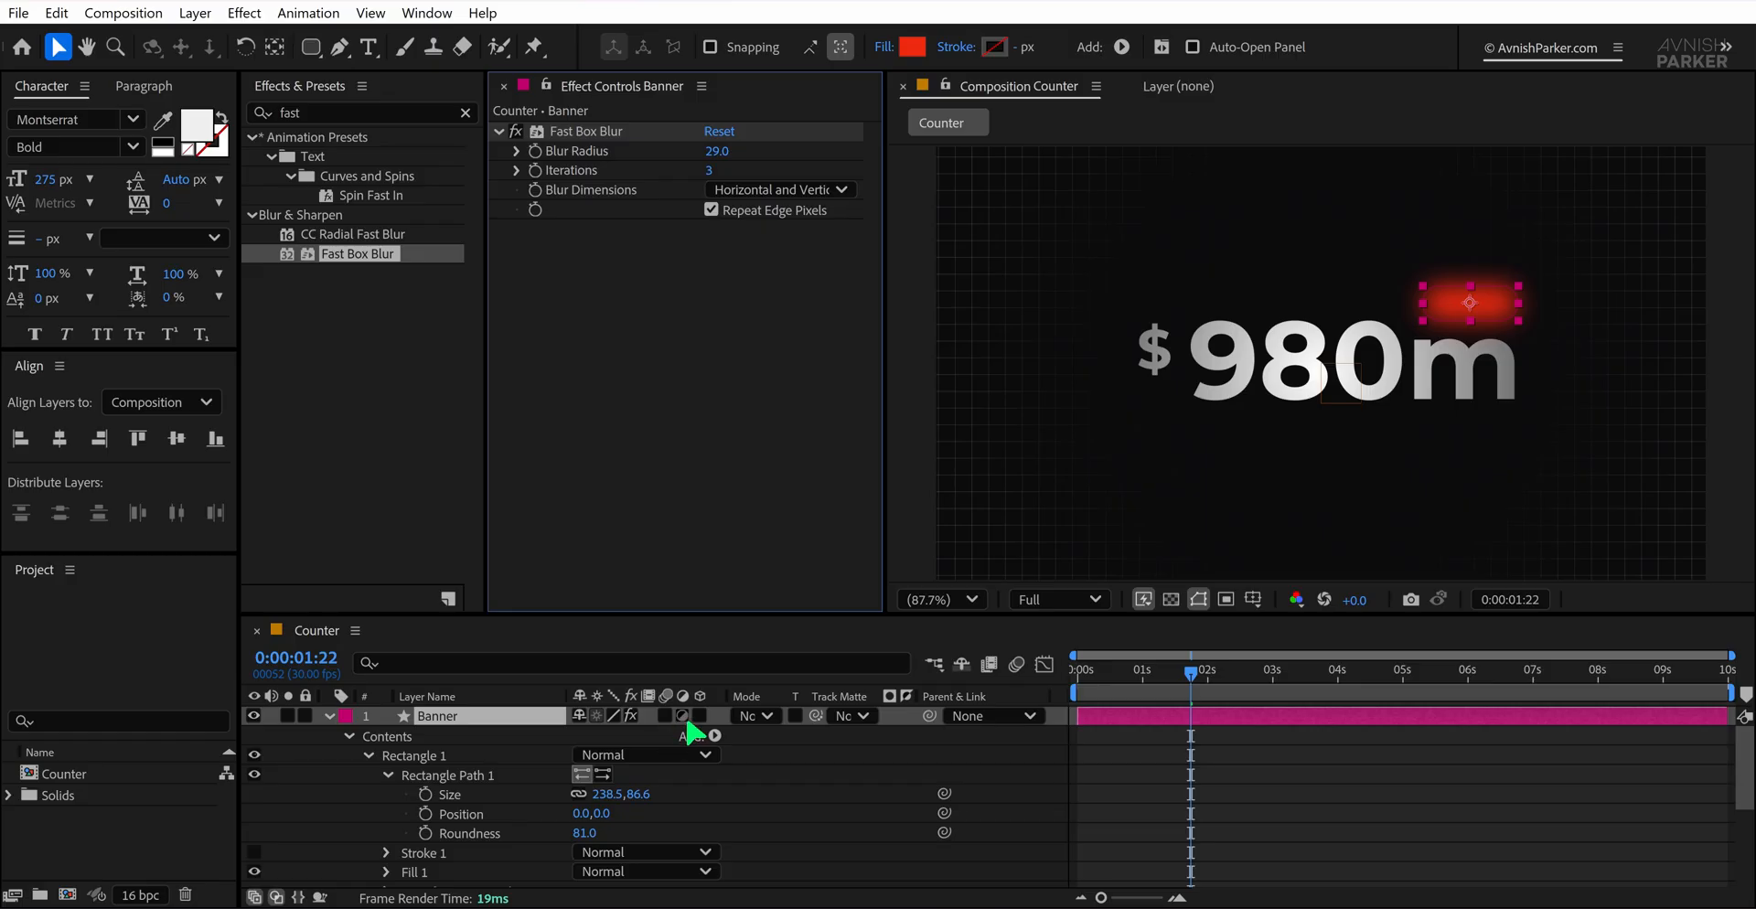
Make the Banner an adjustment layer and move it slightly upward, just above the suffix letter
right_click(769, 693)
mouse_move(865, 765)
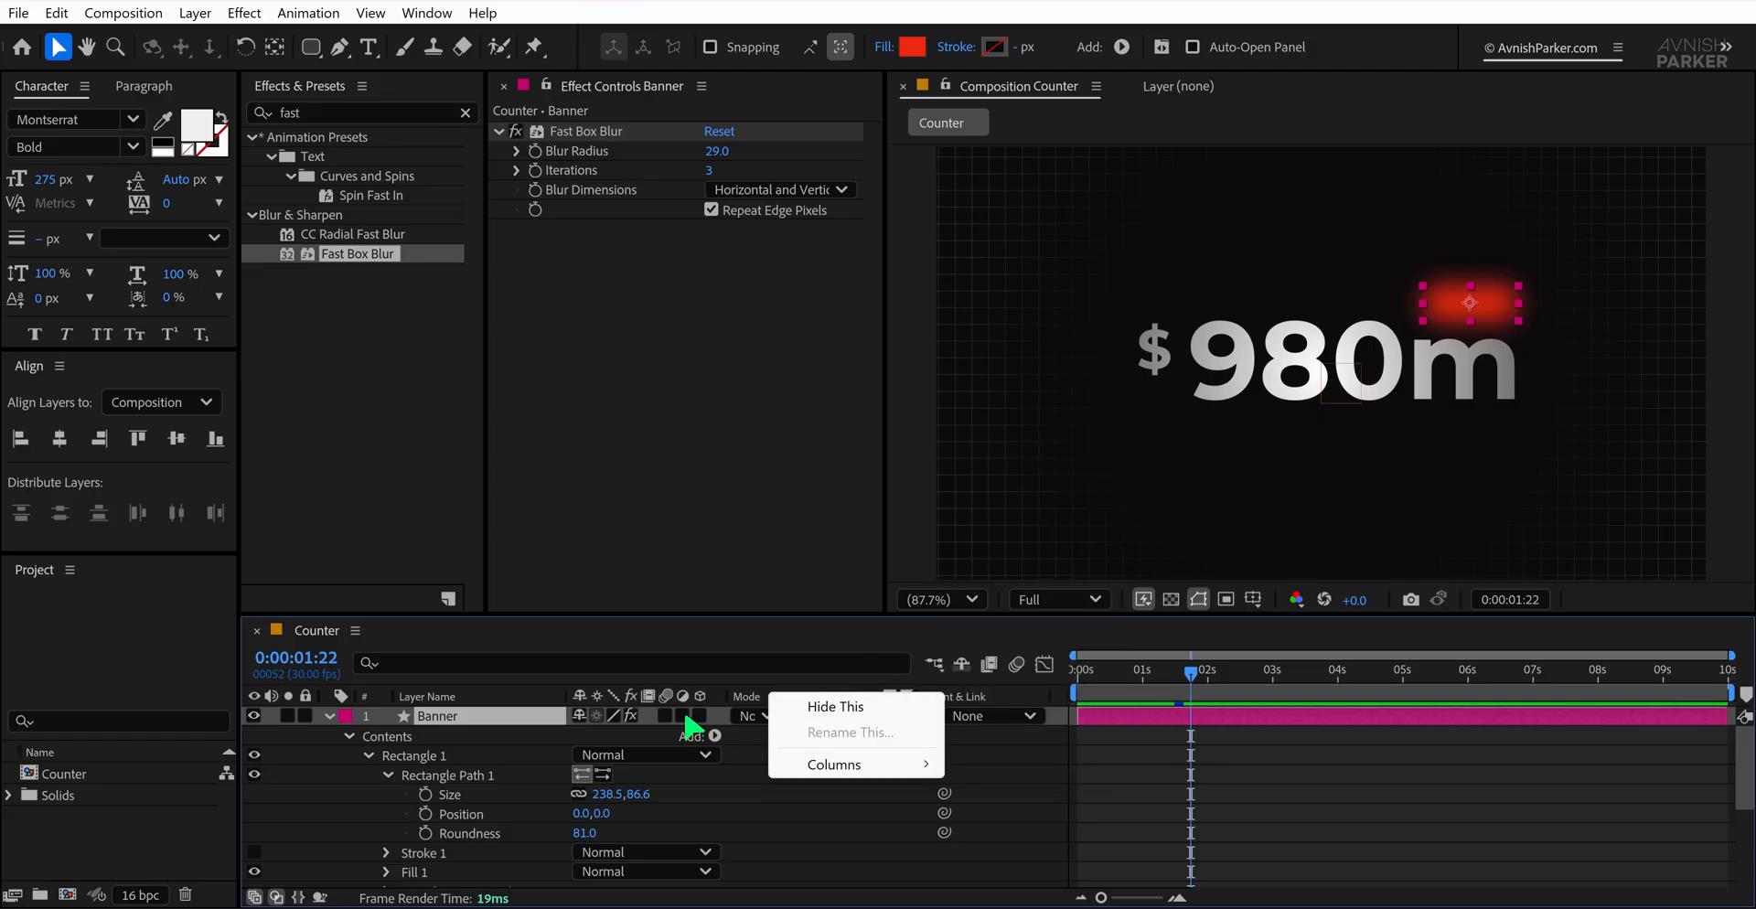
left_click(682, 715)
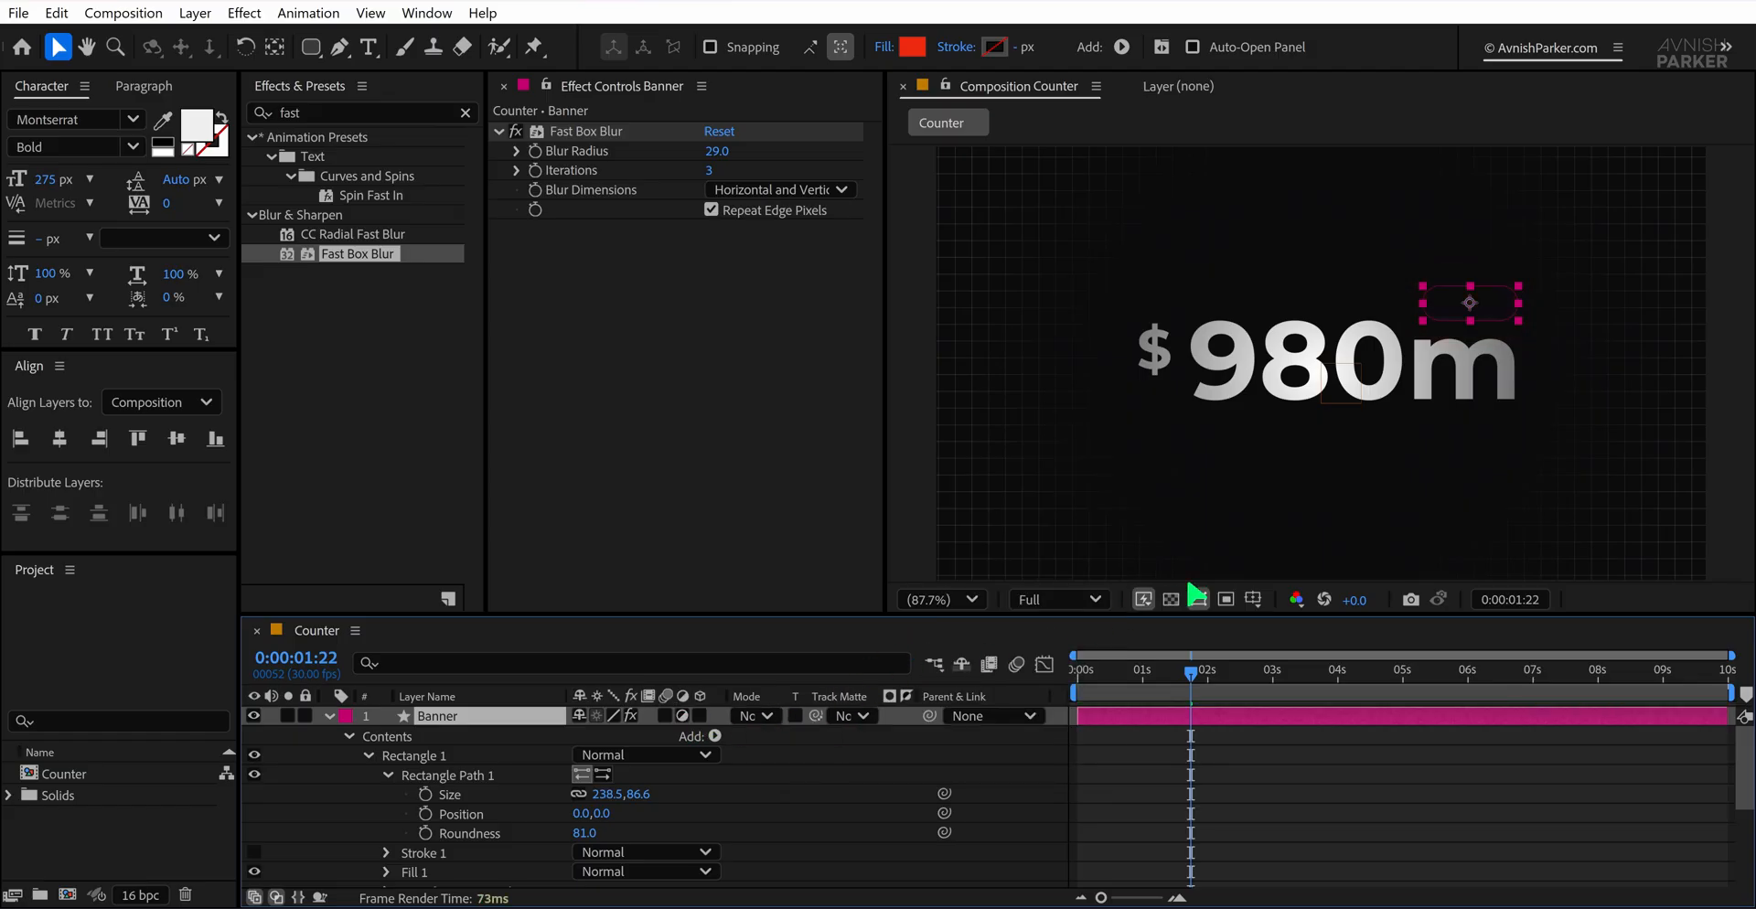
mouse_move(1471, 307)
left_mouse_down()
mouse_move(1458, 331)
mouse_move(1323, 322)
mouse_move(1358, 333)
mouse_move(1463, 296)
left_mouse_up()
Apply the Glow effect to the Banner layer with a Glow Threshold of 25.9% and check it at 0:00:02:05
left_click(403, 114)
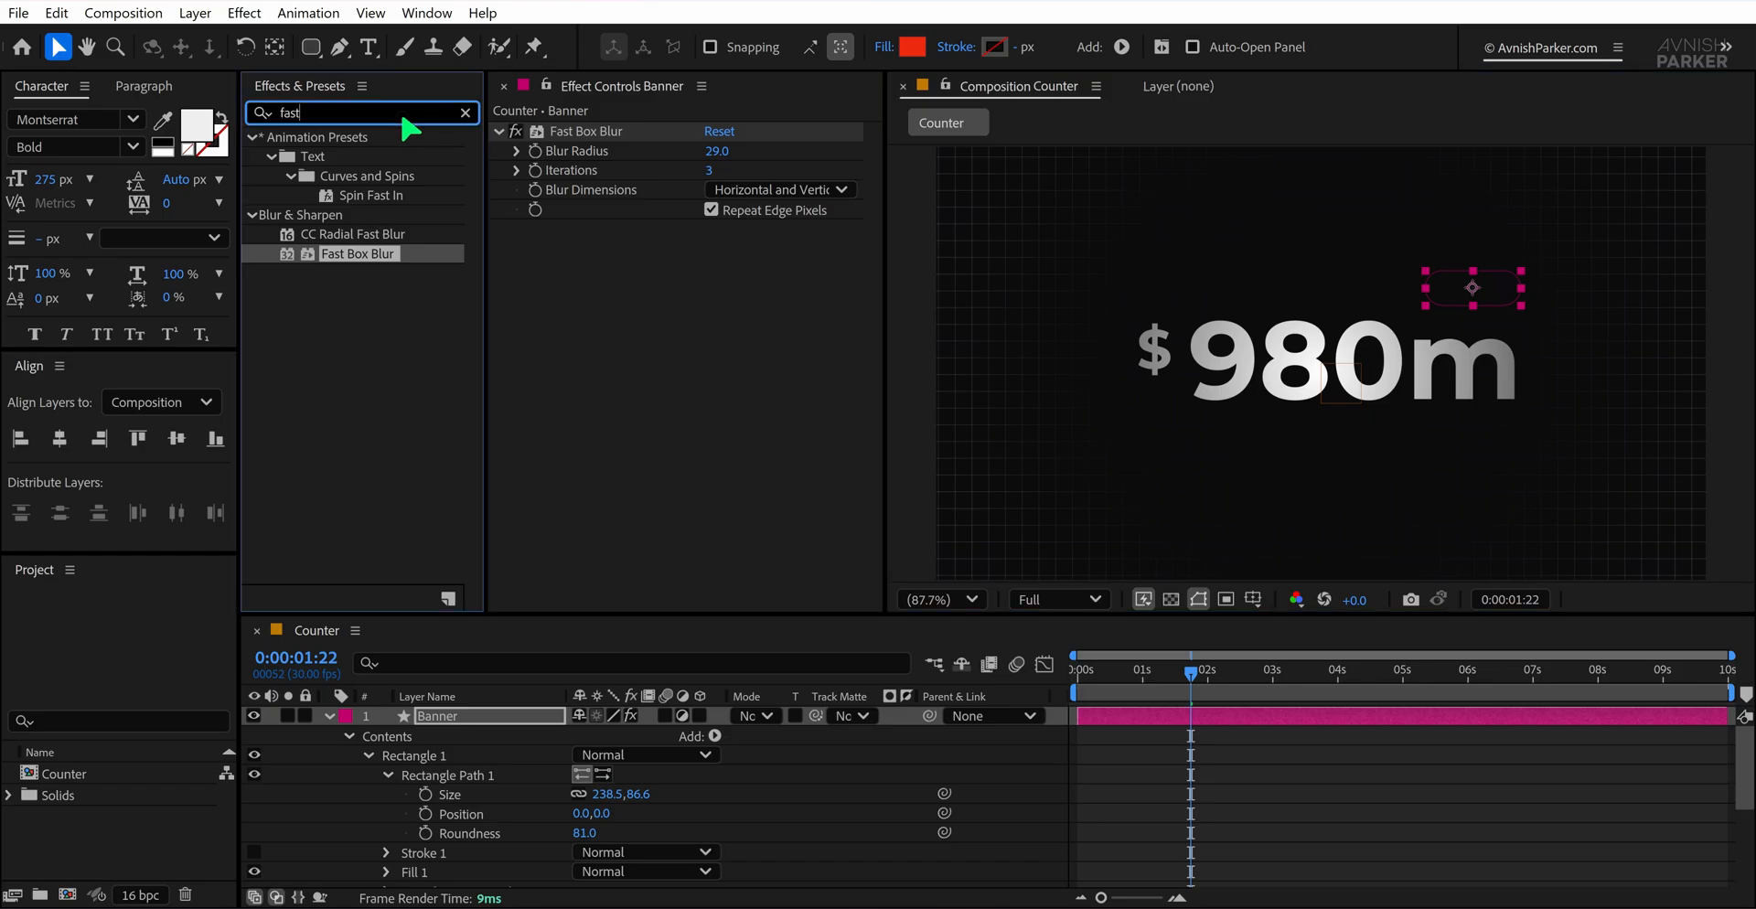
type("glo")
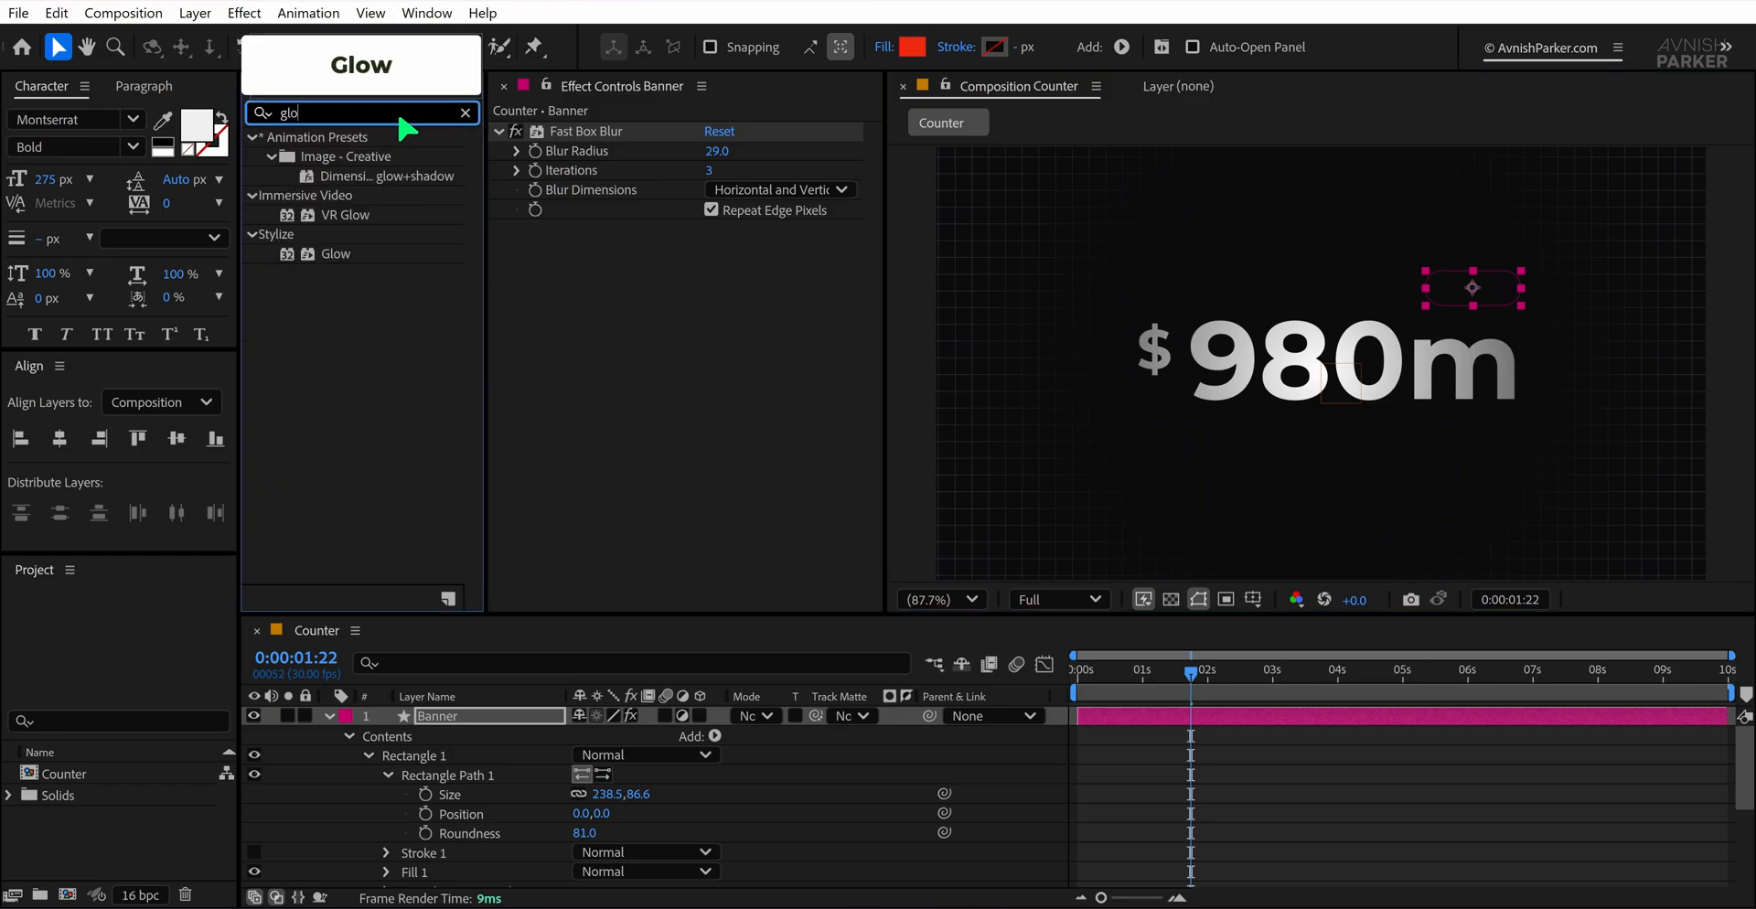
left_click_drag(337, 256, 948, 282)
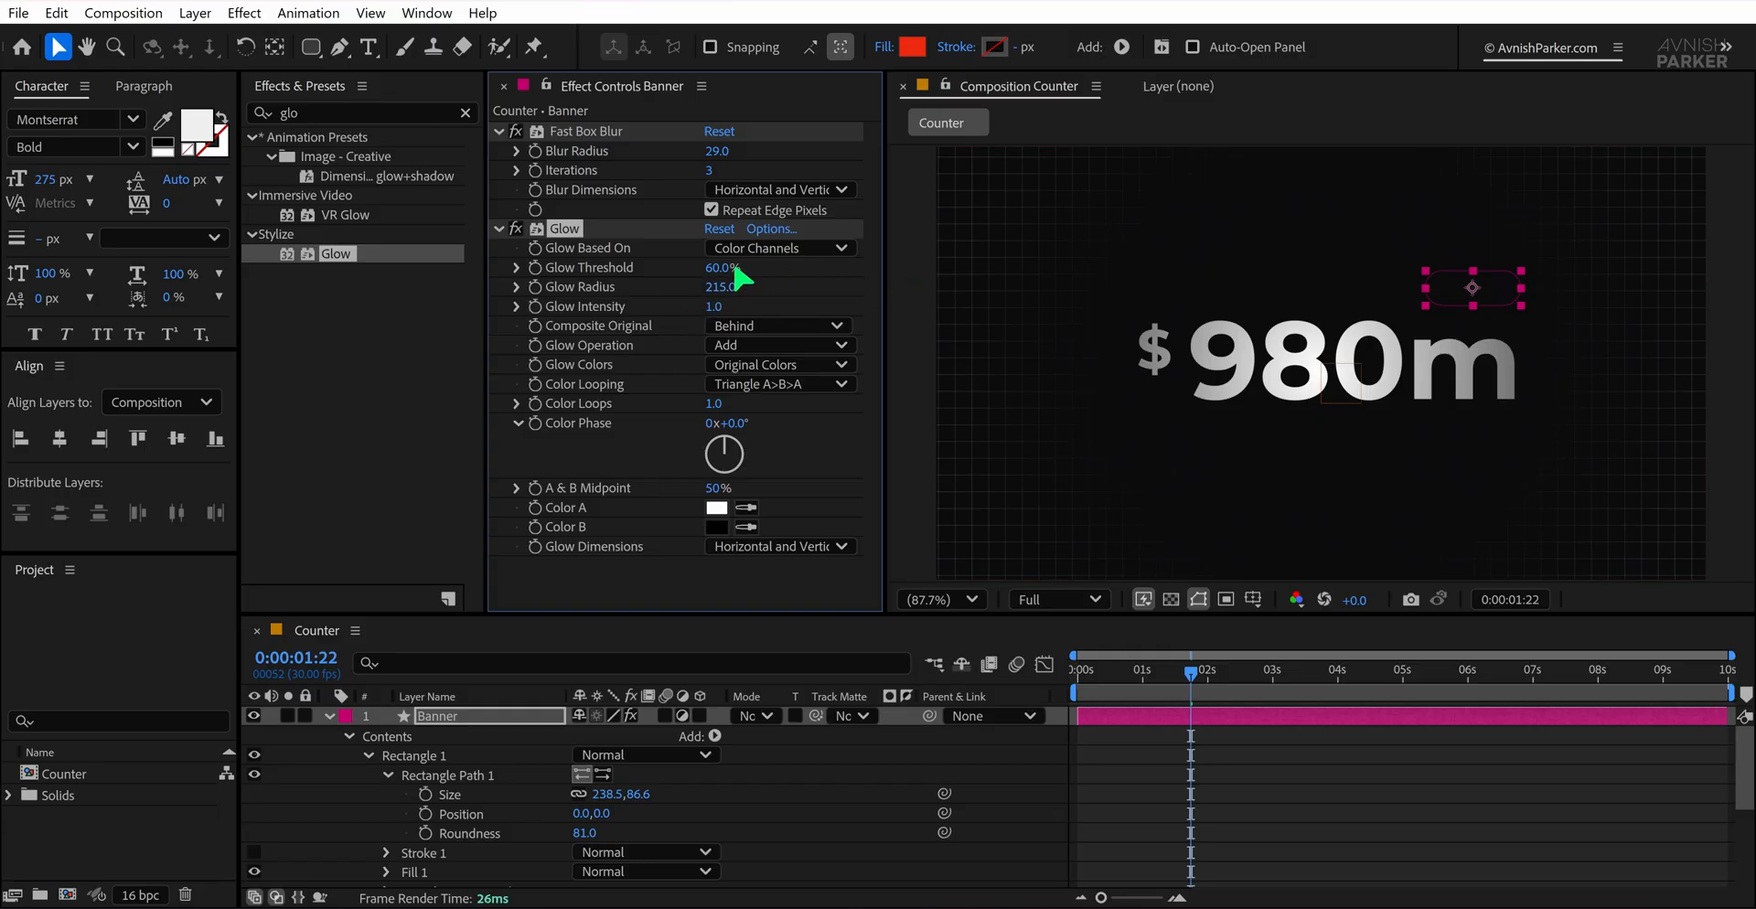
left_click_drag(723, 275, 640, 293)
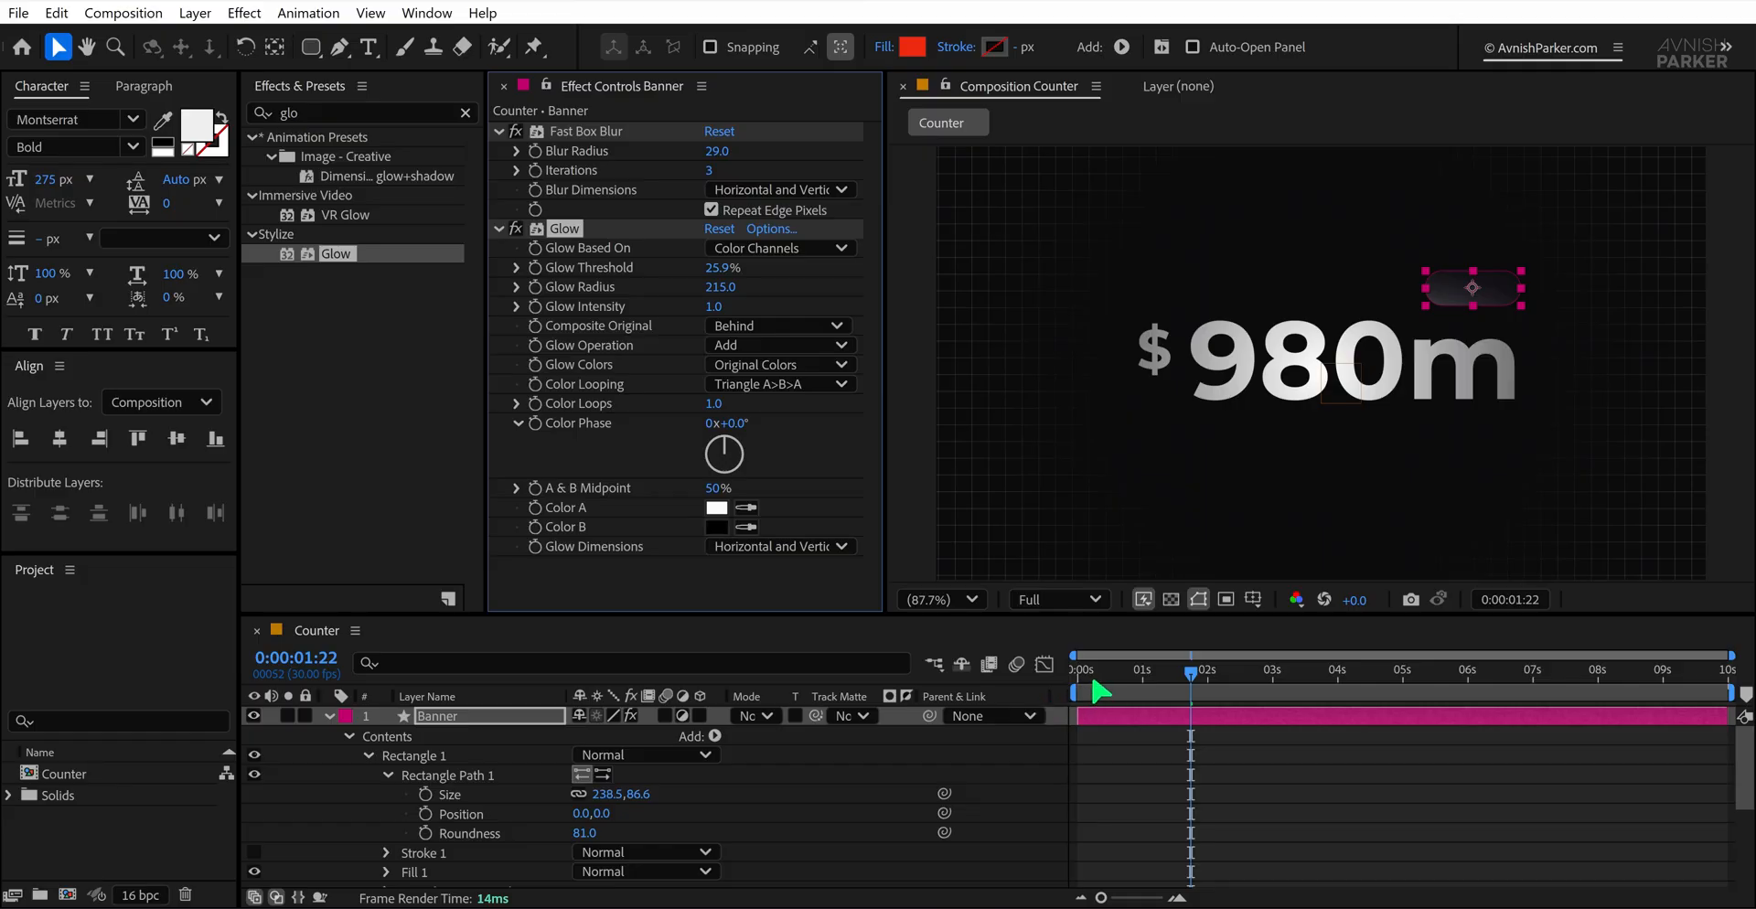
left_click_drag(1096, 684, 1220, 694)
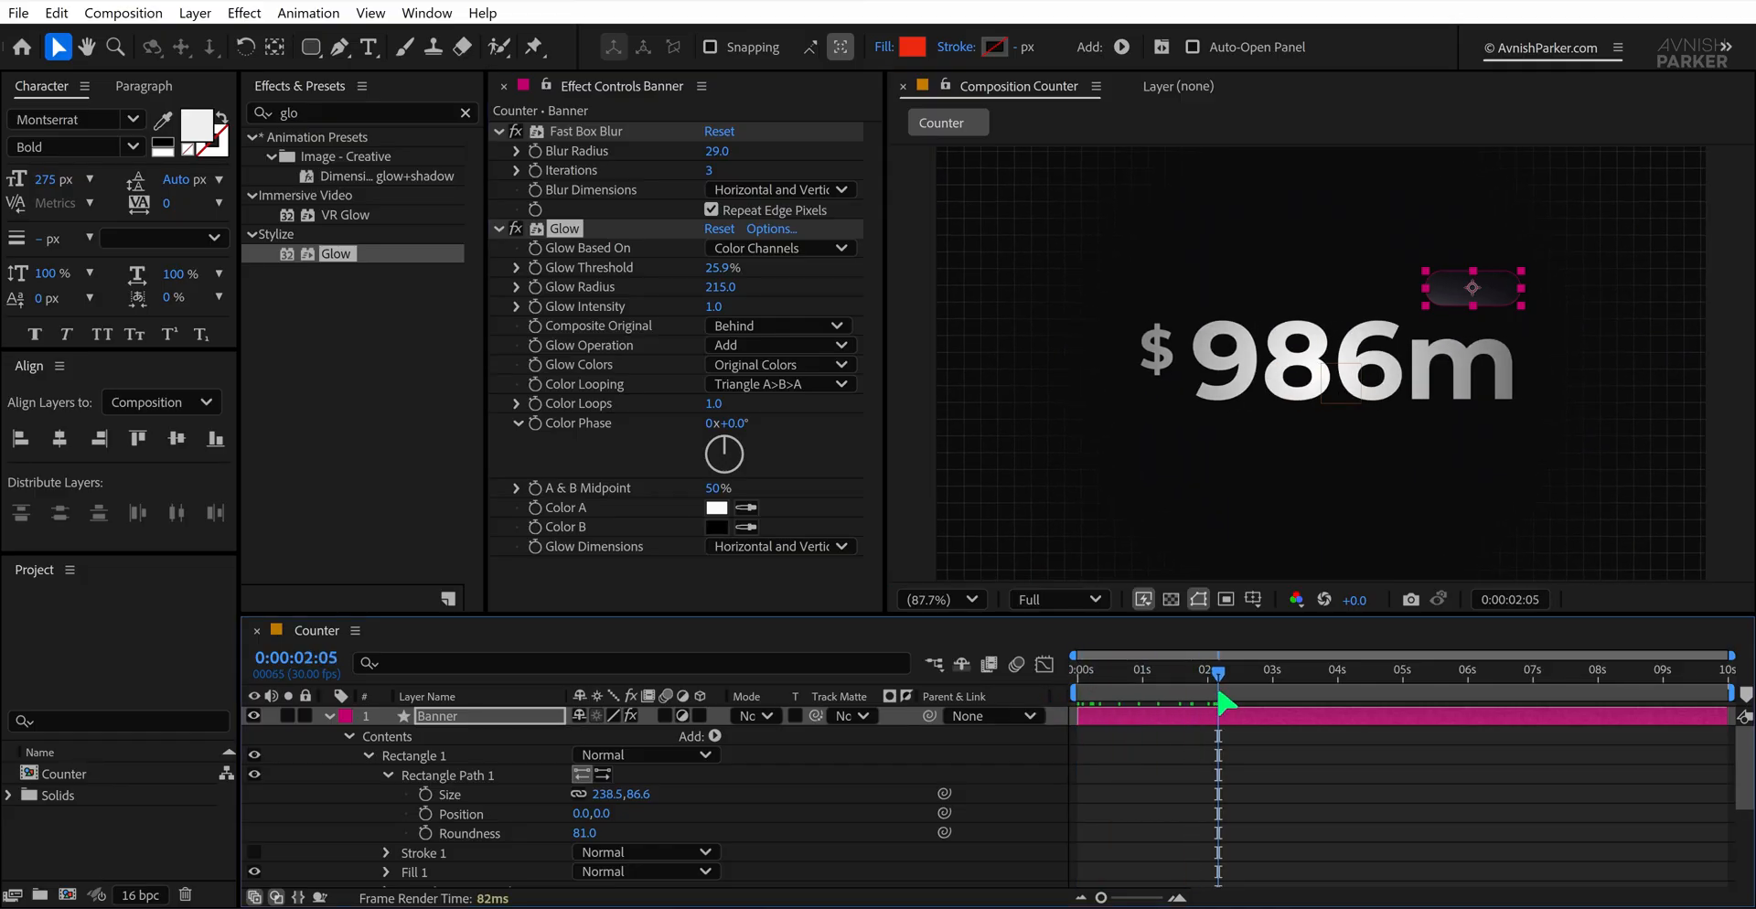
left_click(1027, 800)
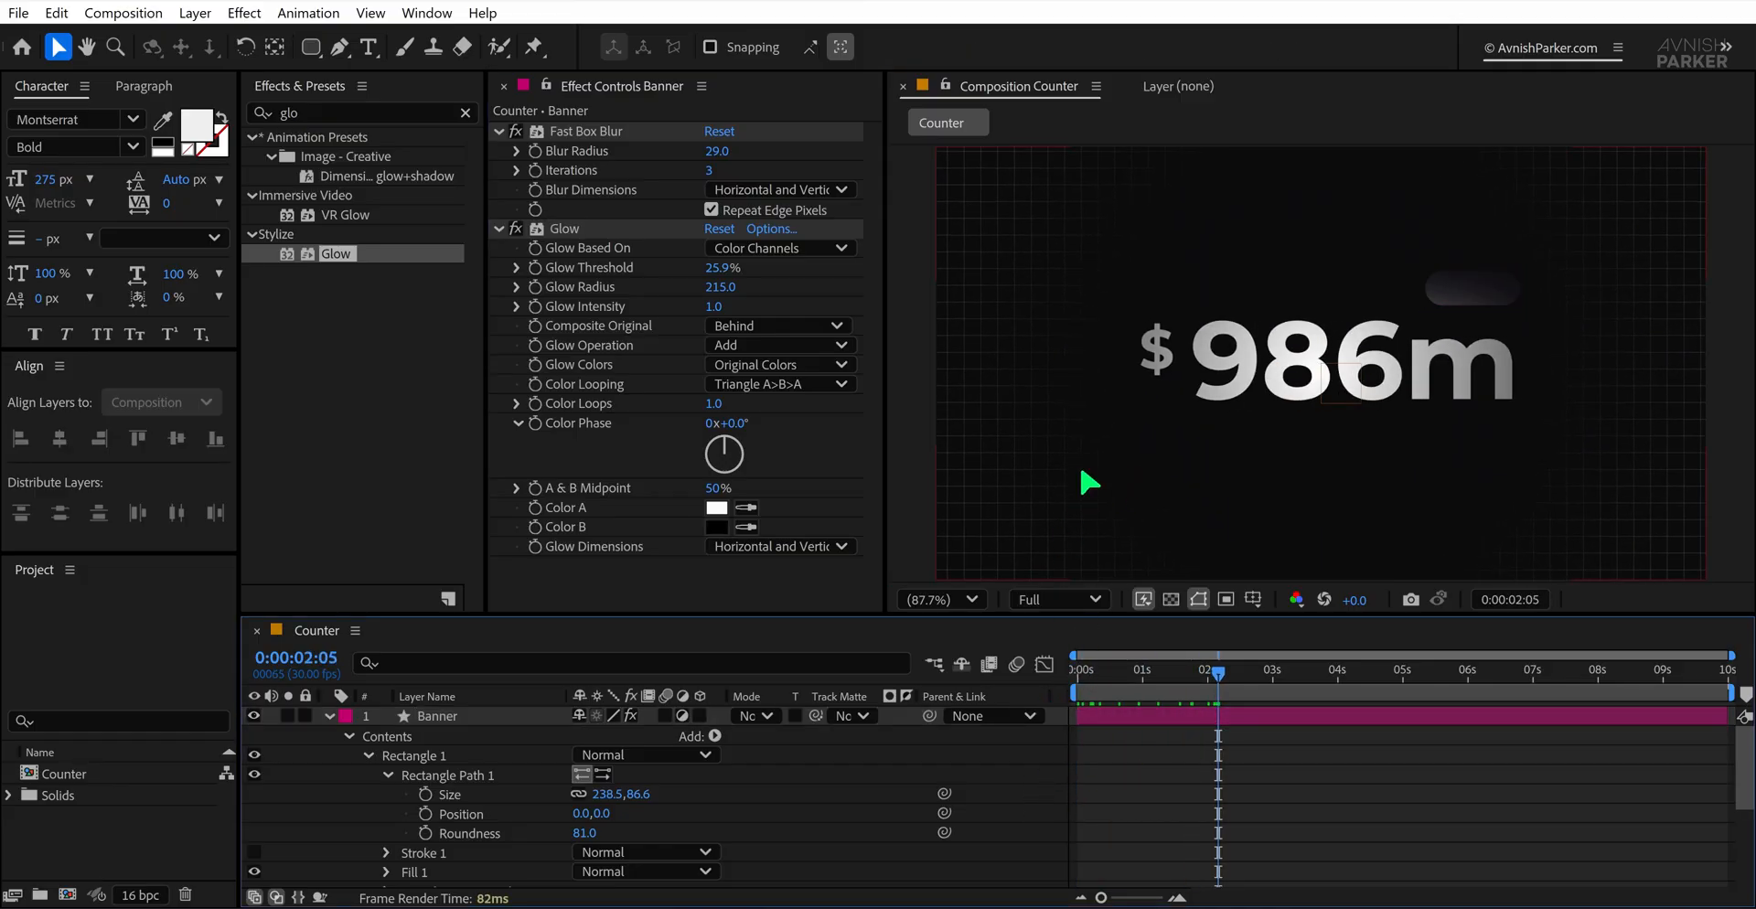
Apply the Tint effect to the Banner layer with Map White To set to green (29FF00), and move the banner down over the suffix's top
left_click(389, 117)
type("tint")
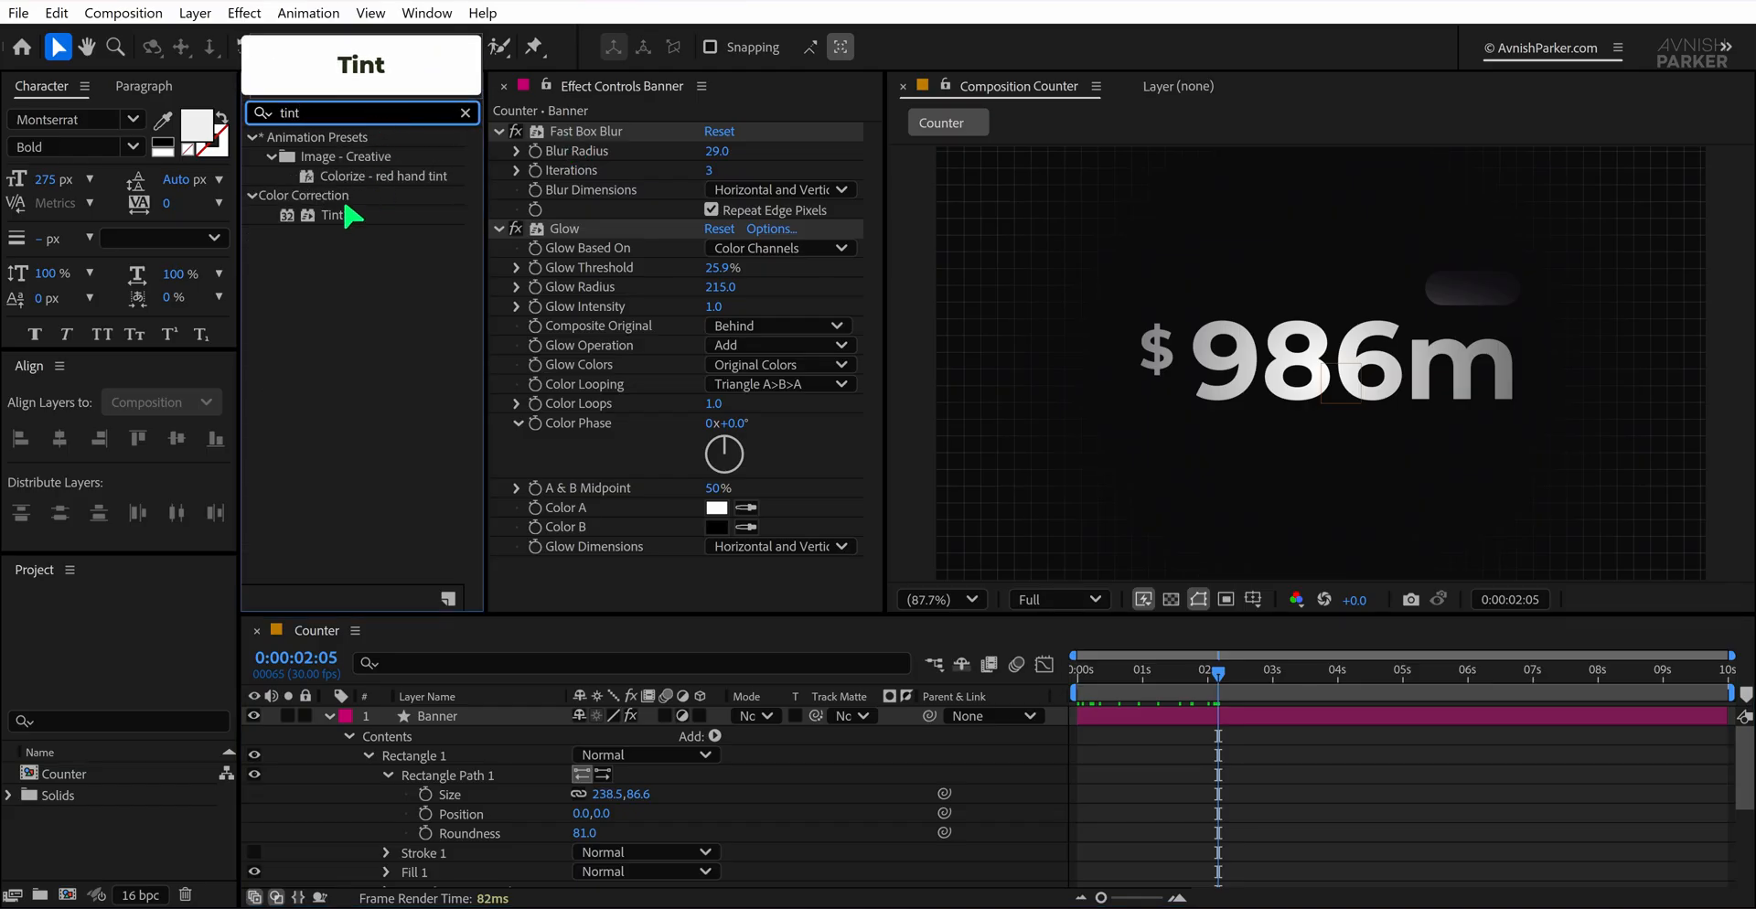
left_click_drag(347, 215, 615, 569)
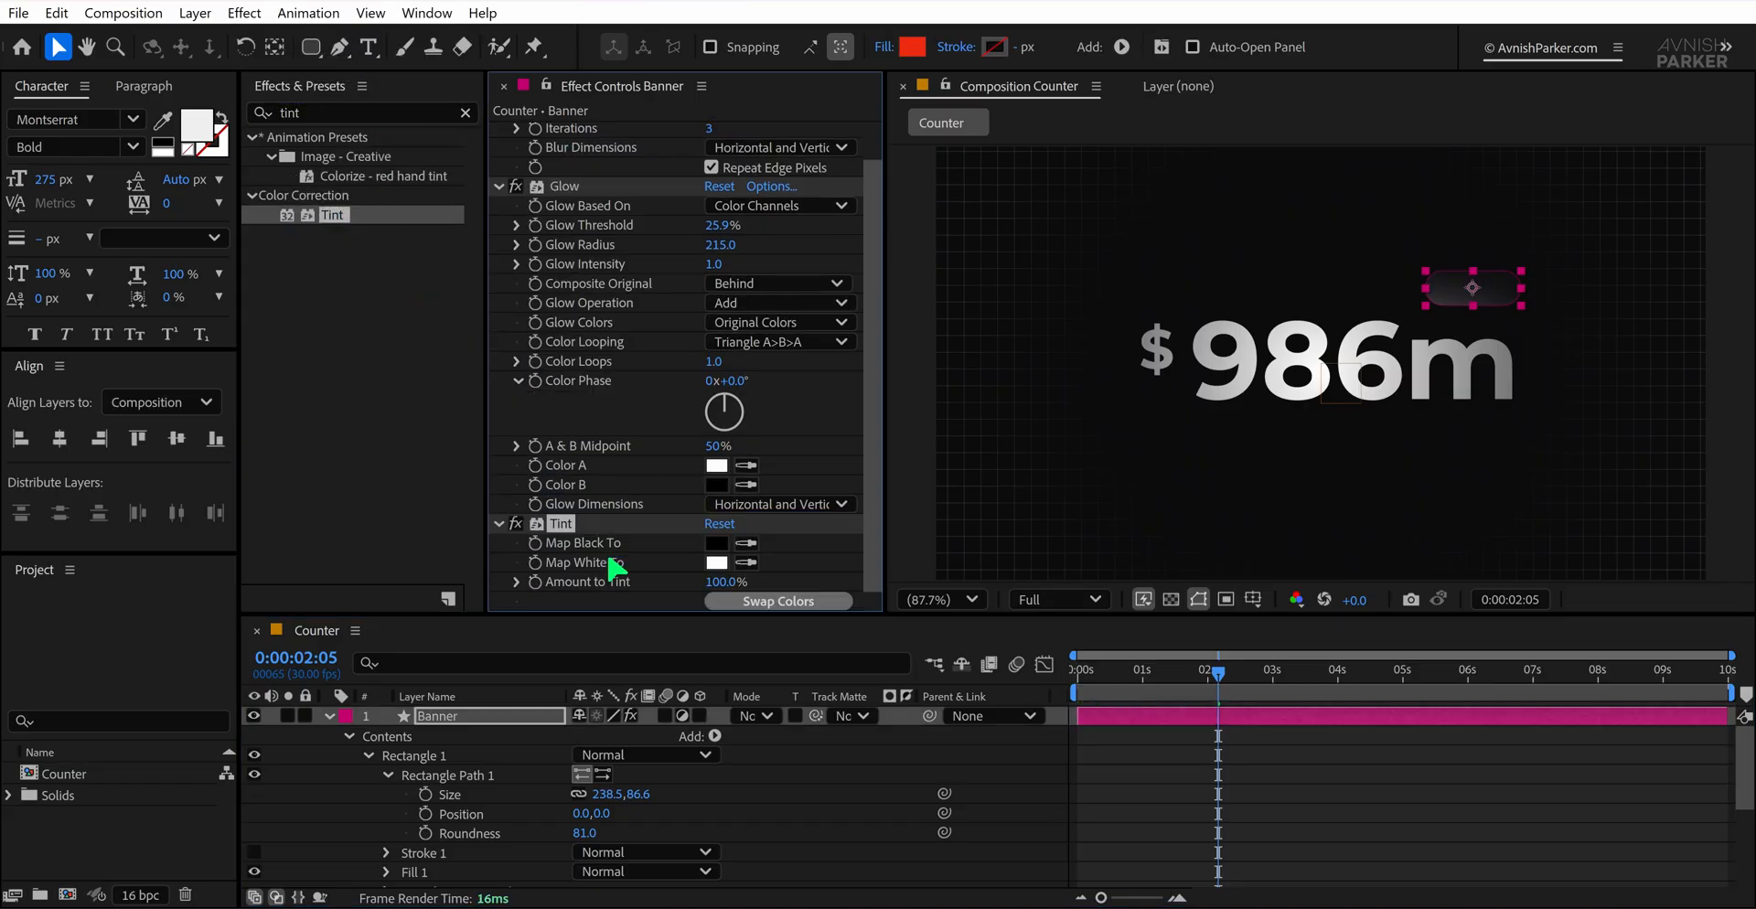
left_click(717, 563)
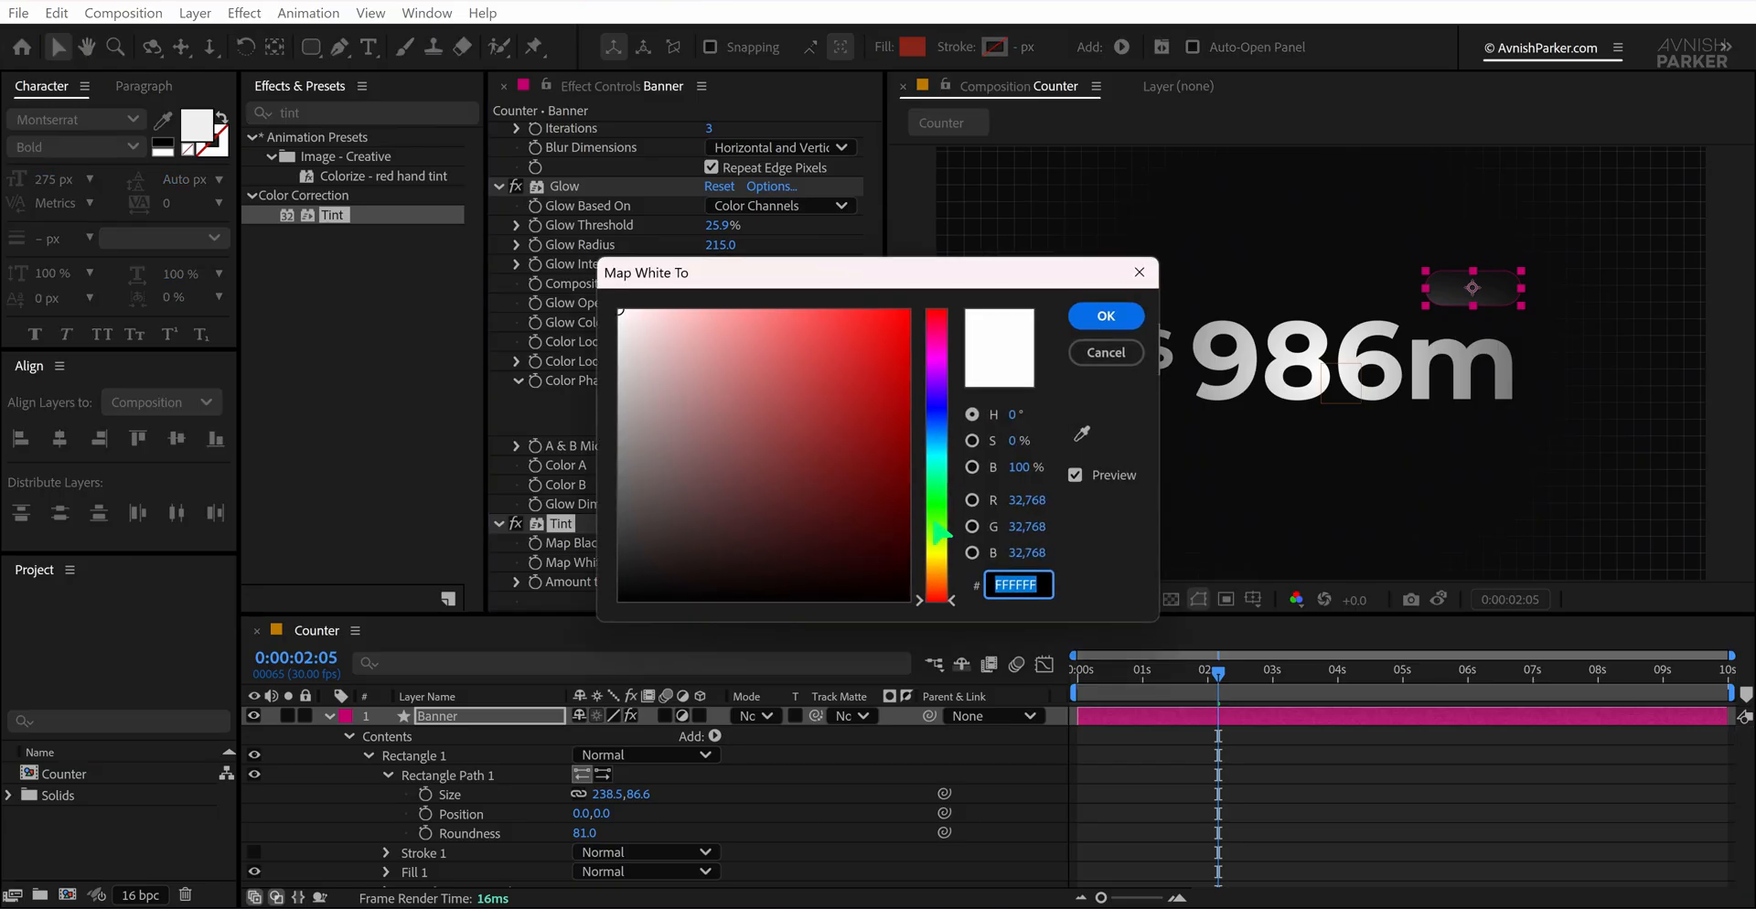
left_click(938, 512)
left_click(907, 311)
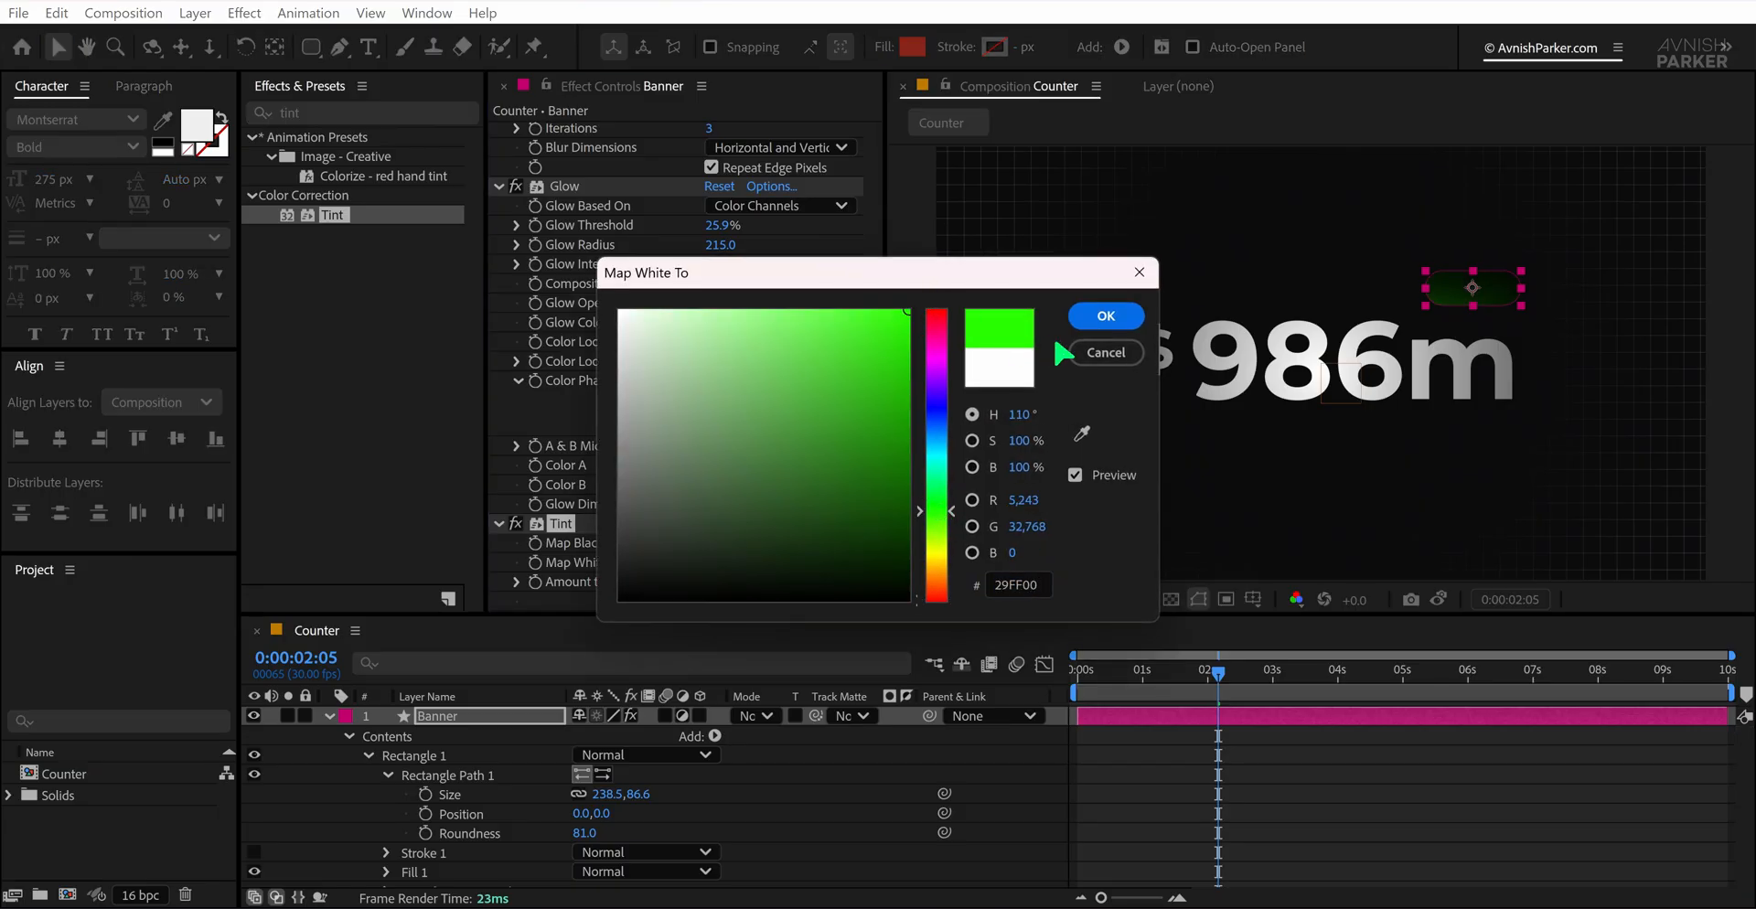
left_click(1106, 317)
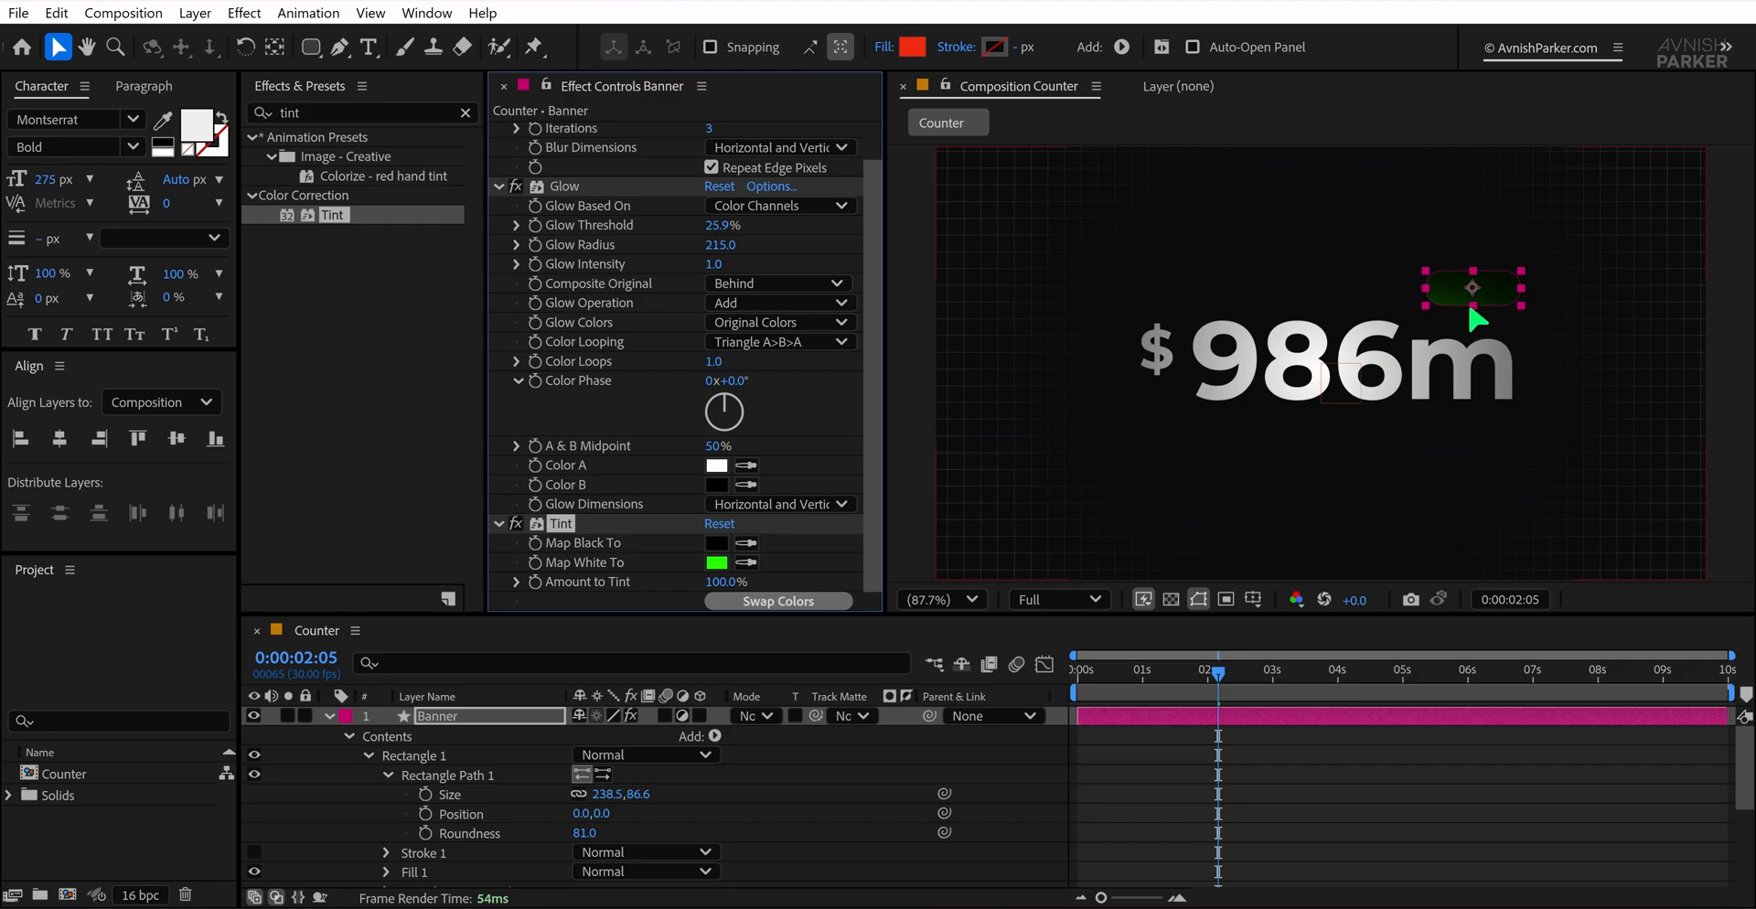
mouse_move(1493, 299)
left_mouse_down()
mouse_move(1493, 373)
mouse_move(1498, 322)
left_mouse_up()
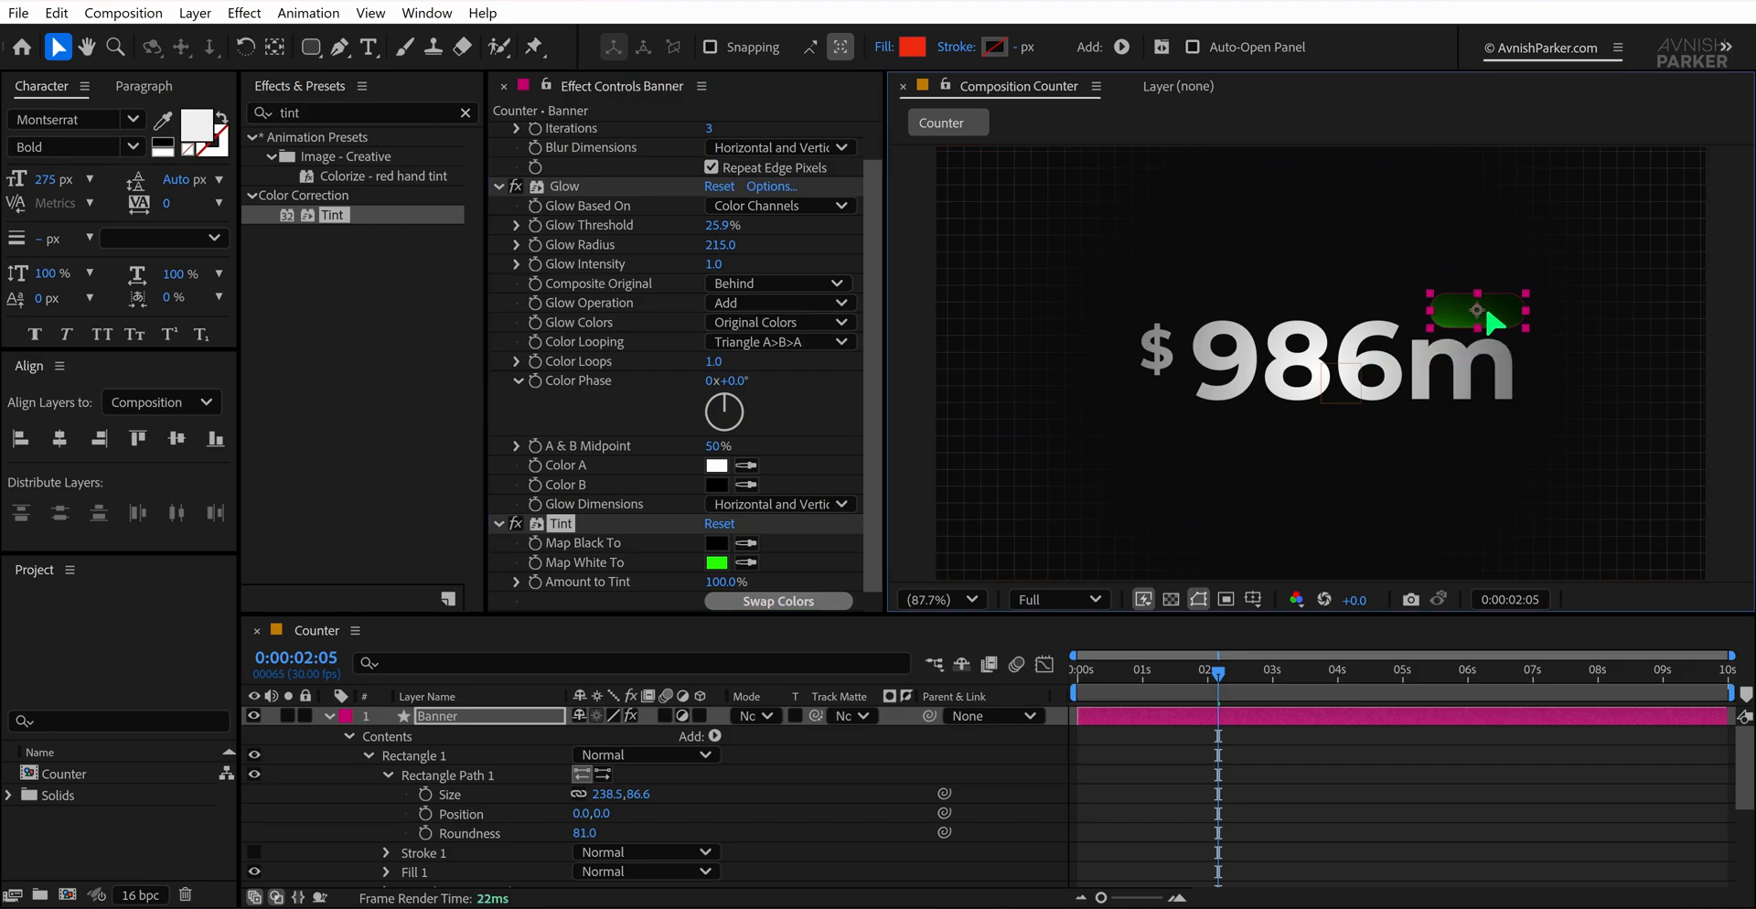
left_click(1039, 767)
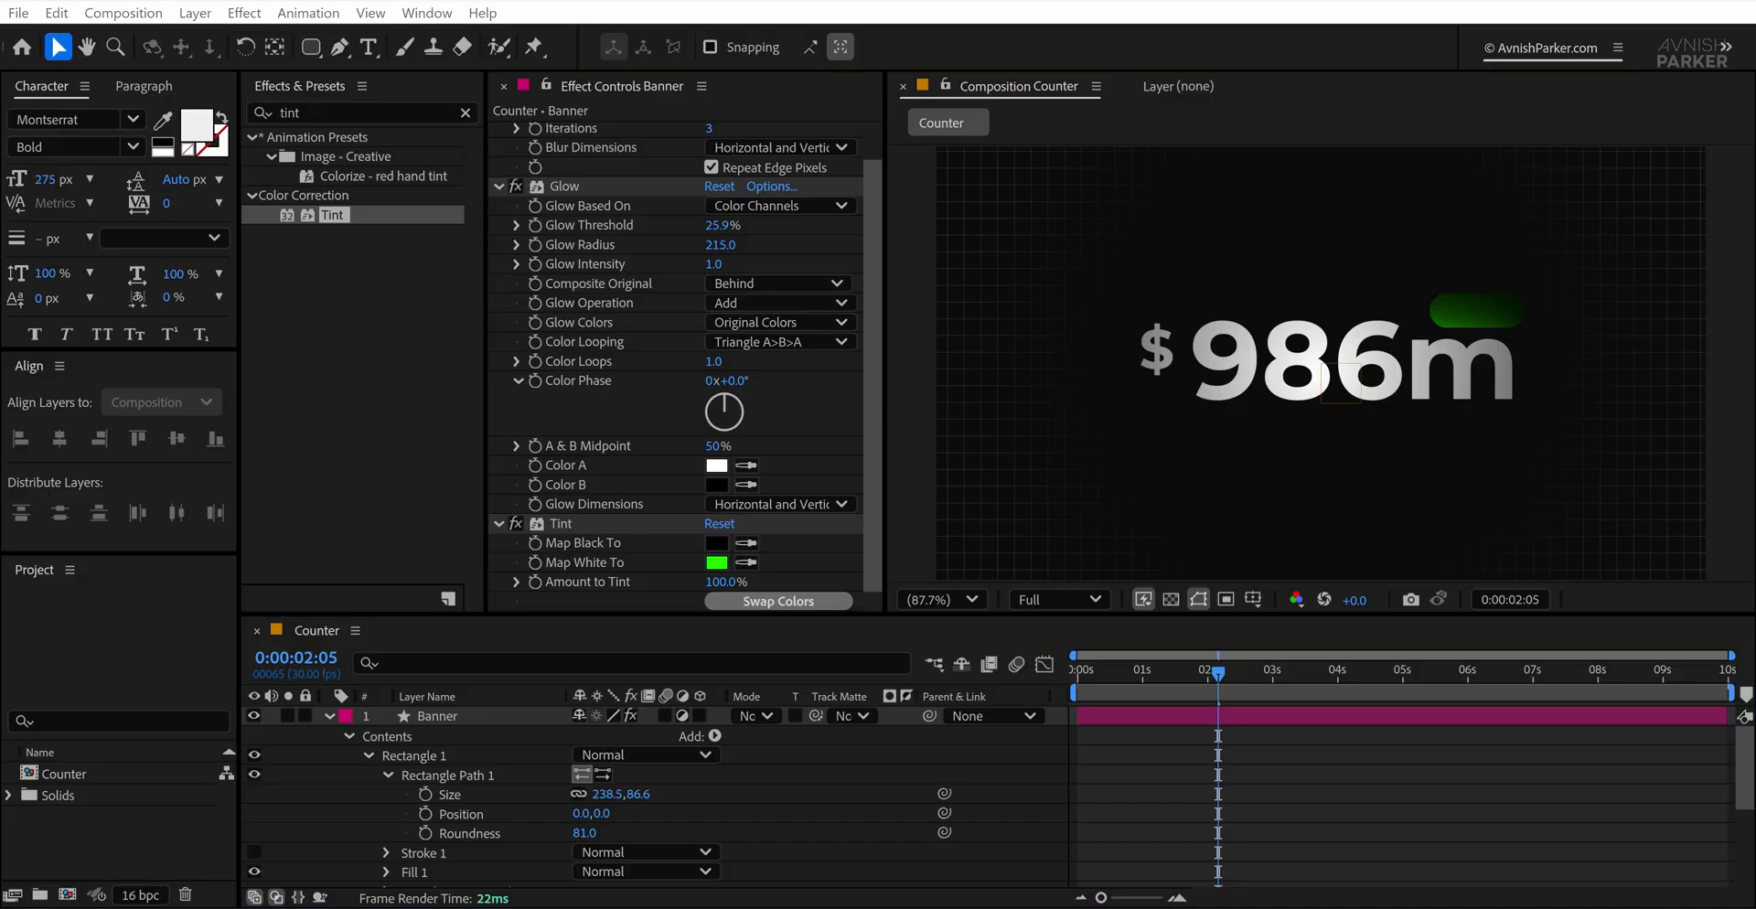
Add Trending Icon.webp above the Banner layer, scale it to 31%, and place it over the green banner
left_click_drag(581, 905, 509, 745)
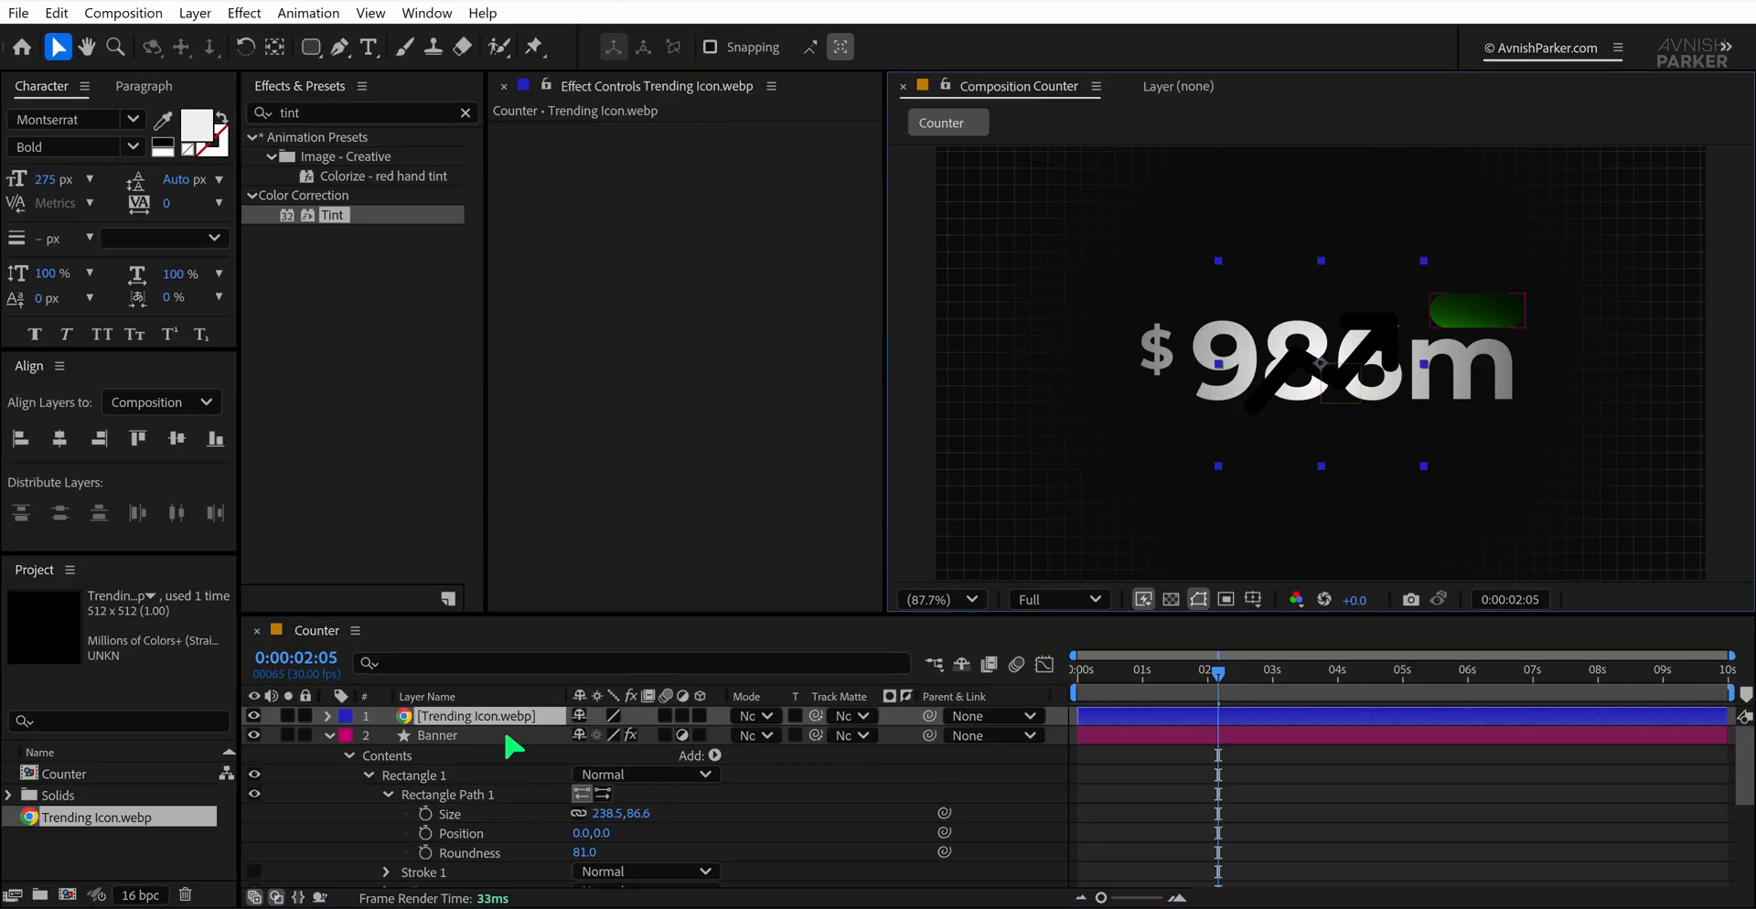
key("s")
left_click_drag(615, 736, 593, 766)
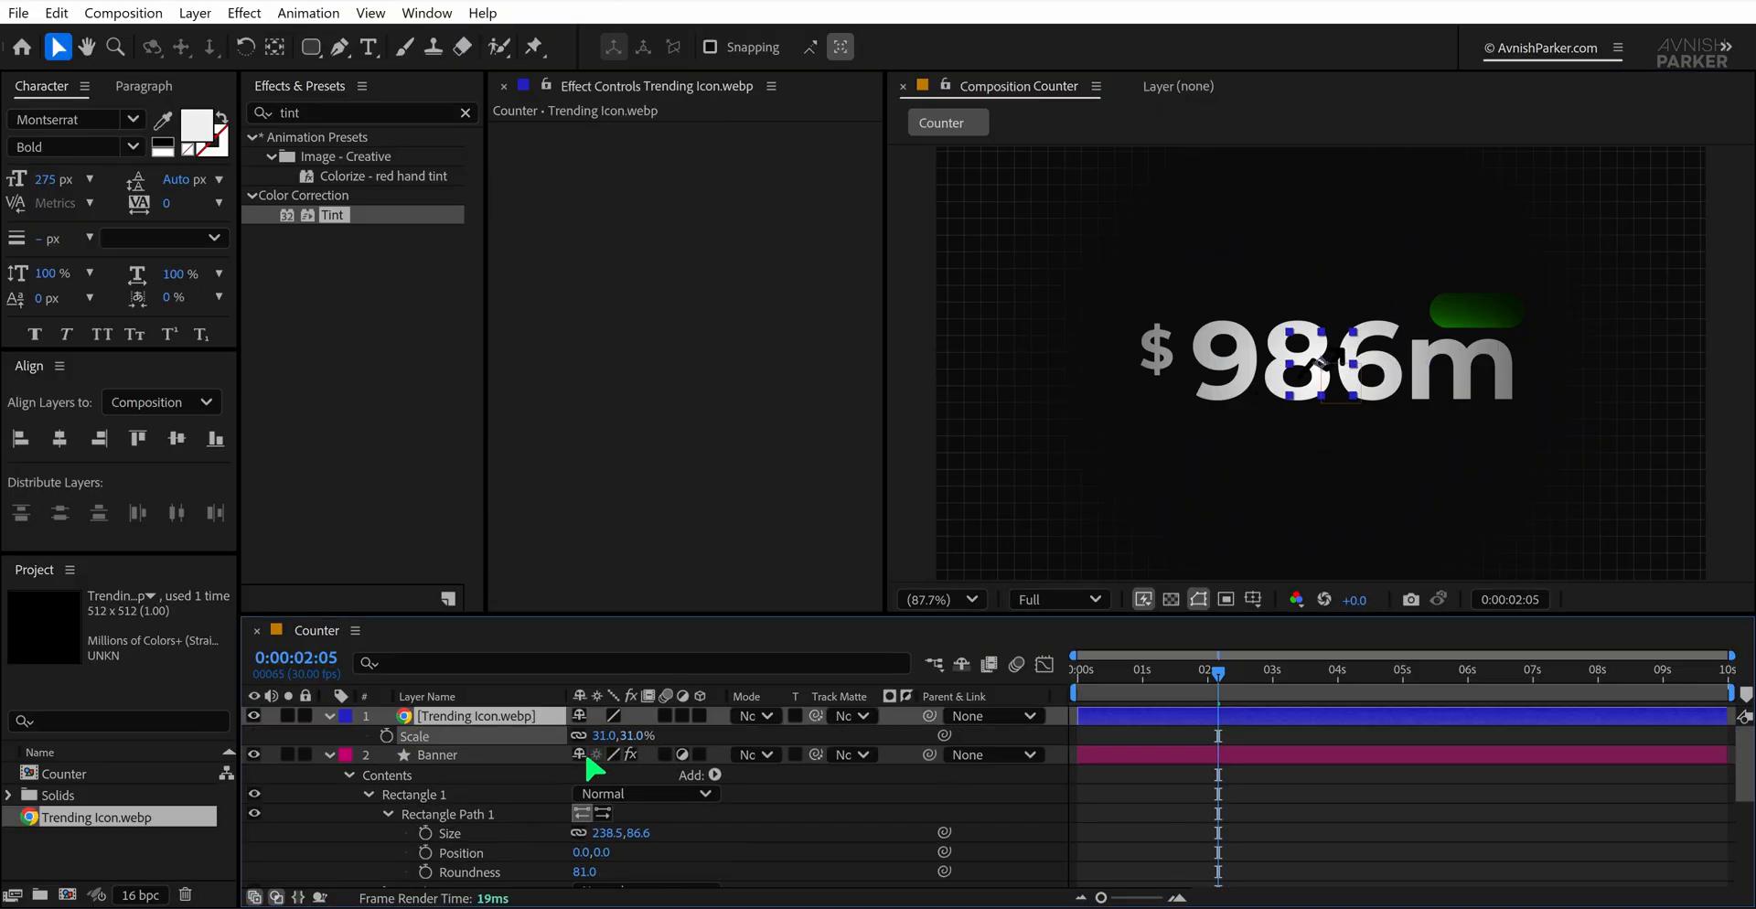
left_click_drag(1318, 377, 1464, 324)
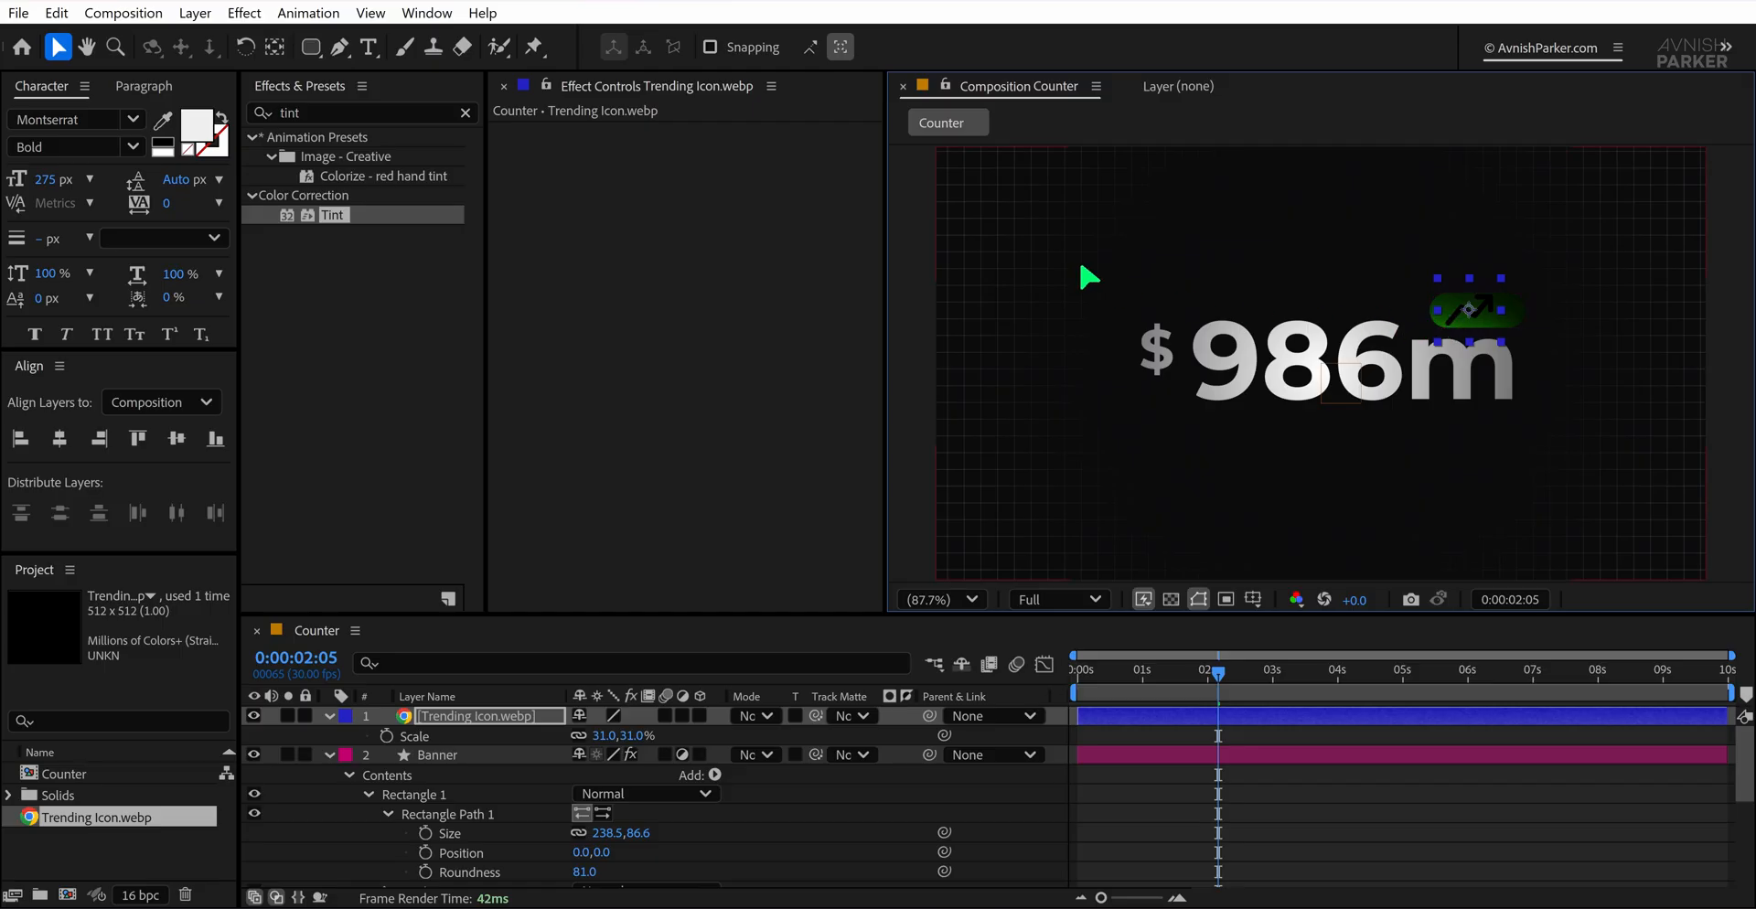
Apply the Fill effect to the Trending Icon layer and set its Color to near-white
left_click(381, 112)
type("f")
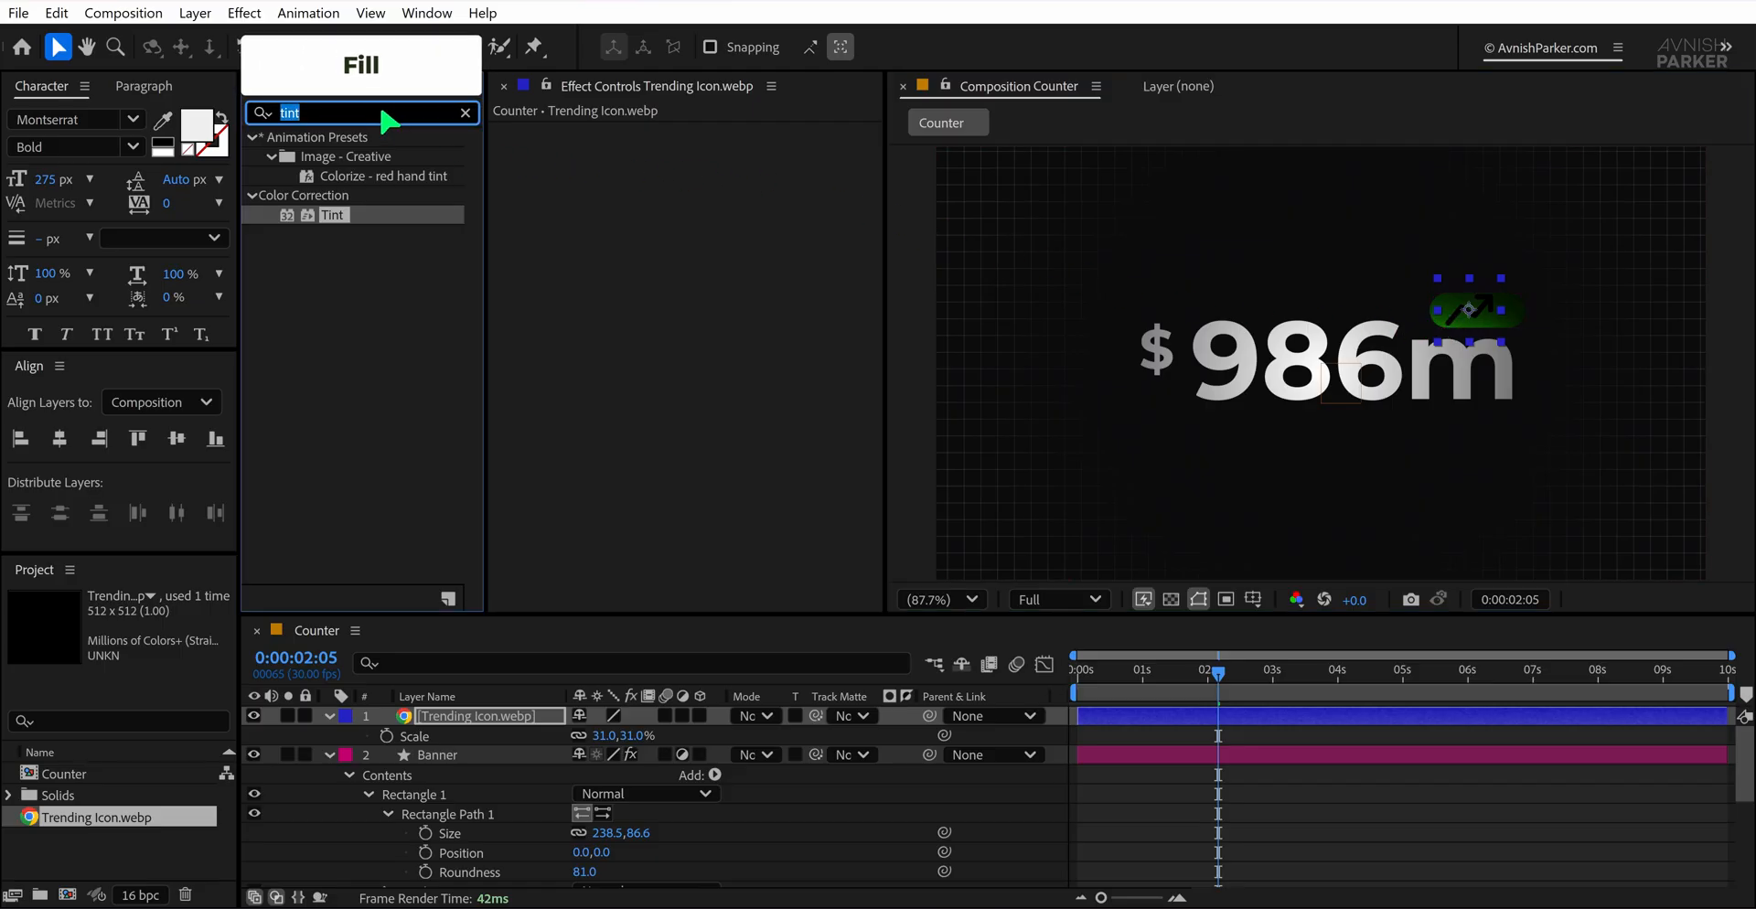
type("ill")
left_click_drag(327, 274, 712, 253)
left_click(716, 190)
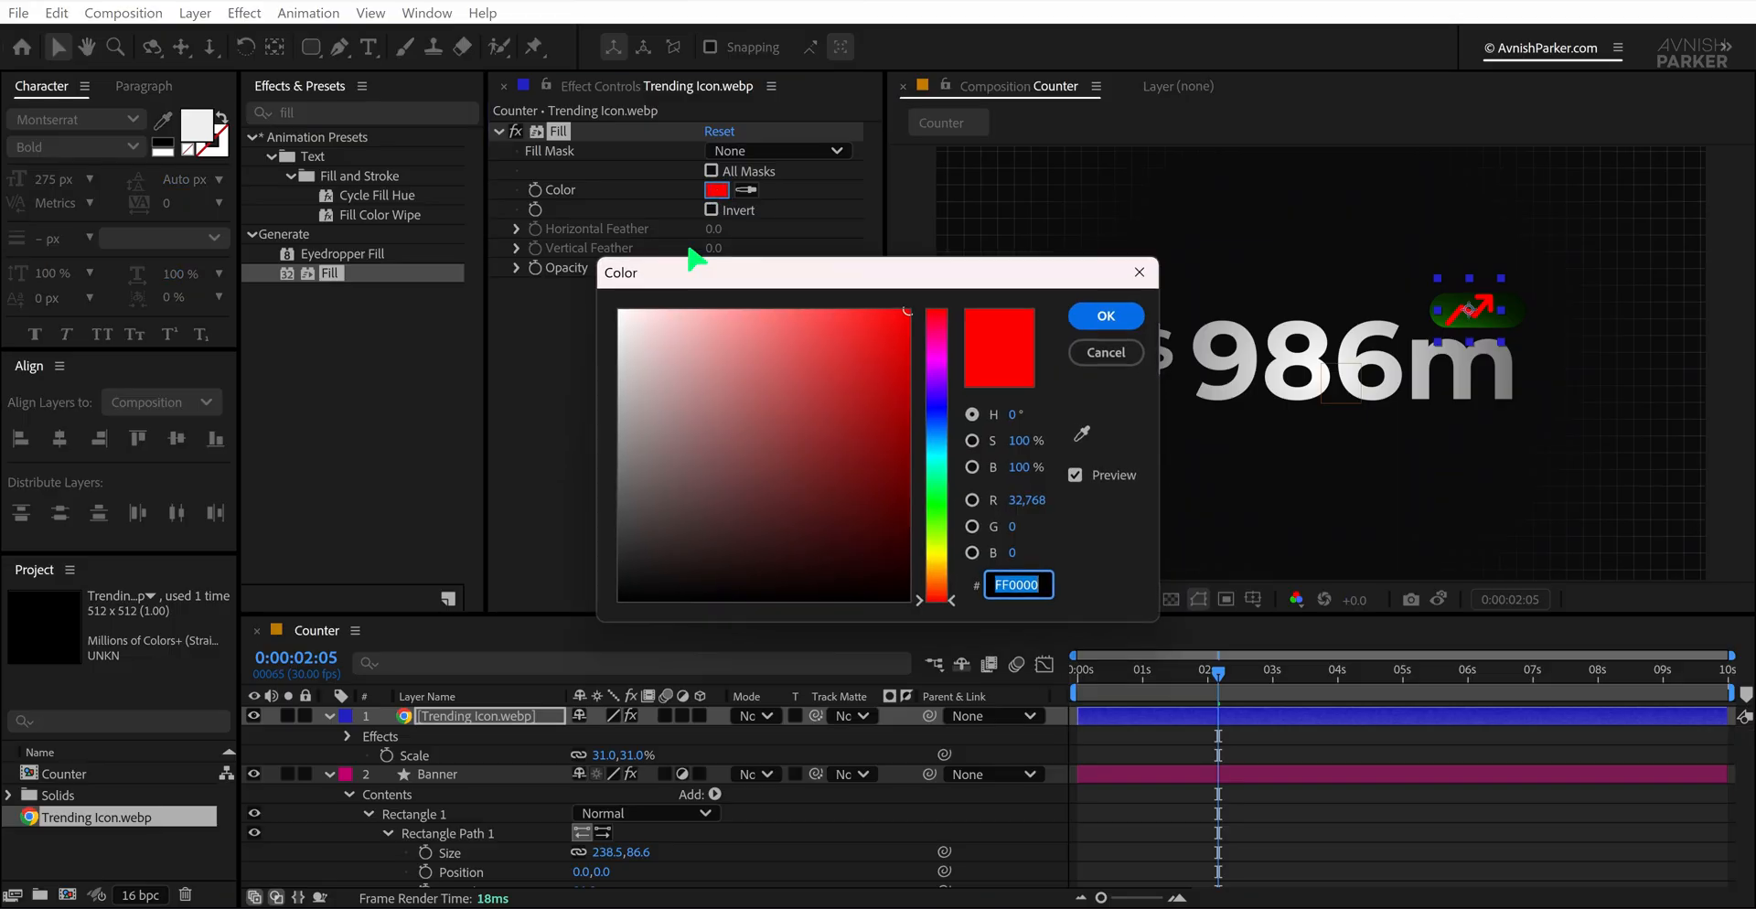
left_click(632, 318)
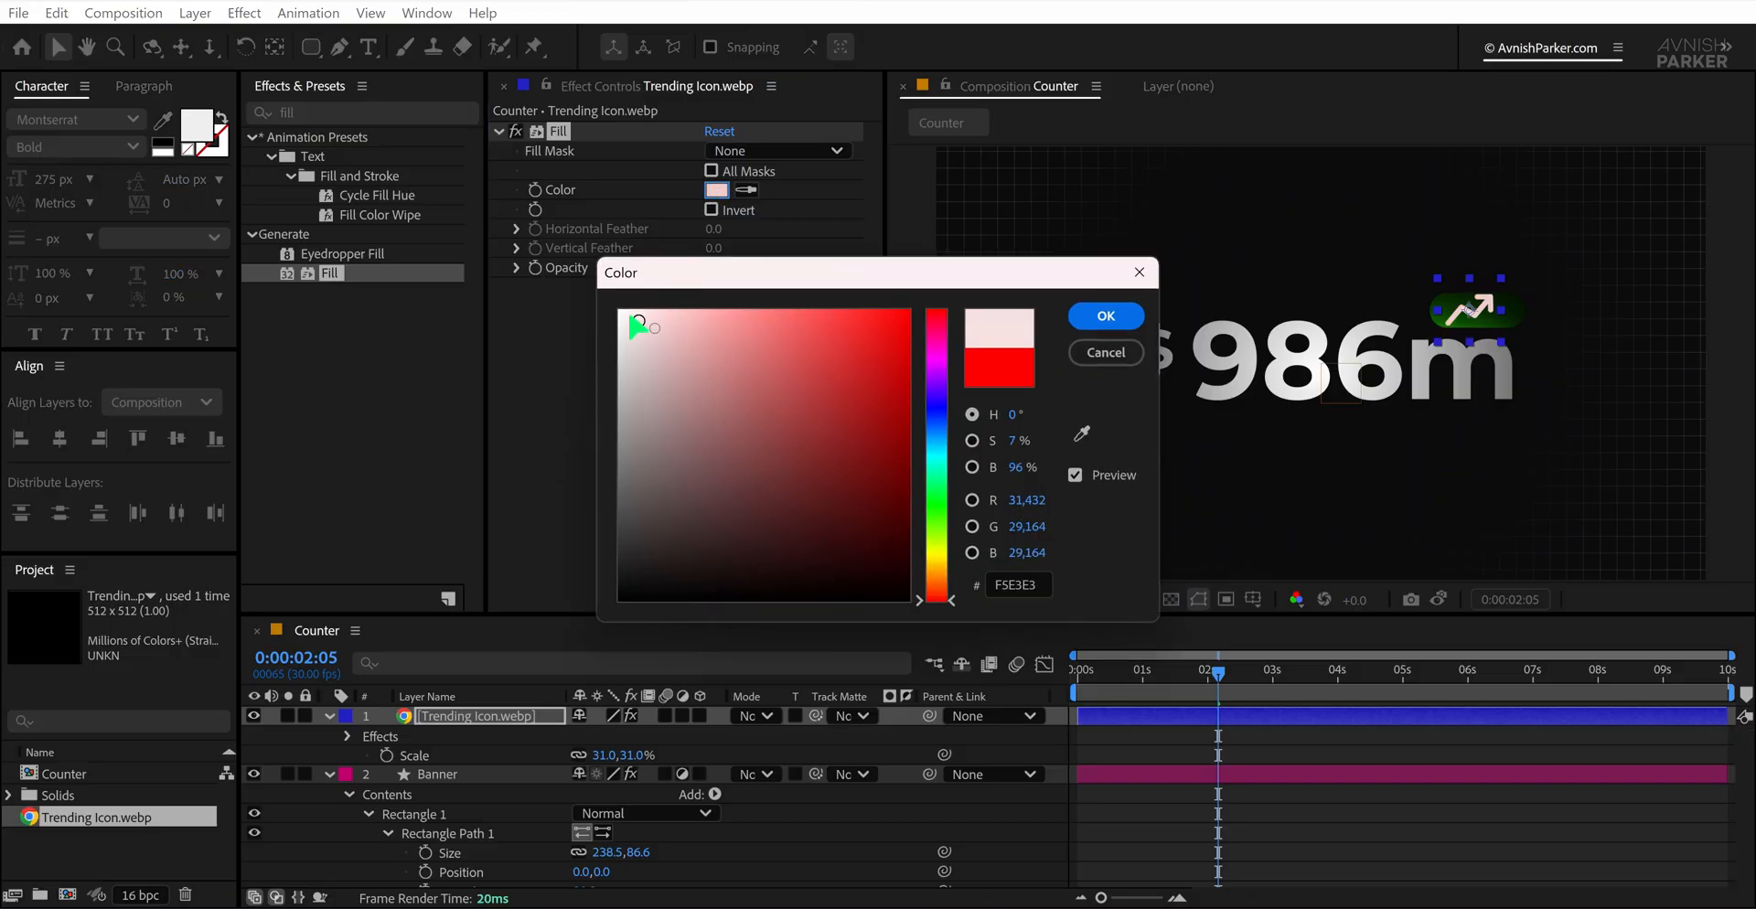
left_click(1107, 316)
Set the Trending Icon layer's Scale to 15% and its Opacity to 50%
left_click_drag(643, 761, 623, 764)
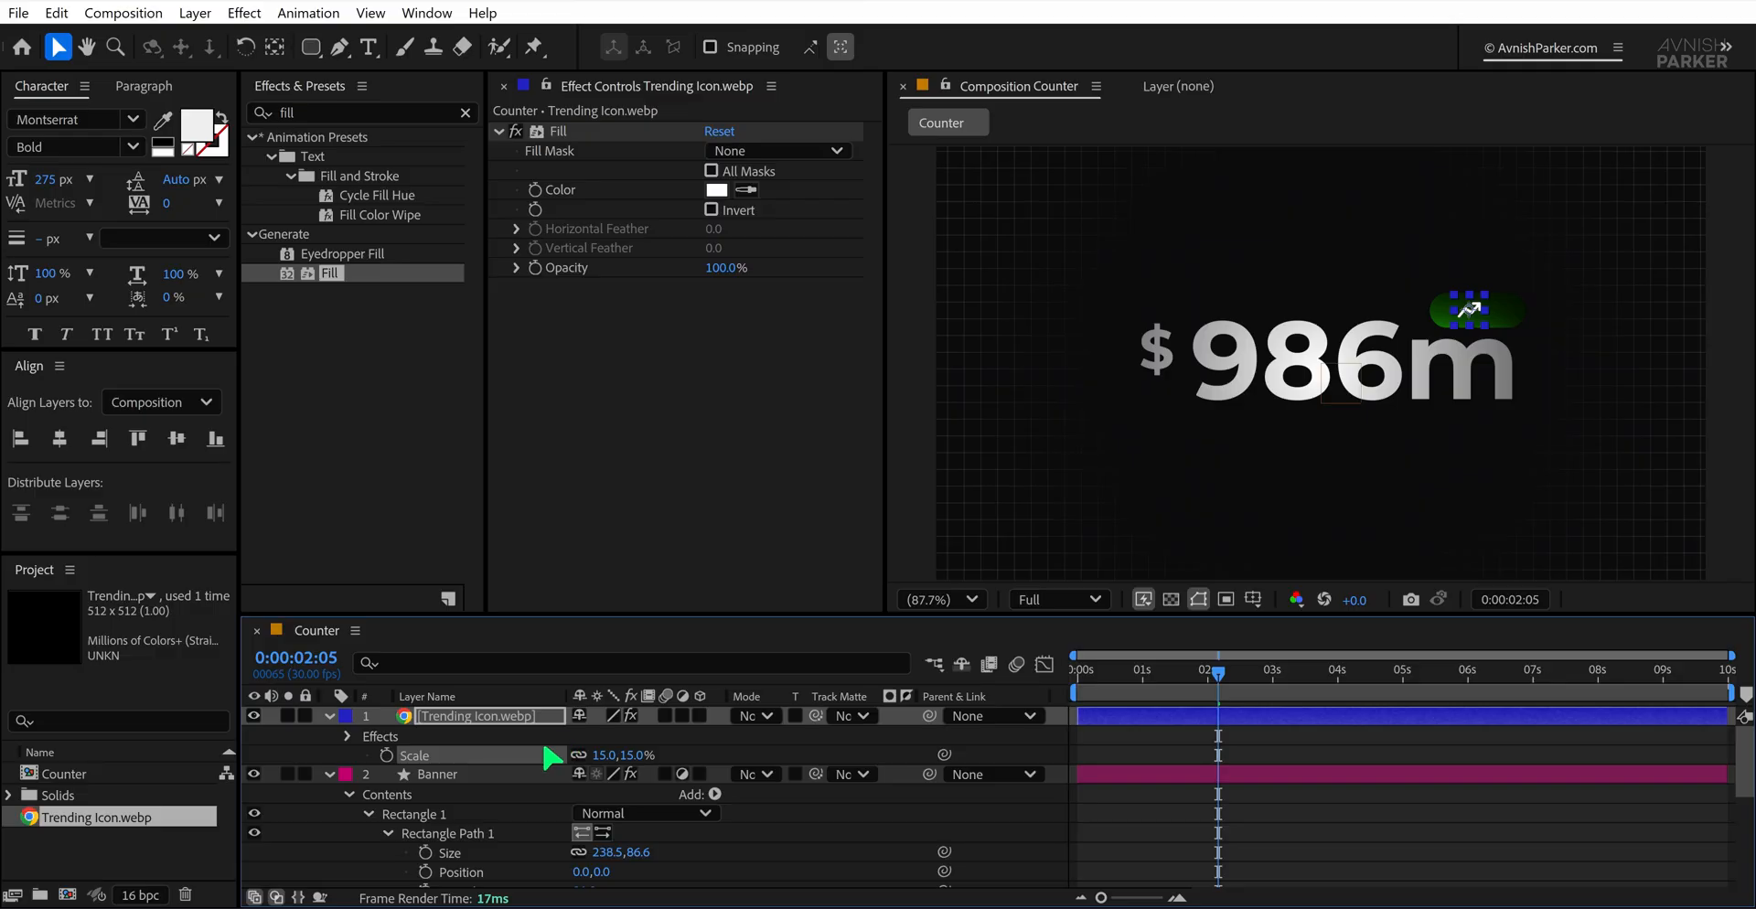
key("t")
left_click(593, 737)
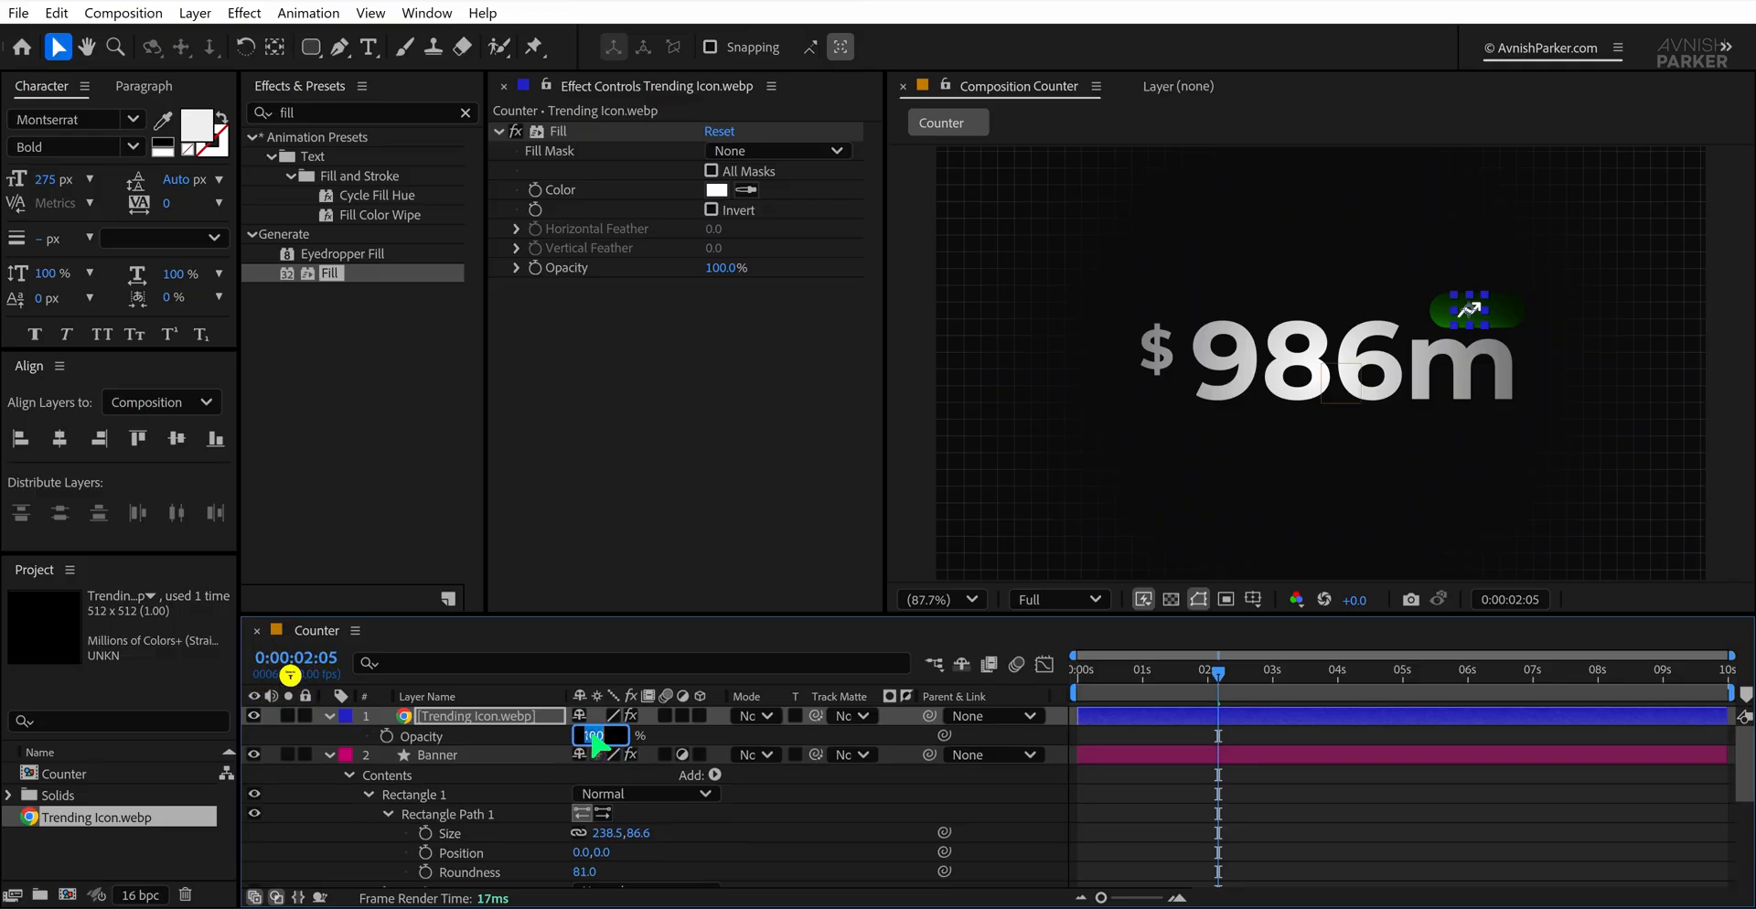
type("50")
key("Return")
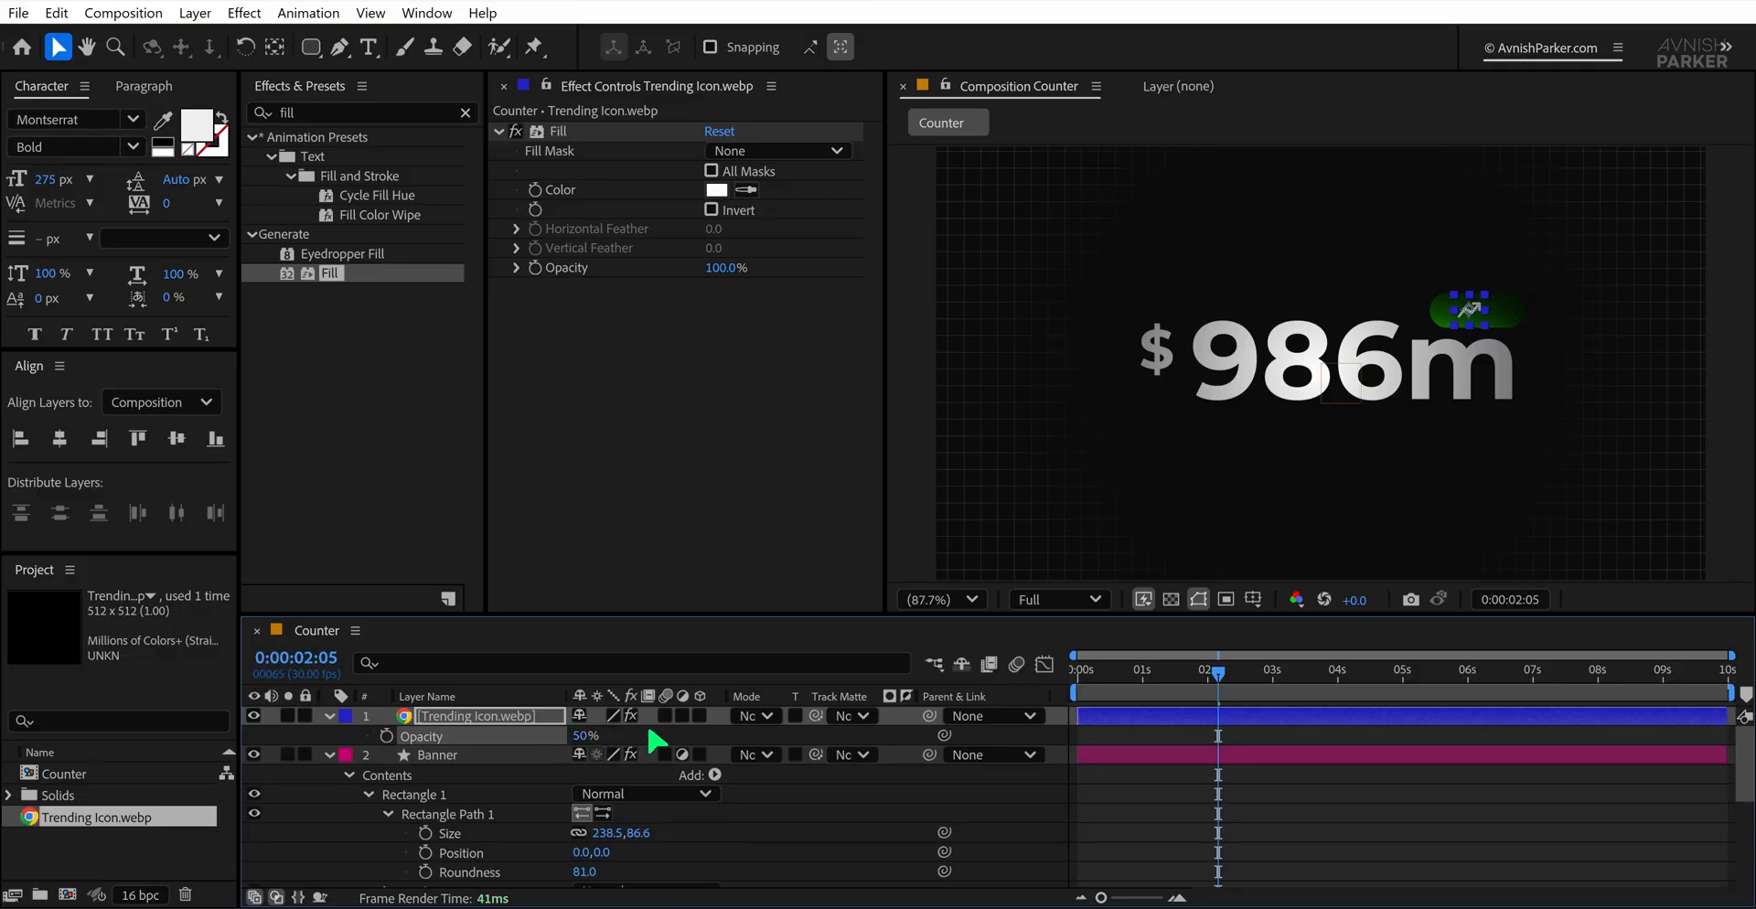
left_click(657, 741)
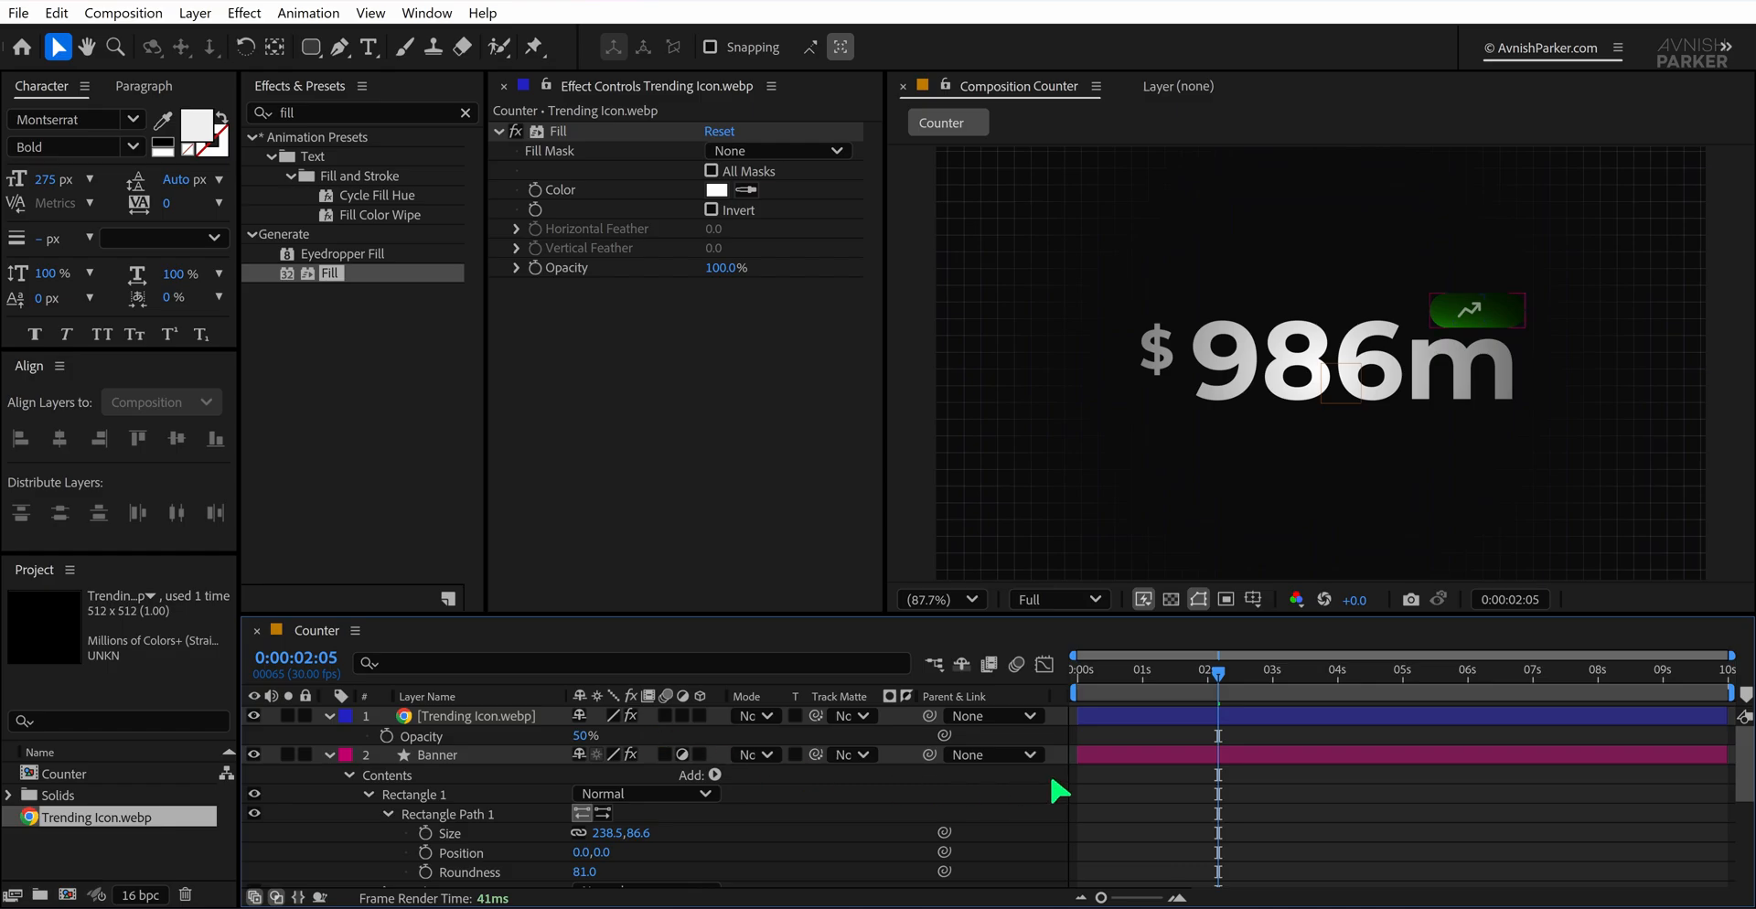
Preview the counter animation and check the frame at 0:00:00:27
key("space")
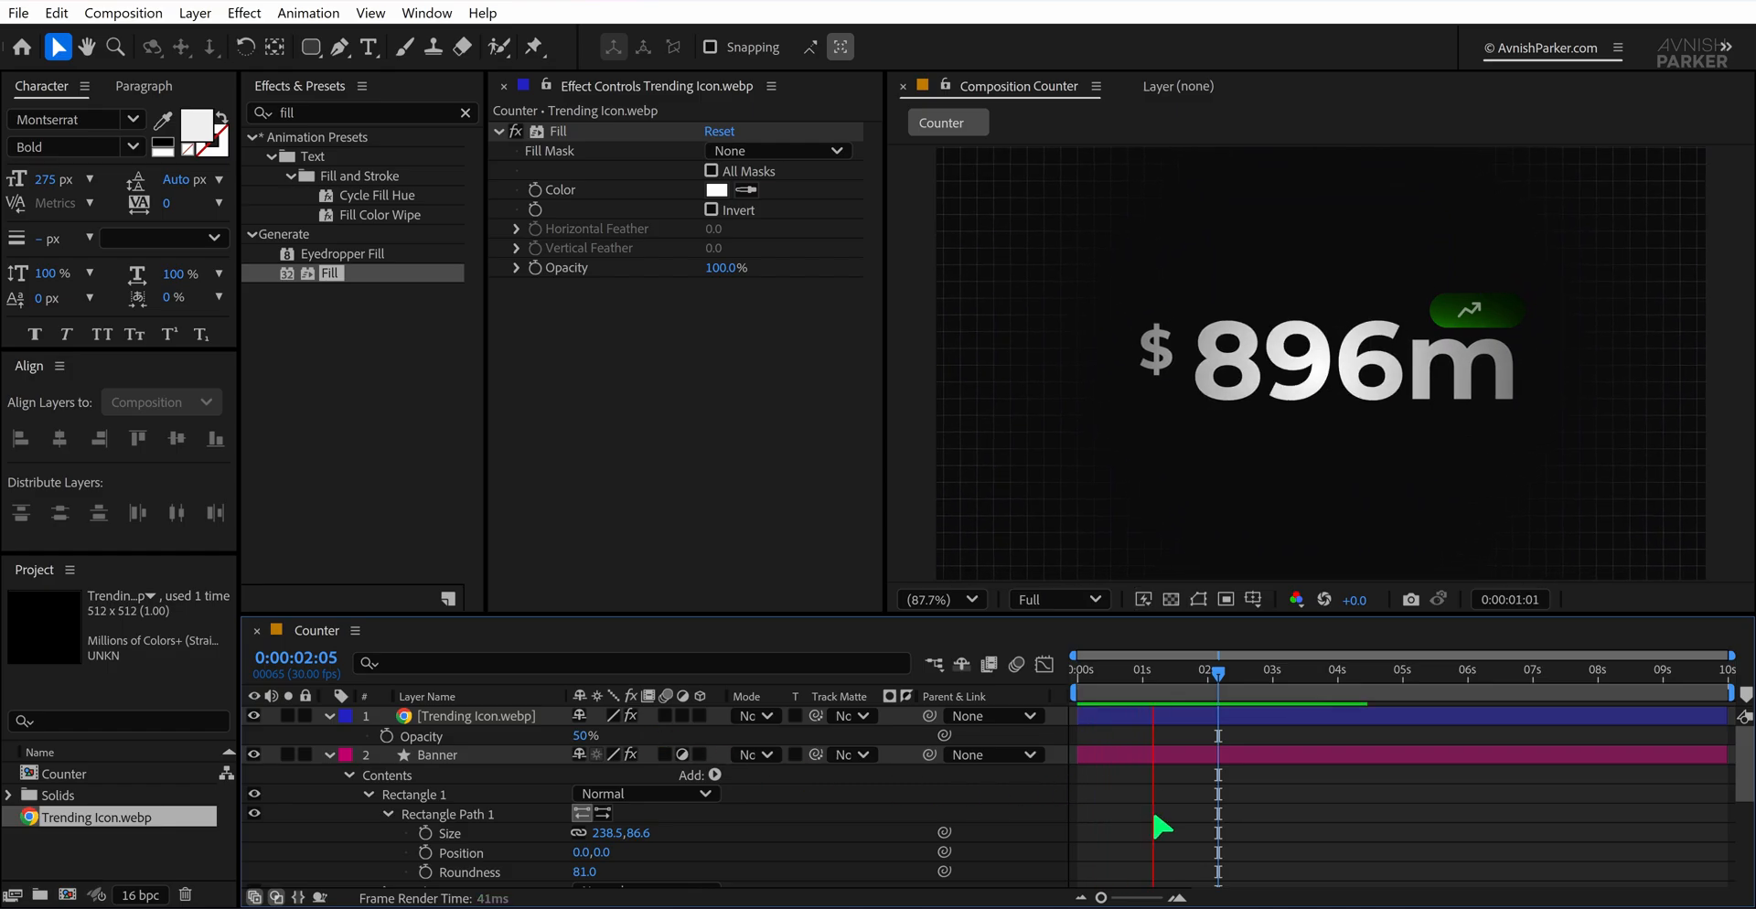
key("space")
mouse_move(1164, 686)
left_mouse_down()
mouse_move(1110, 690)
mouse_move(1158, 704)
mouse_move(1136, 693)
left_mouse_up()
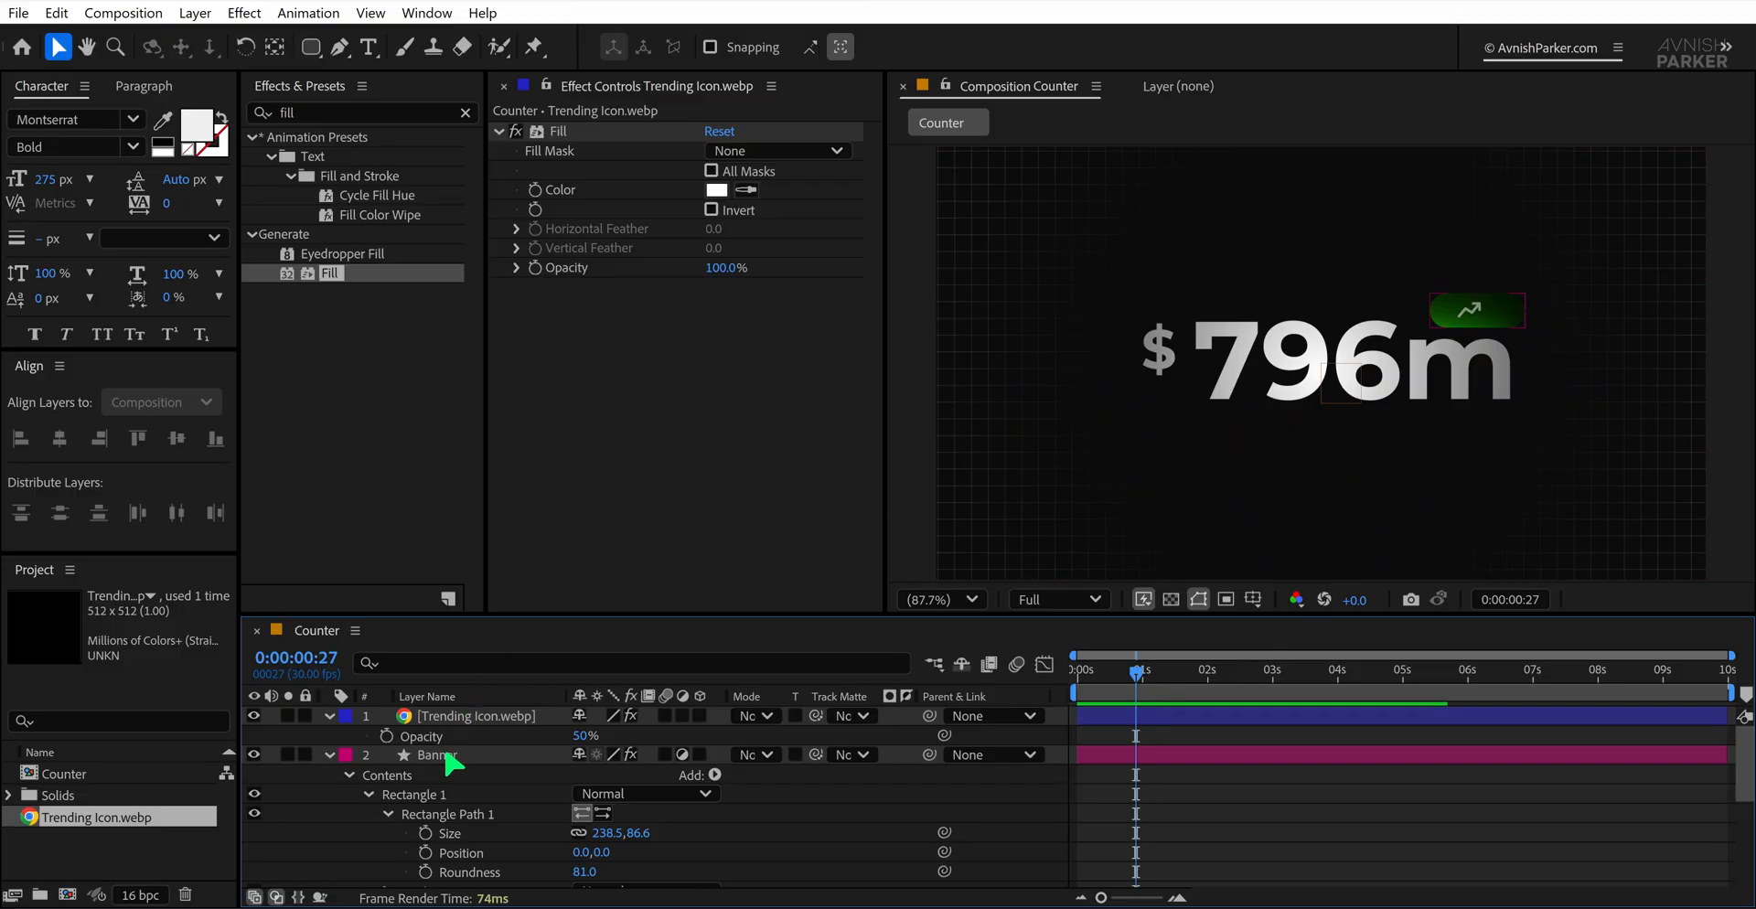
Change the counter text's font to Noplato Demo and center the text layer in the composition
scroll(448, 760, "down", 4)
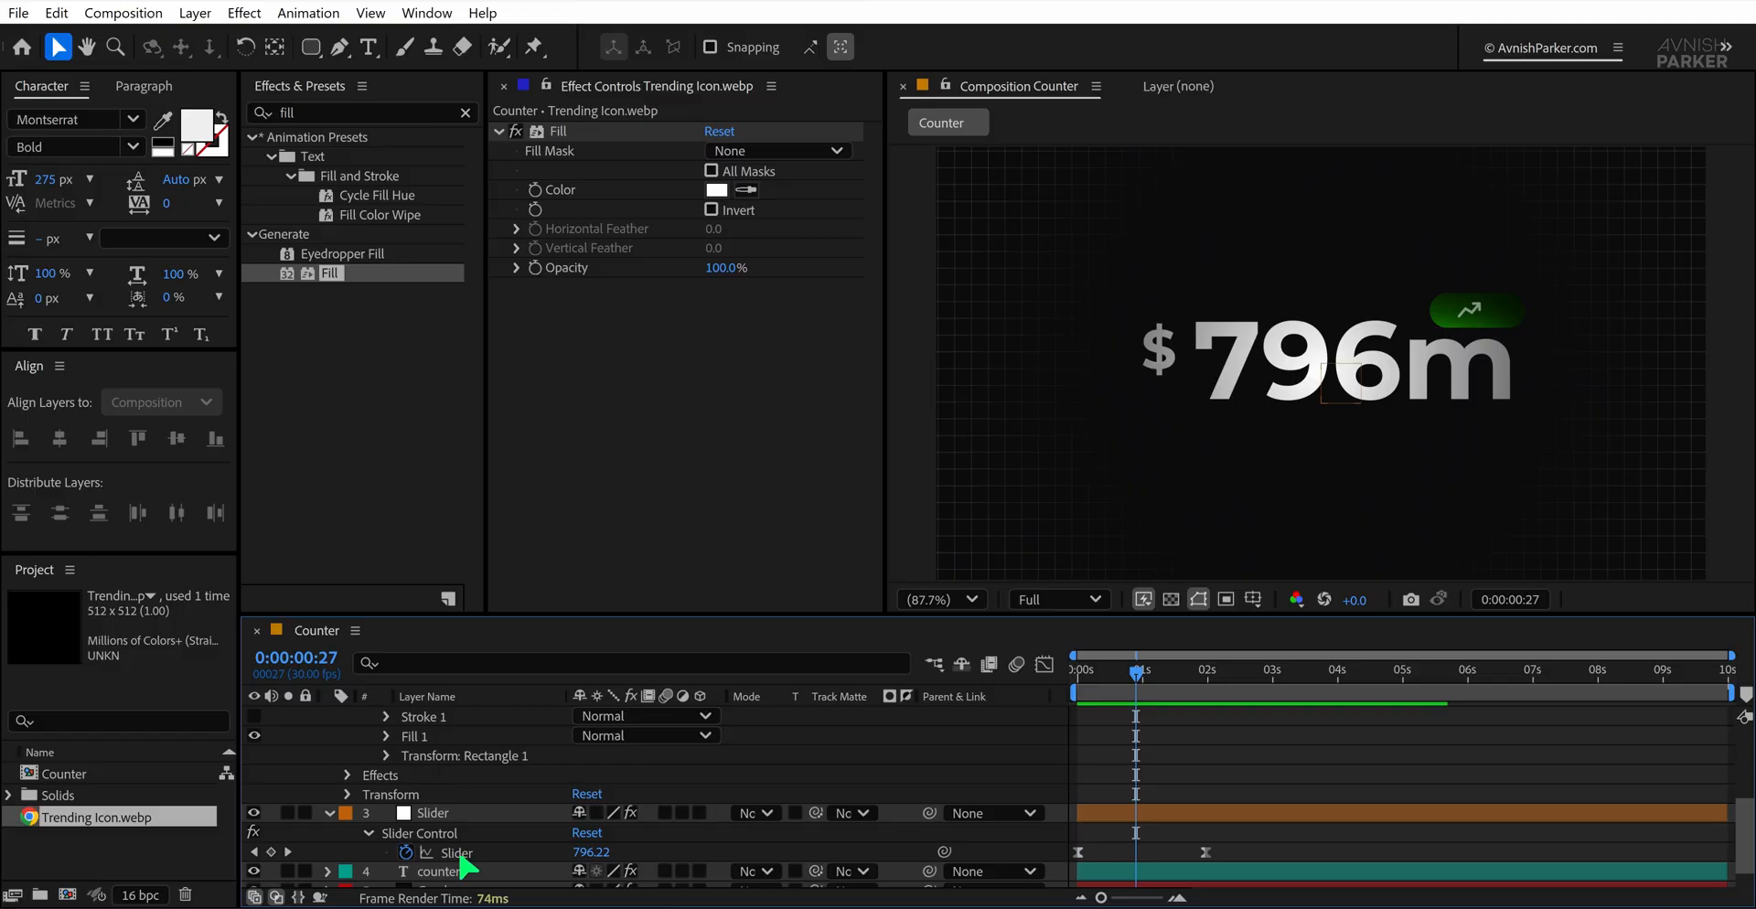
left_click(439, 870)
left_click(82, 119)
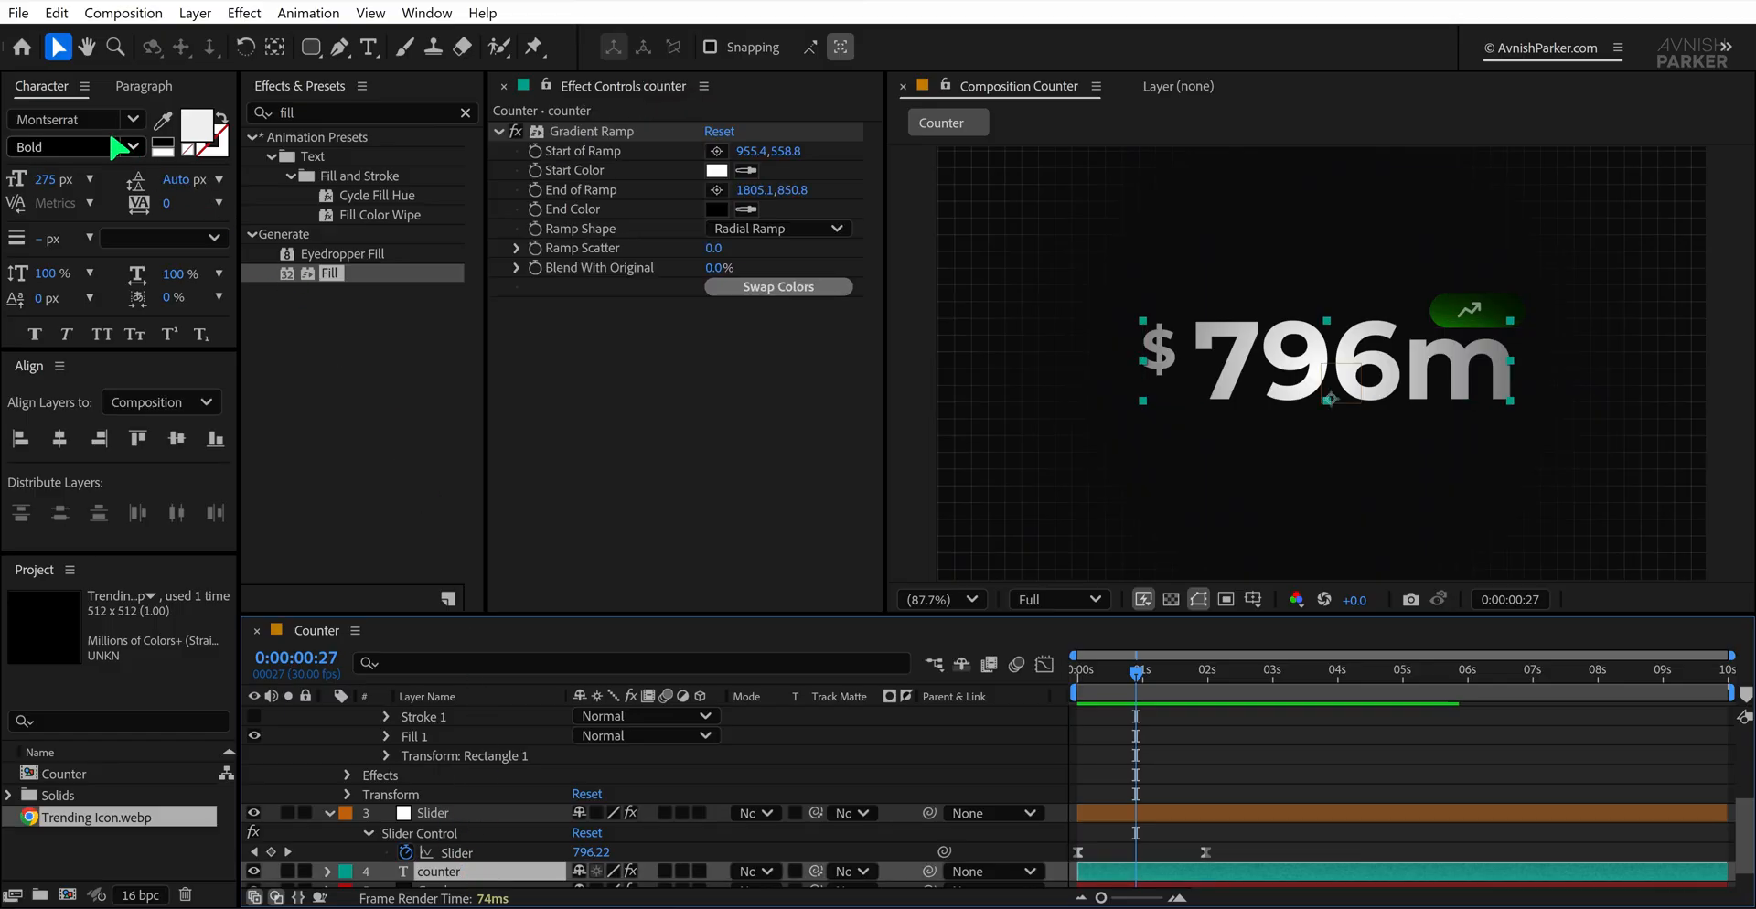
type("nop")
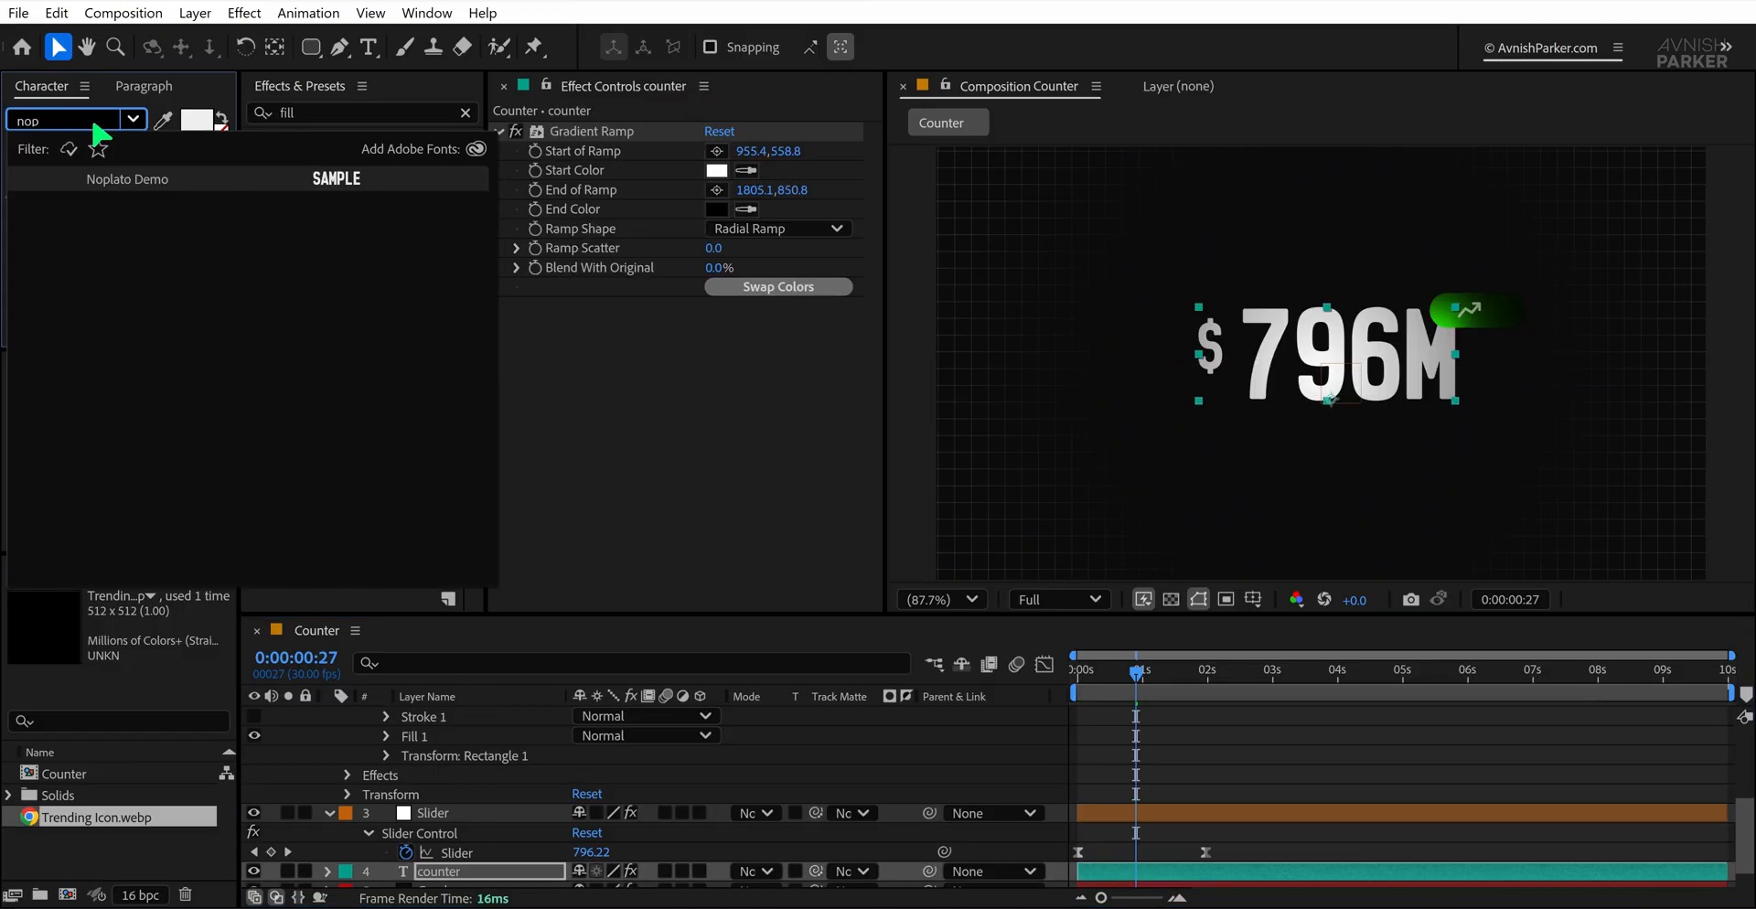
key("Return")
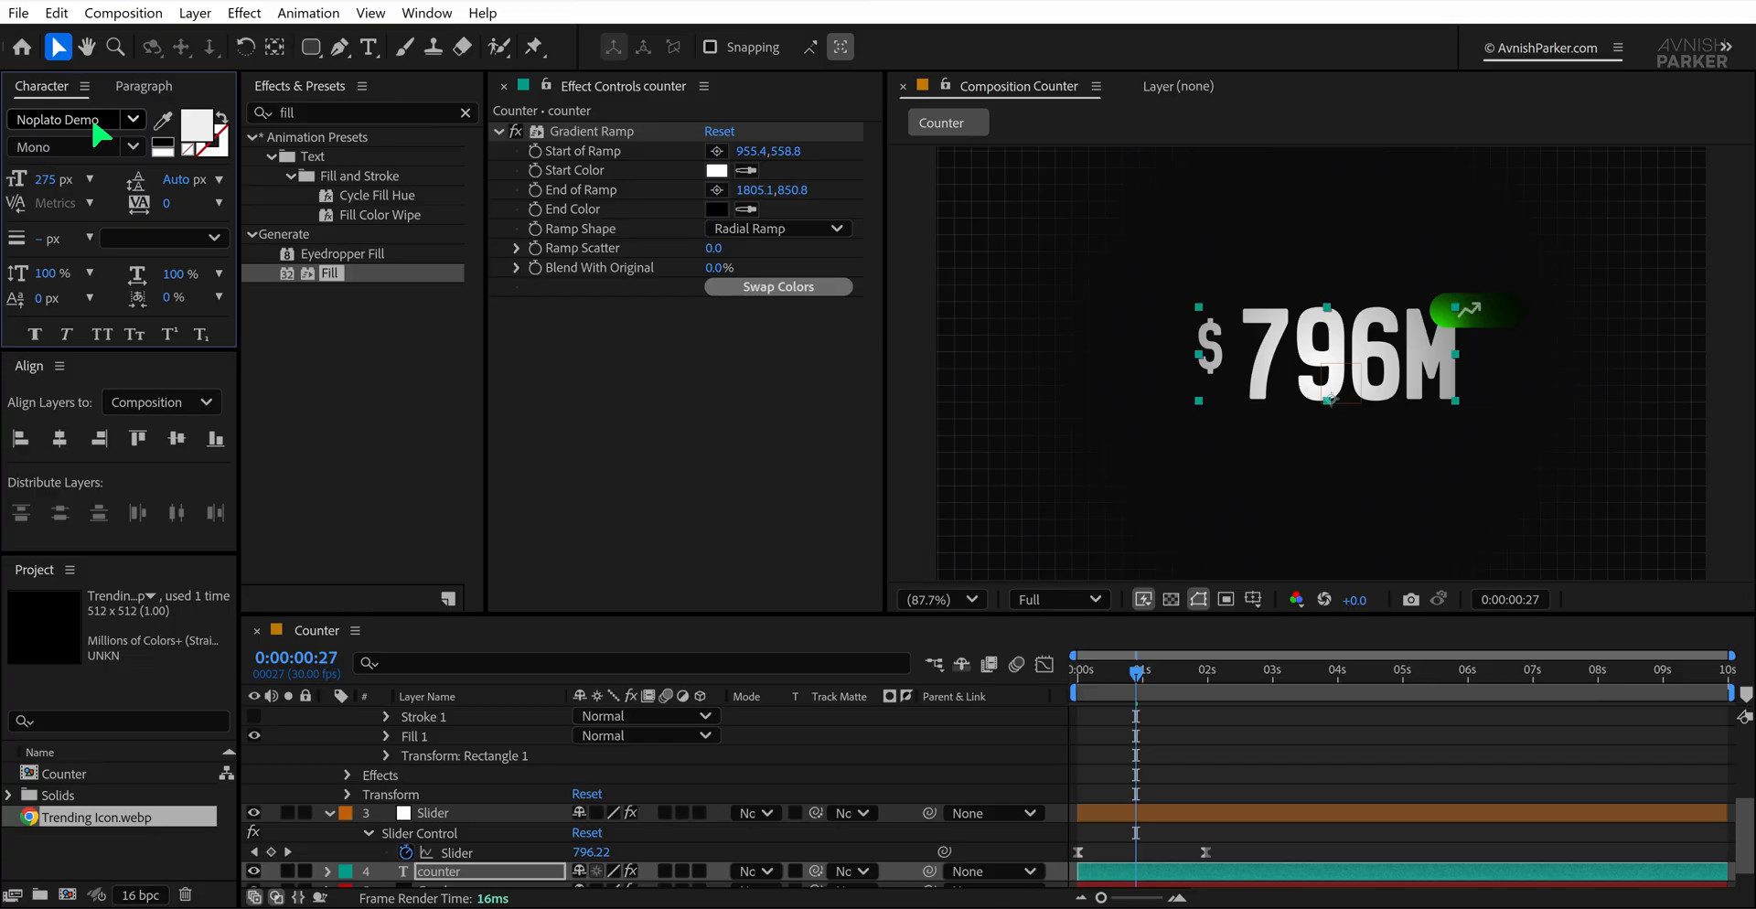
left_click(60, 442)
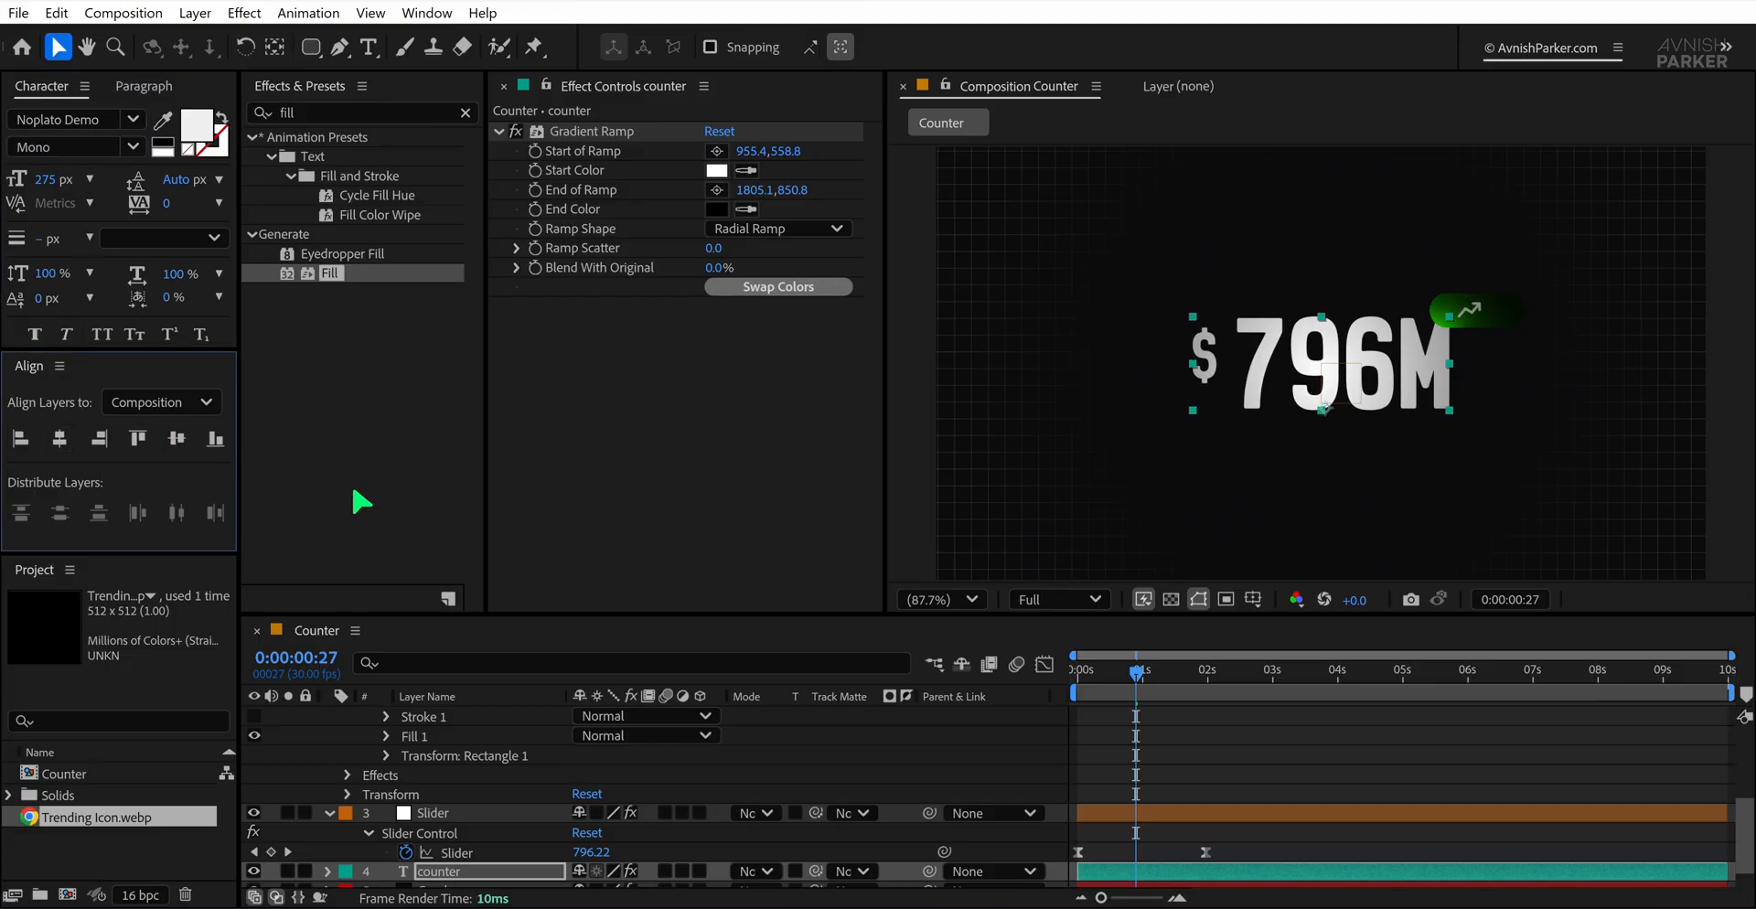
left_click(819, 762)
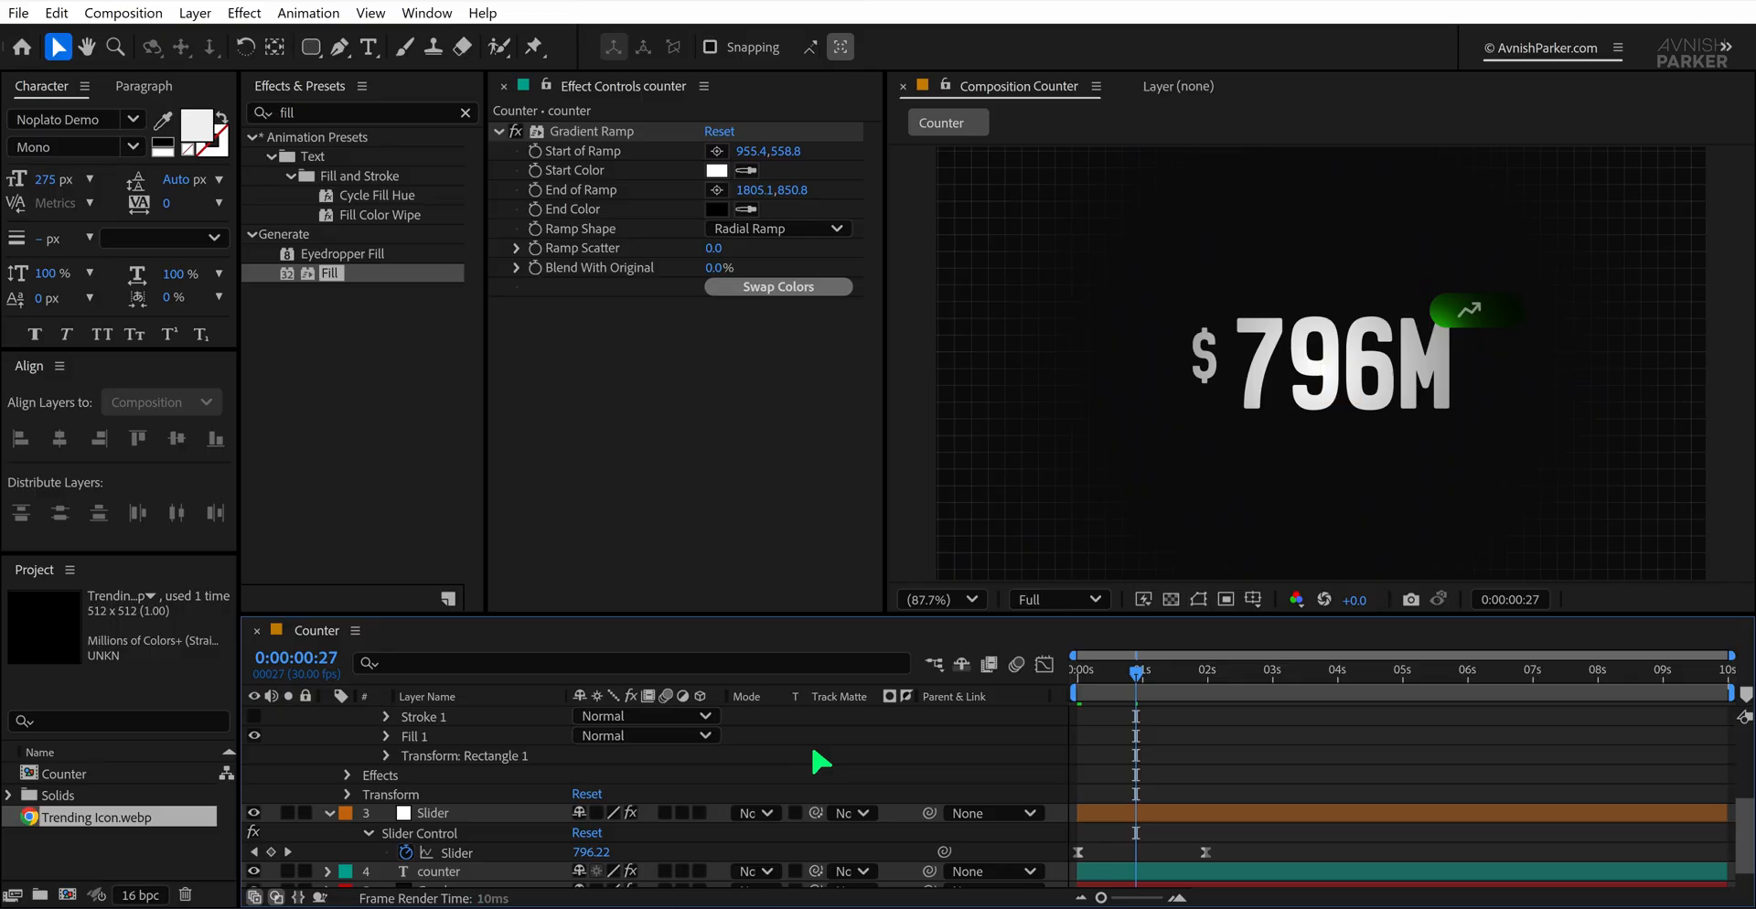